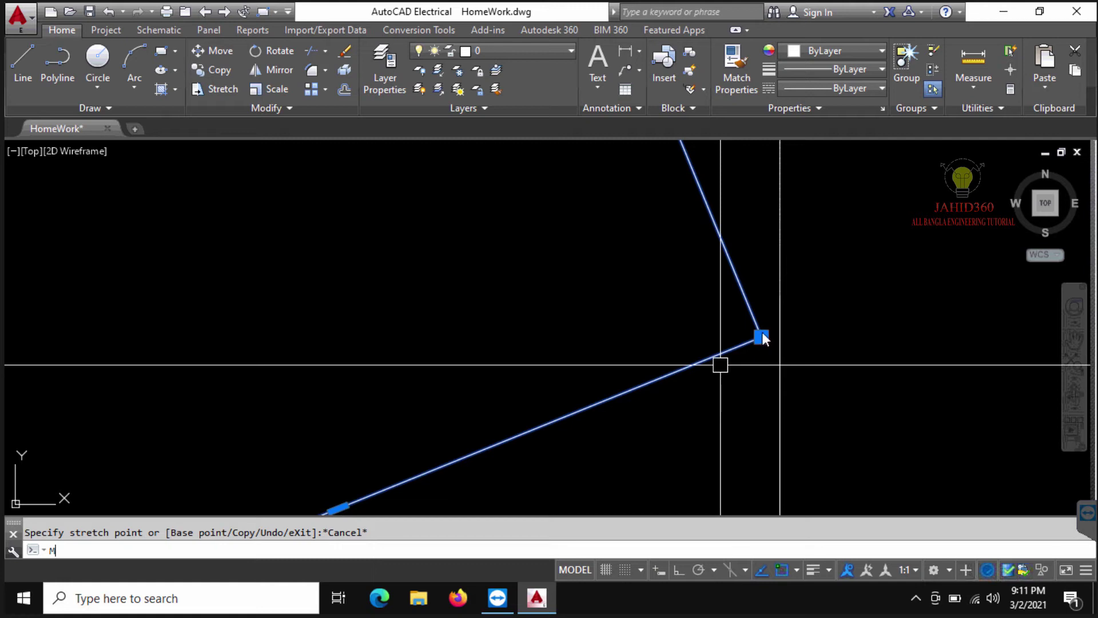
- Move the two angled lines so their shared corner lands on the vertical xline
{"action": "key", "text": "Return"}
{"action": "left_click", "coordinate": [776, 338]}
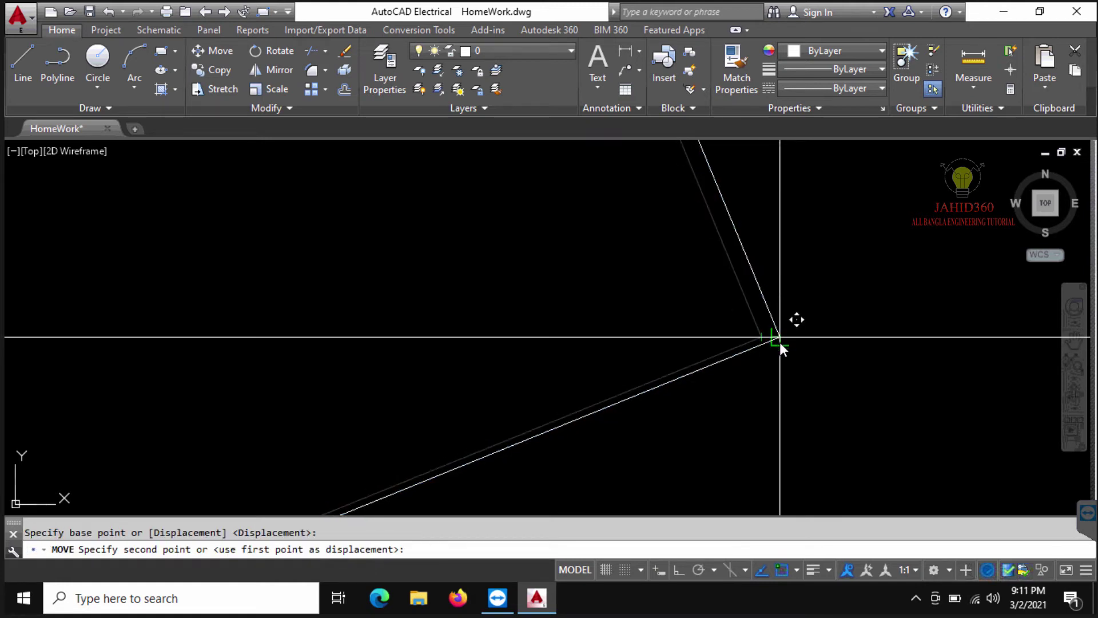
{"action": "left_click", "coordinate": [780, 341]}
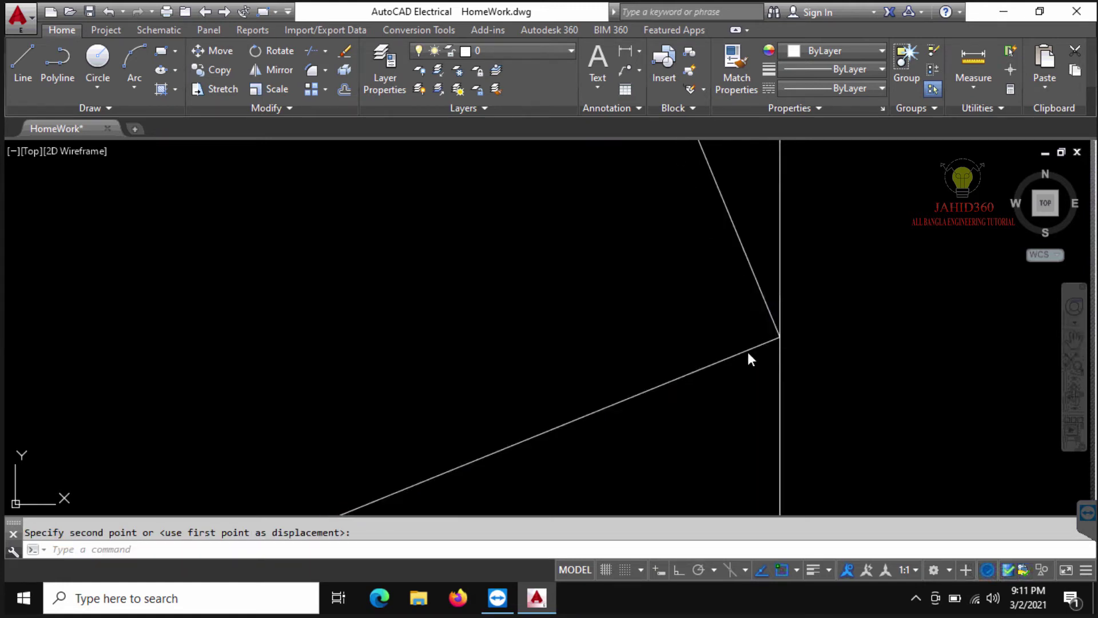
- Start rotating the angled lines about their shared corner, then cancel the rotation
{"action": "left_click", "coordinate": [278, 52]}
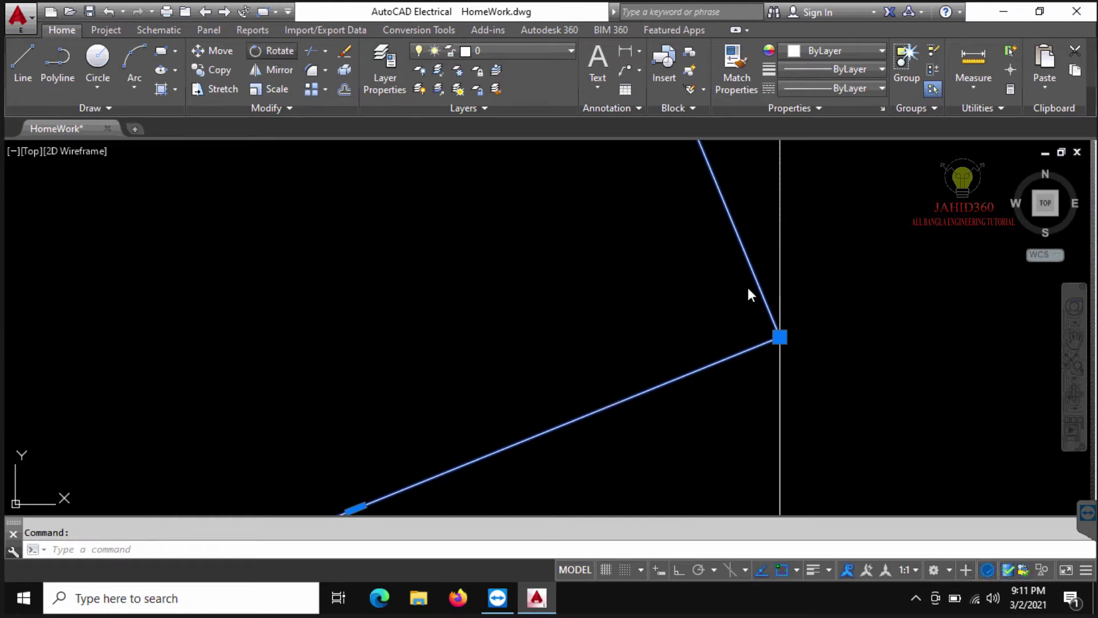
{"action": "left_click", "coordinate": [787, 343]}
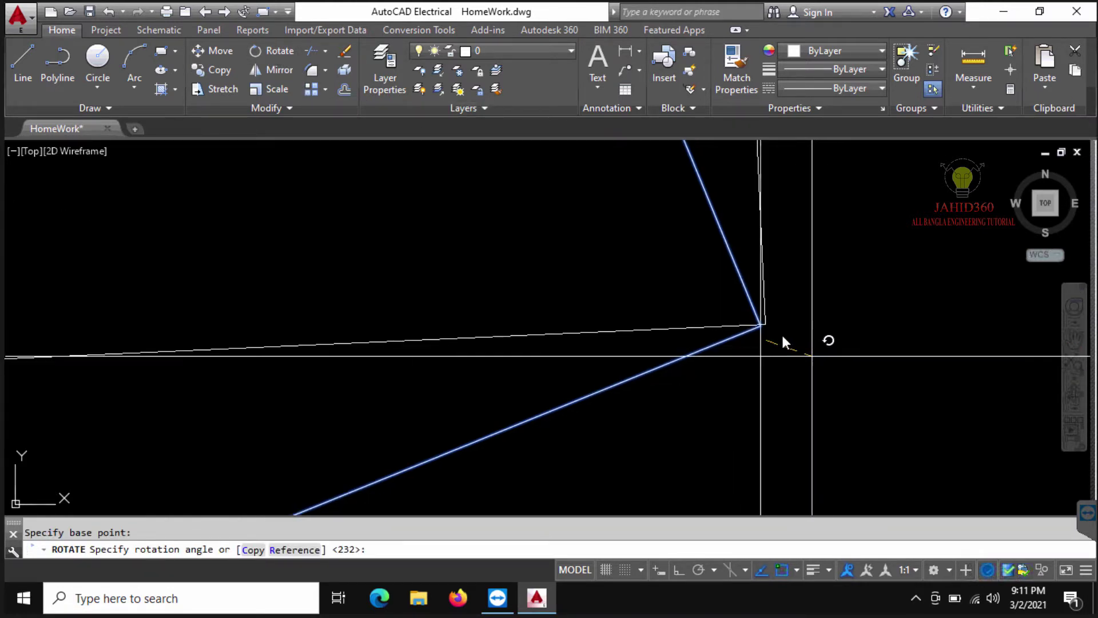
{"action": "scroll", "coordinate": [778, 343], "scroll_direction": "up", "scroll_amount": 5}
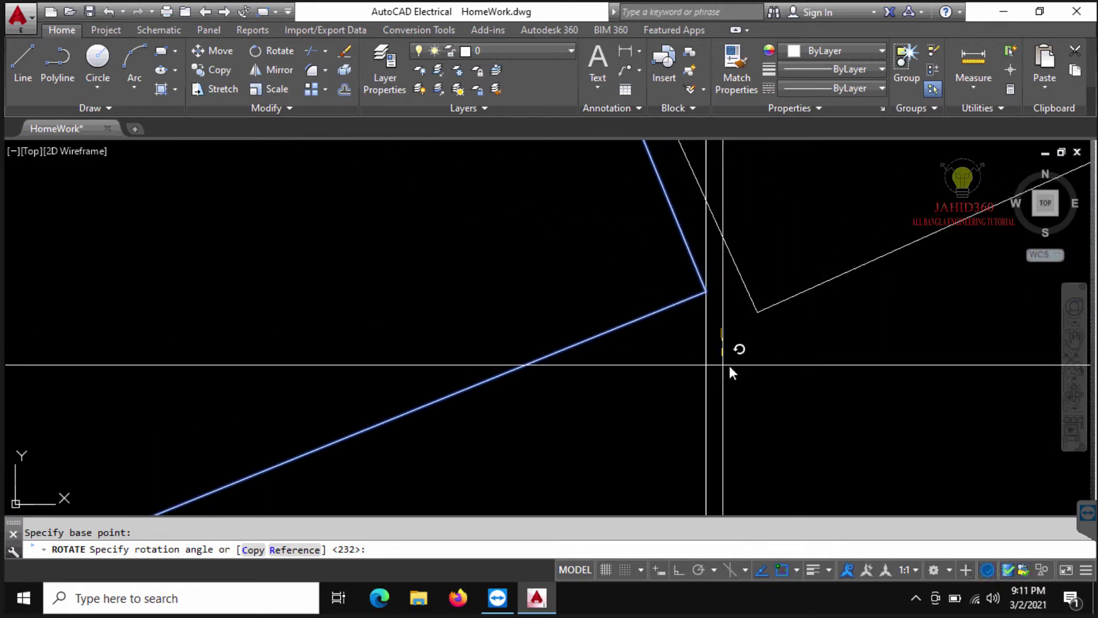
{"action": "key", "text": "Escape"}
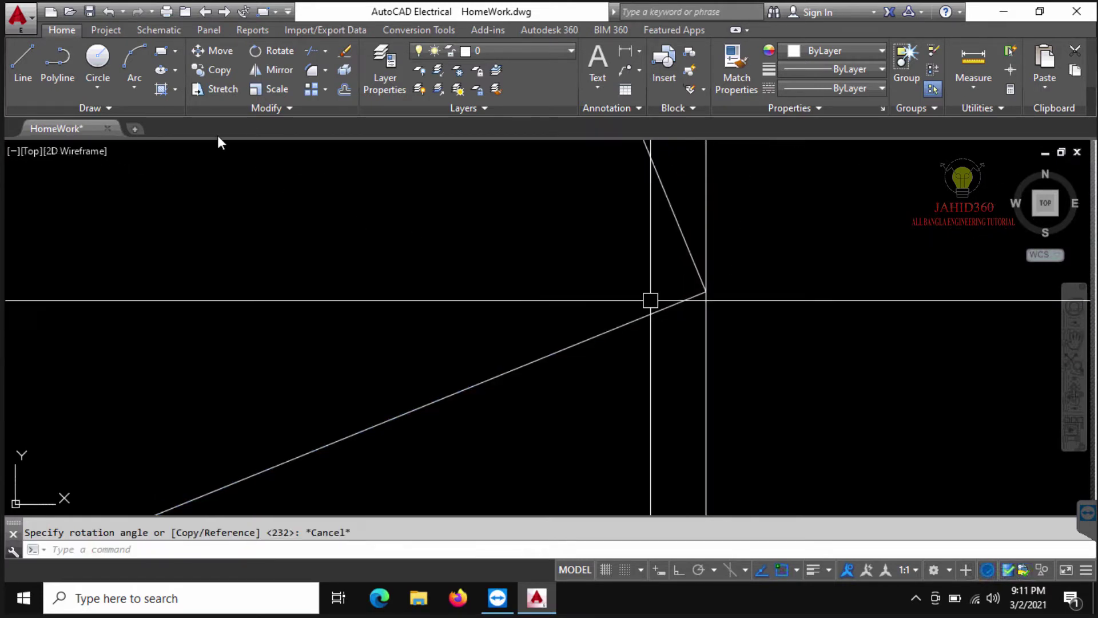
{"action": "left_click", "coordinate": [263, 53]}
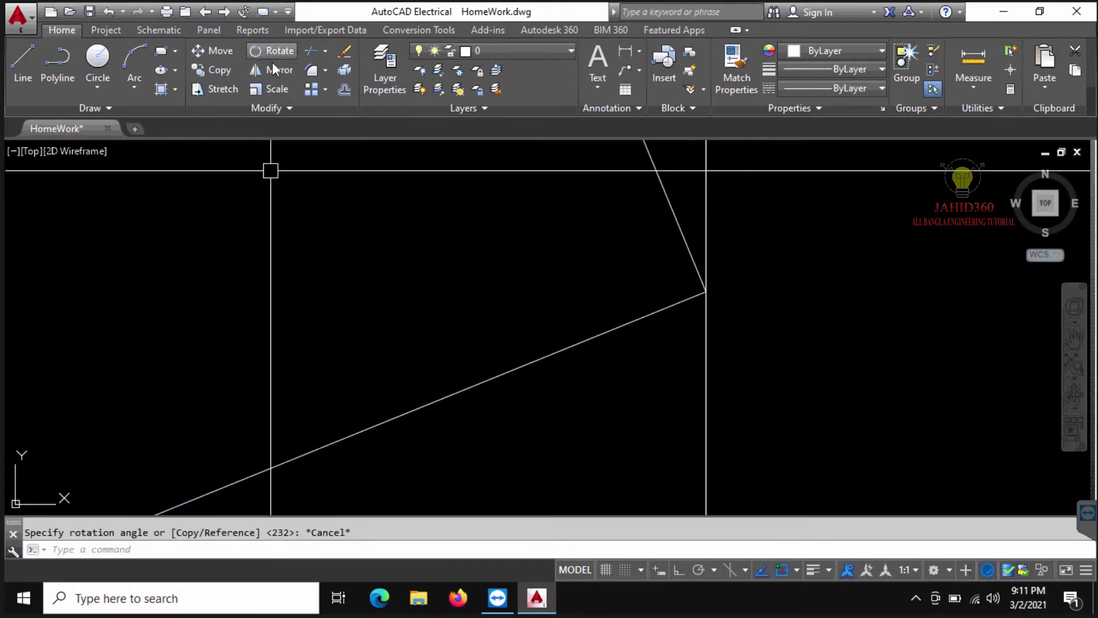
{"action": "left_click", "coordinate": [647, 318]}
{"action": "key", "text": "Return"}
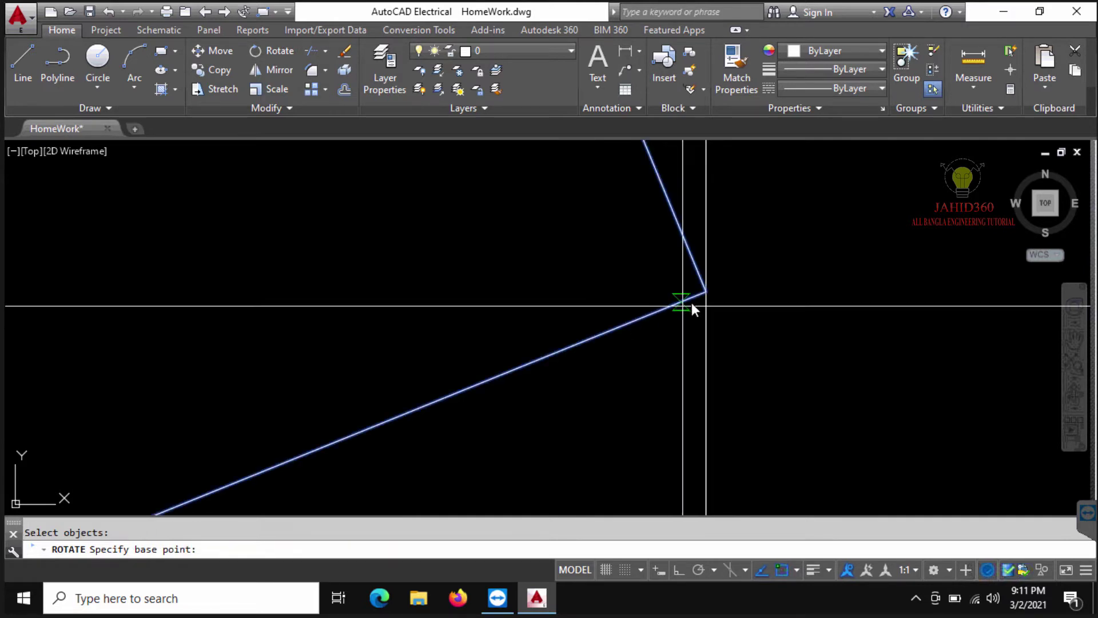
{"action": "left_click", "coordinate": [707, 297]}
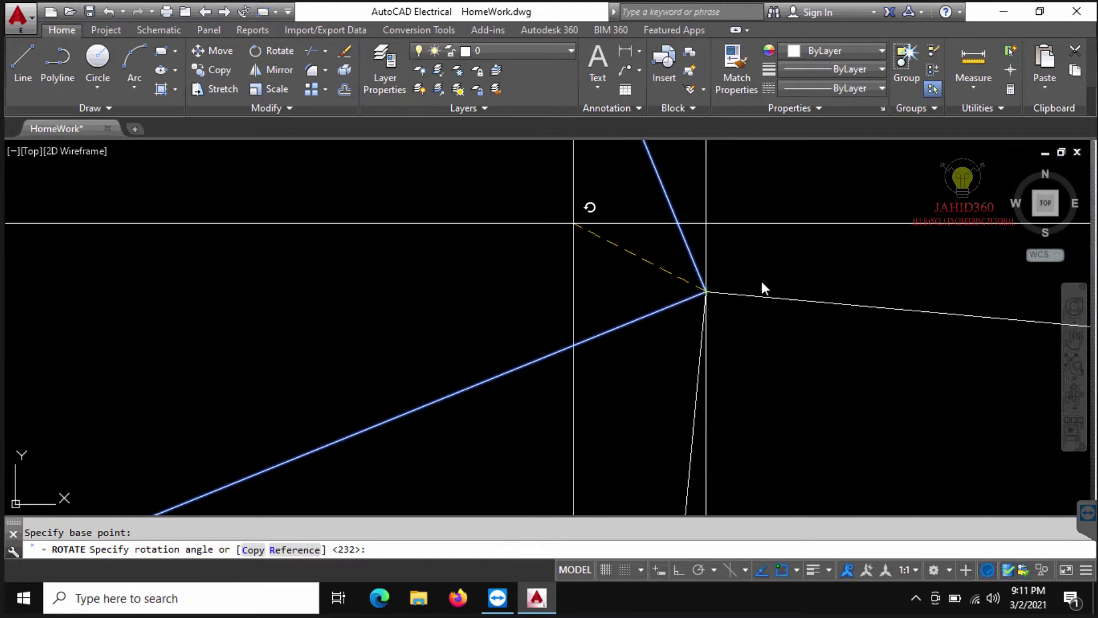
{"action": "key", "text": "Escape"}
{"action": "scroll", "coordinate": [765, 343], "scroll_direction": "down", "scroll_amount": 5}
{"action": "scroll", "coordinate": [597, 390], "scroll_direction": "up", "scroll_amount": 2}
{"action": "middle_click_drag", "start_coordinate": [643, 395], "coordinate": [430, 347]}
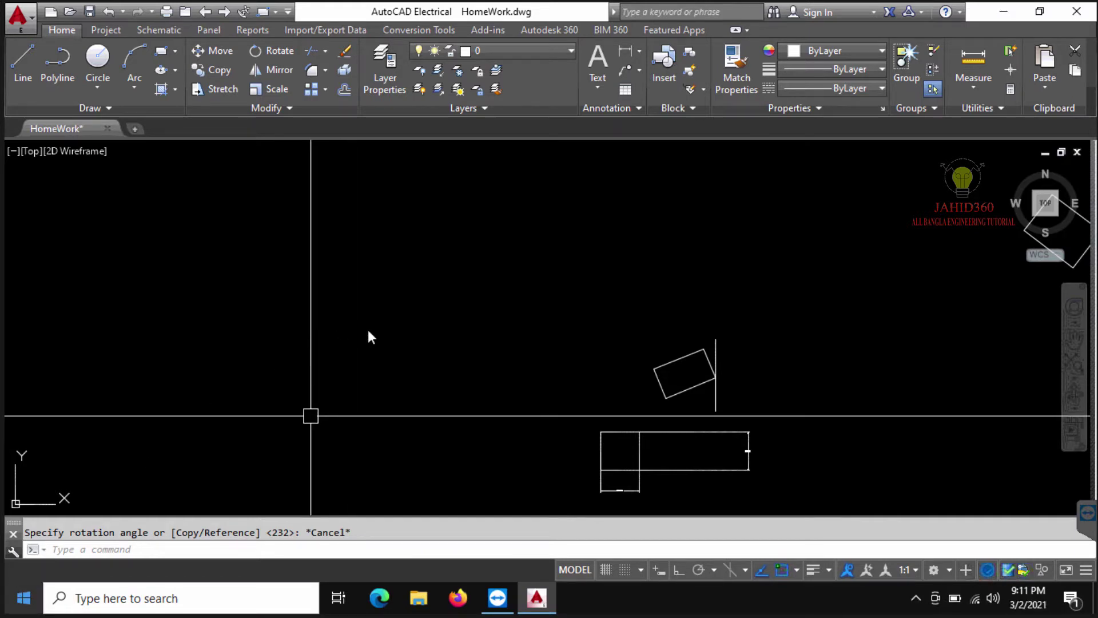
- Draw one short vertical line with Ortho on, left of the existing rectangles
{"action": "left_click", "coordinate": [344, 325]}
{"action": "key", "text": "Escape"}
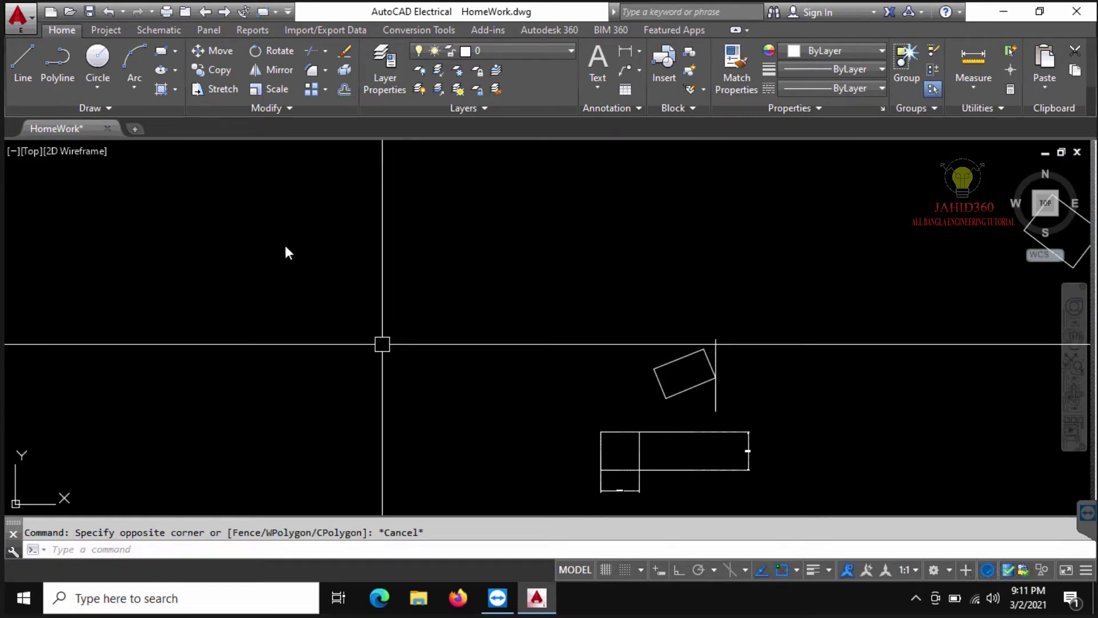
{"action": "left_click", "coordinate": [22, 63]}
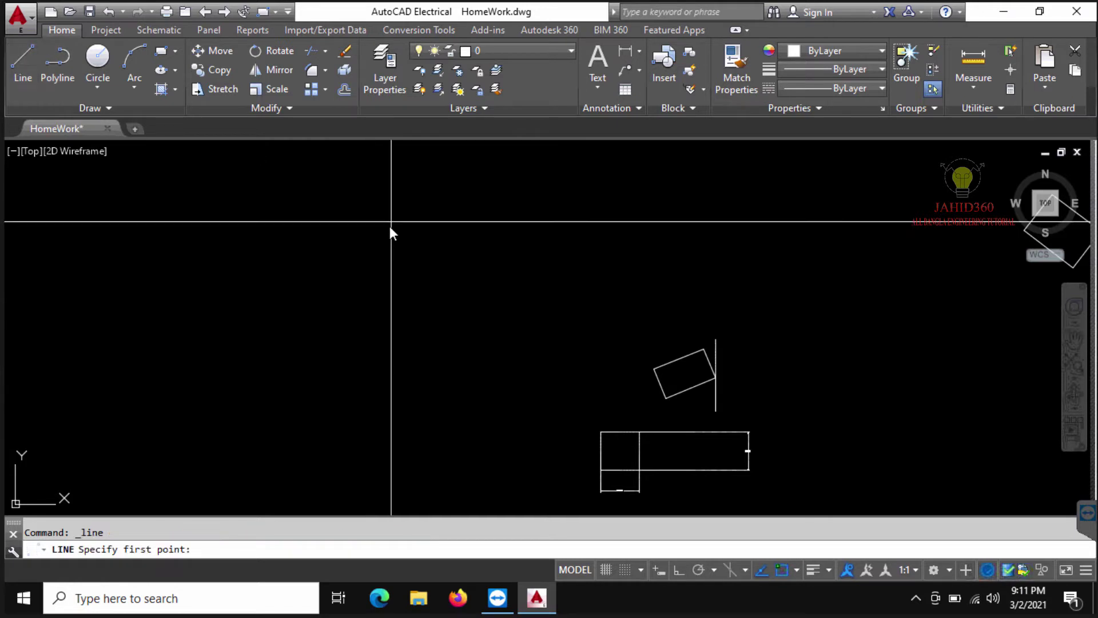
{"action": "left_click", "coordinate": [390, 228]}
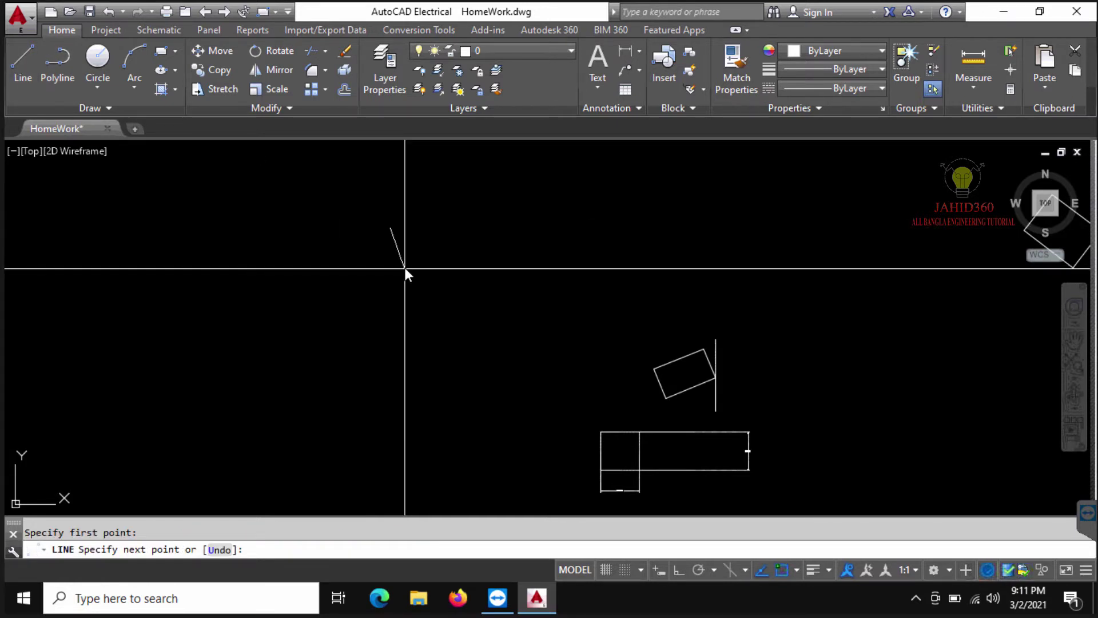
{"action": "key", "text": "F8"}
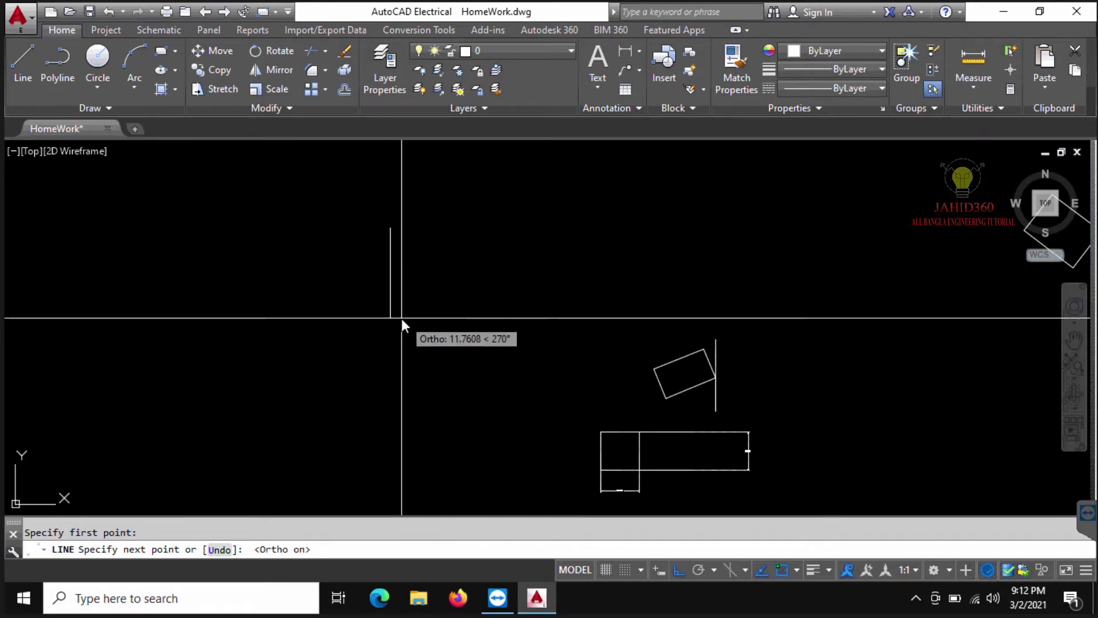
{"action": "left_click", "coordinate": [397, 261]}
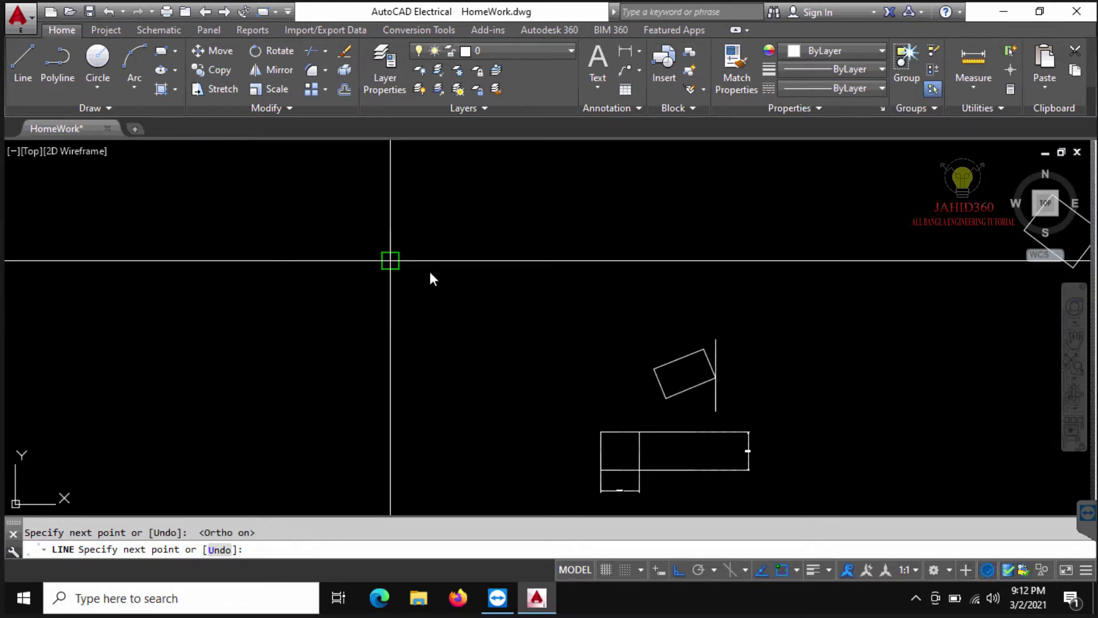
{"action": "key", "text": "Escape"}
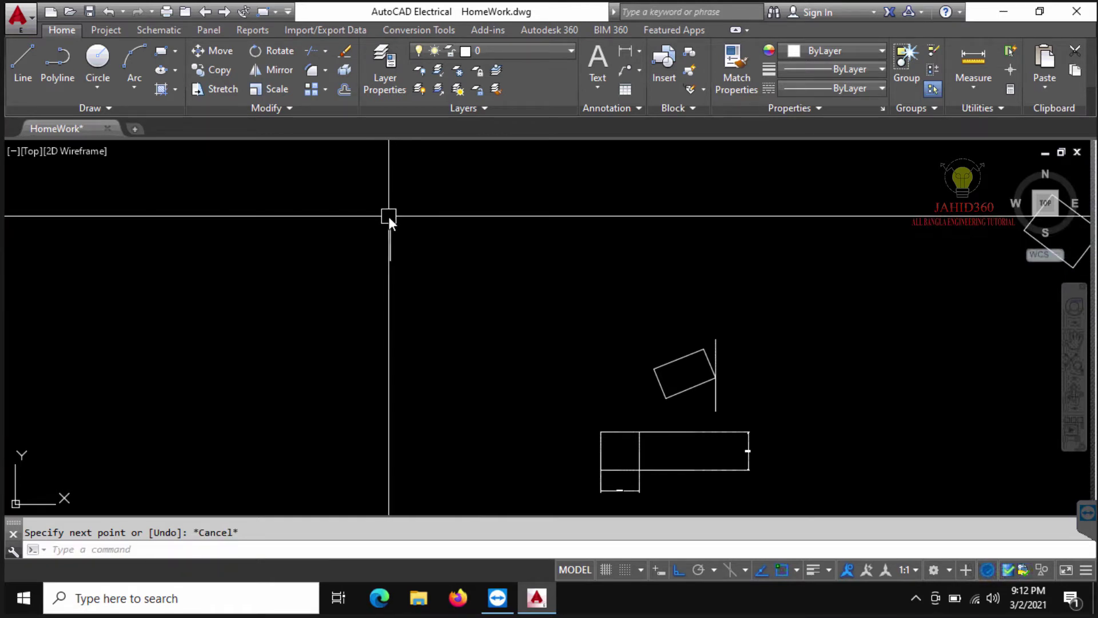
{"action": "scroll", "coordinate": [390, 245], "scroll_direction": "up", "scroll_amount": 4}
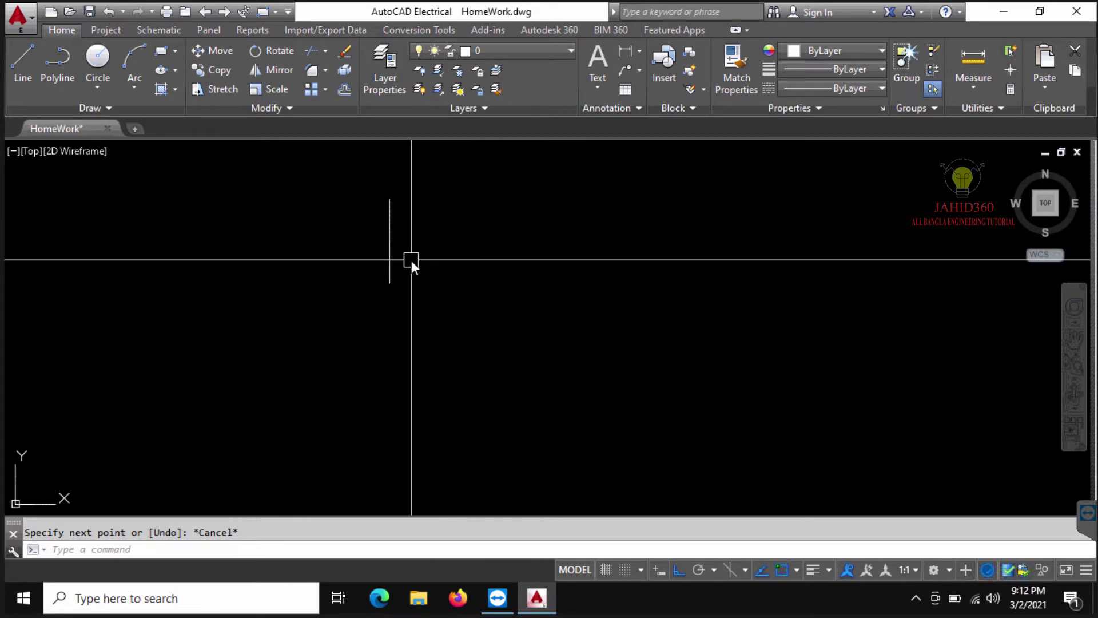
- Rotate the short vertical line 45° about its bottom endpoint into a diagonal
{"action": "left_click", "coordinate": [391, 238]}
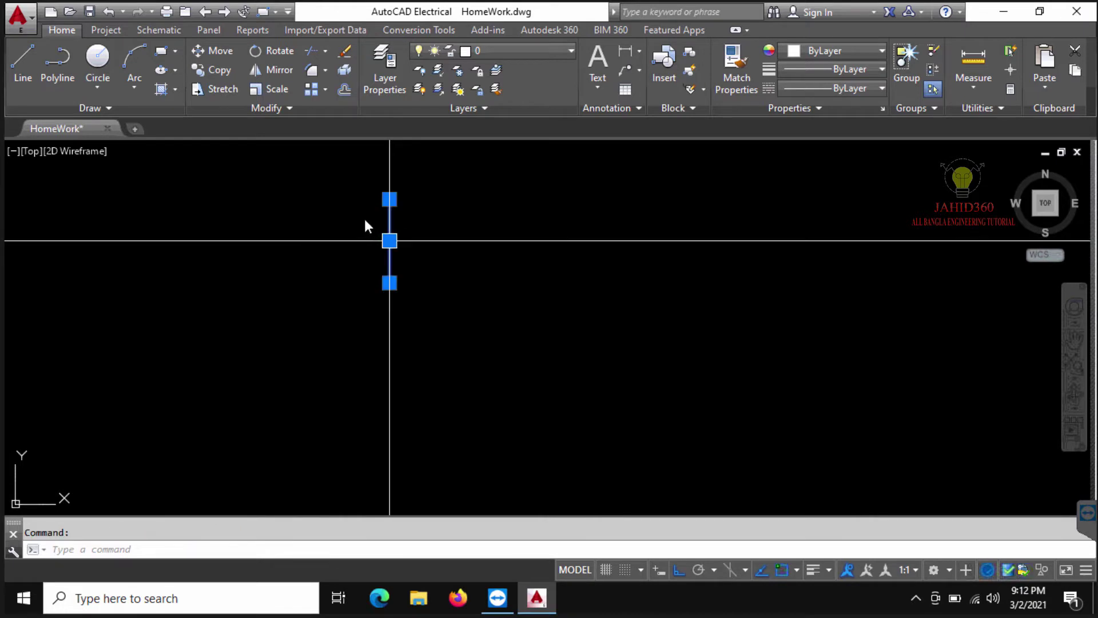
{"action": "left_click", "coordinate": [270, 52]}
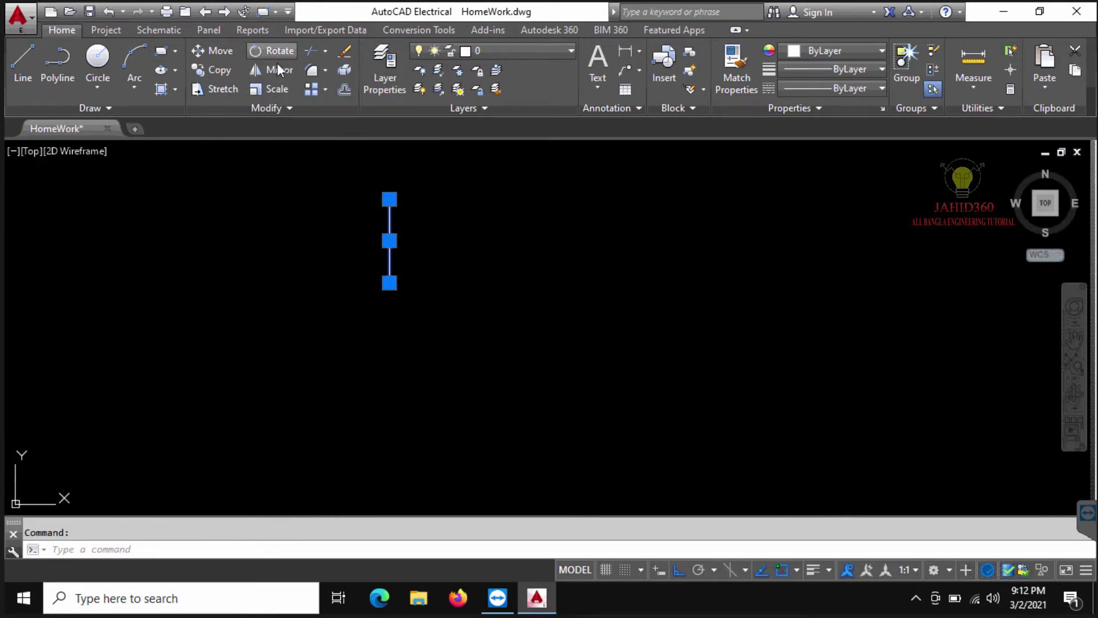
{"action": "left_click", "coordinate": [389, 282]}
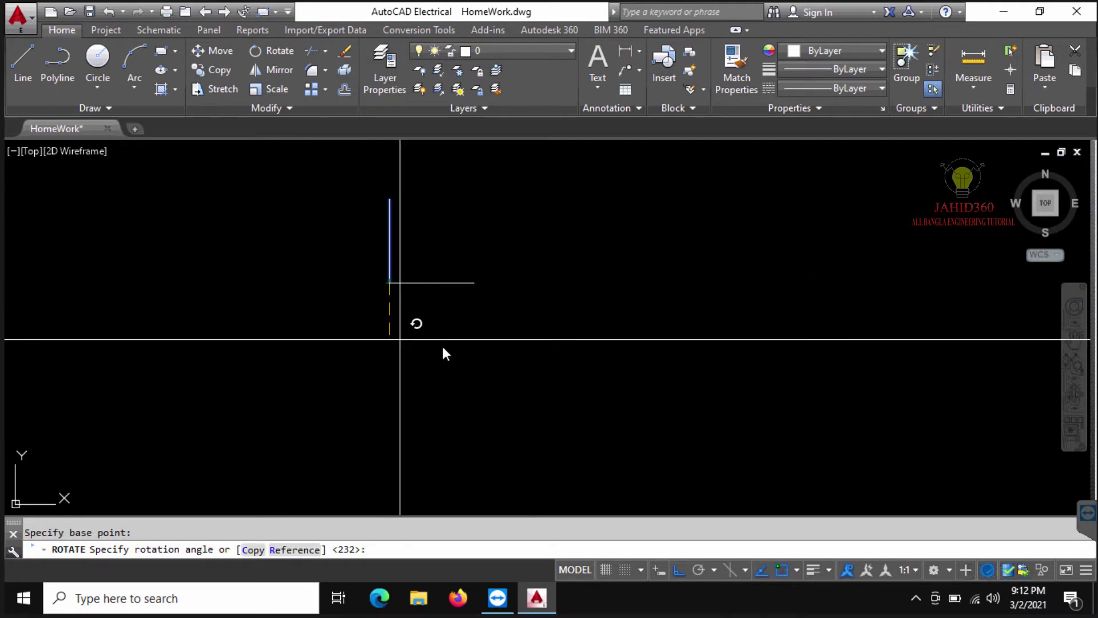
{"action": "key", "text": "F8"}
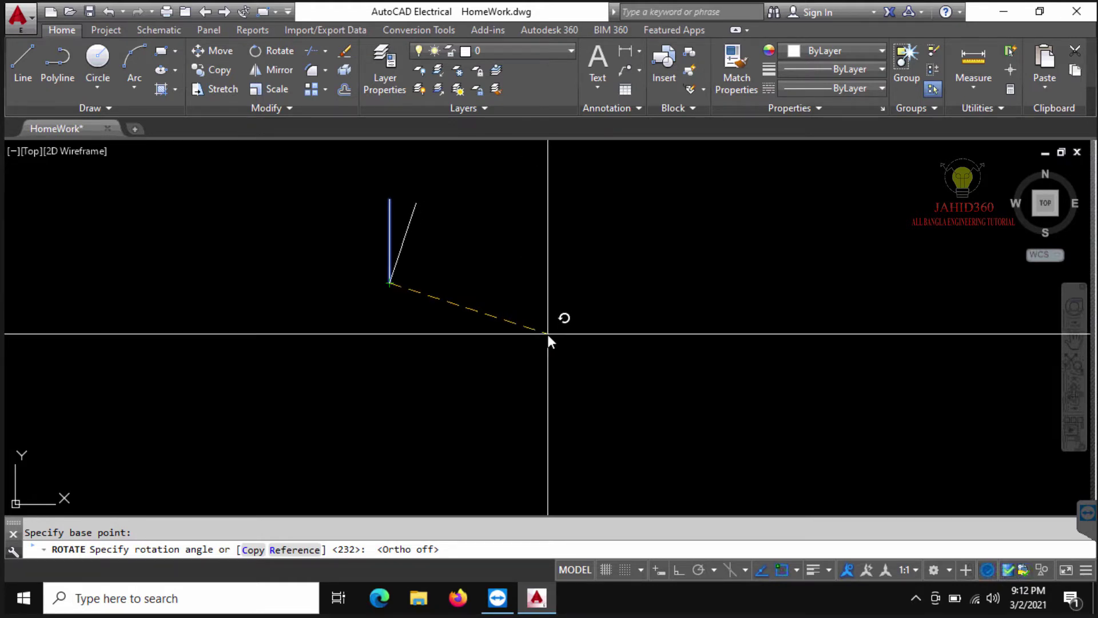
{"action": "type", "text": "45"}
{"action": "key", "text": "Return"}
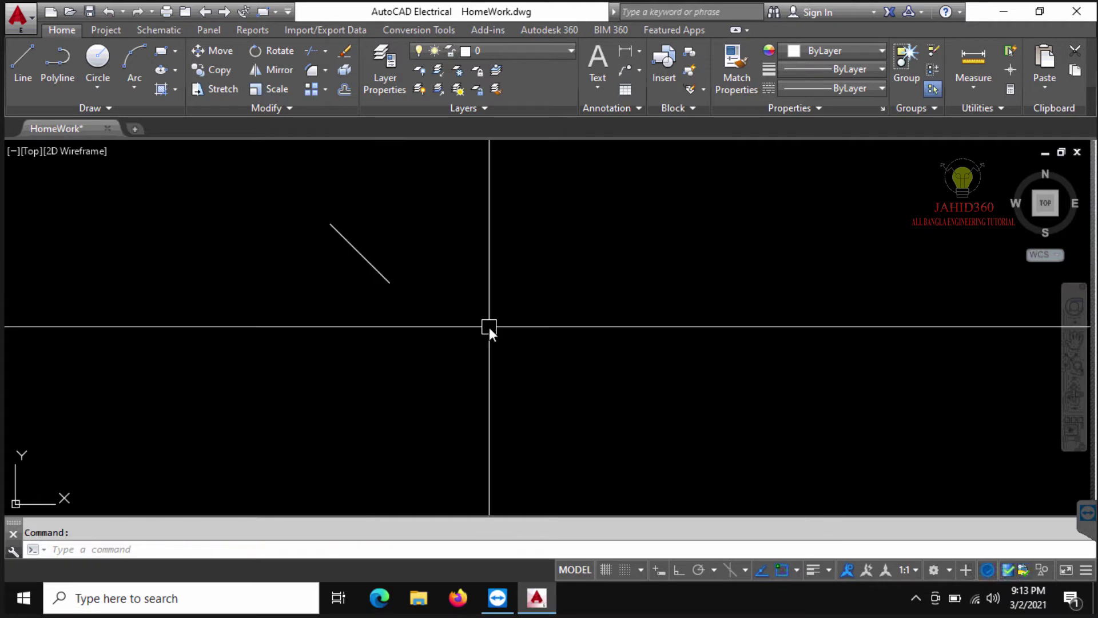
{"action": "scroll", "coordinate": [372, 258], "scroll_direction": "up", "scroll_amount": 2}
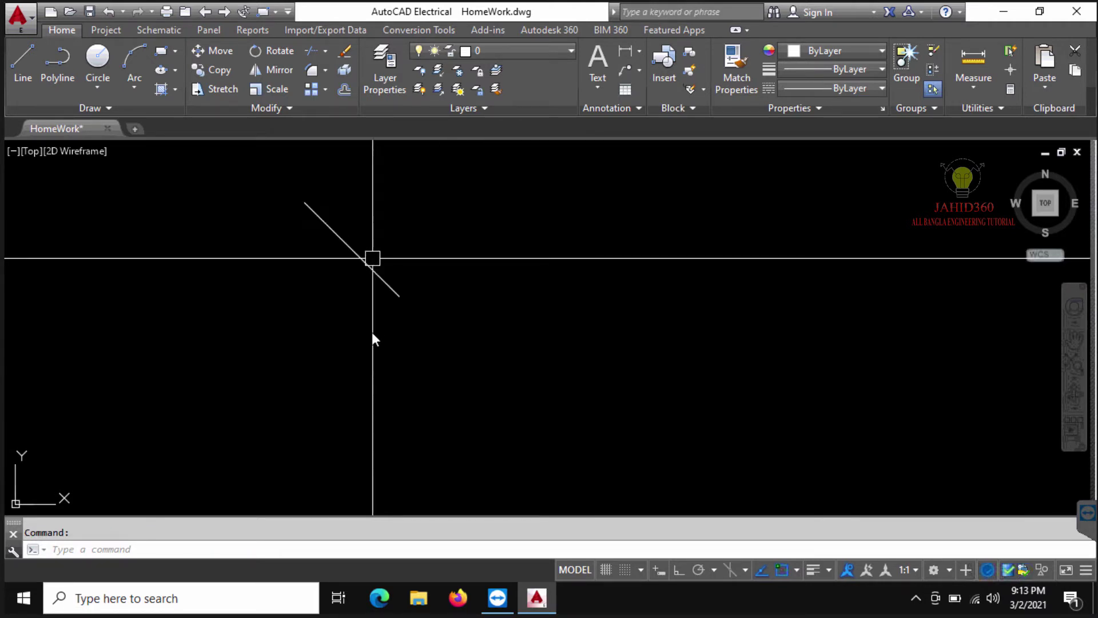
{"action": "middle_click_drag", "start_coordinate": [373, 259], "coordinate": [370, 336]}
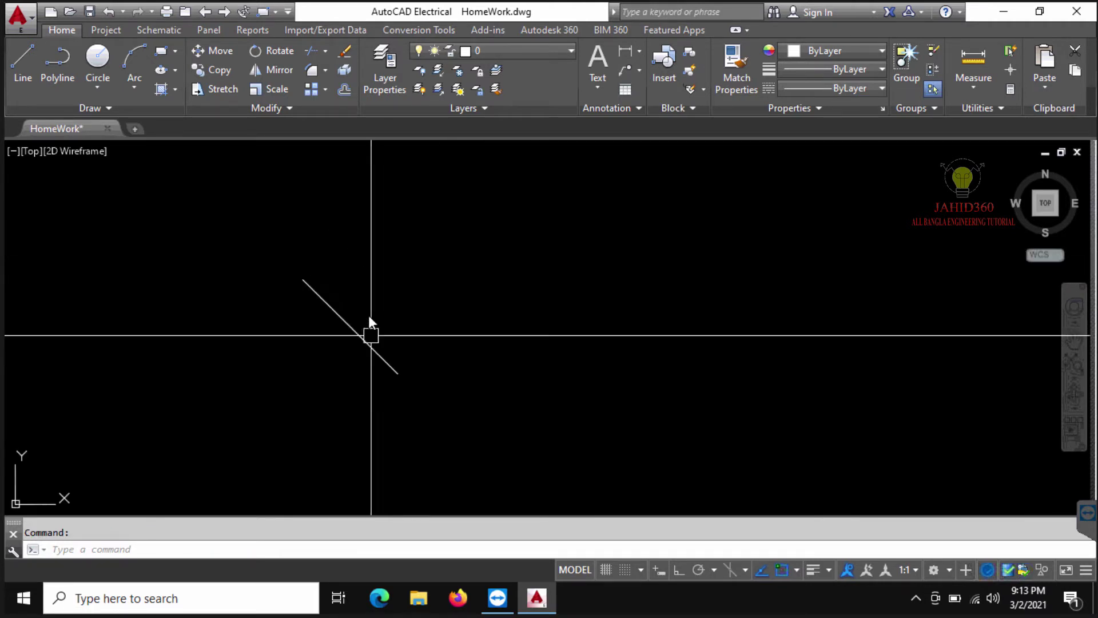
- Draw a small rectangle near the diagonal line
{"action": "left_click", "coordinate": [163, 51]}
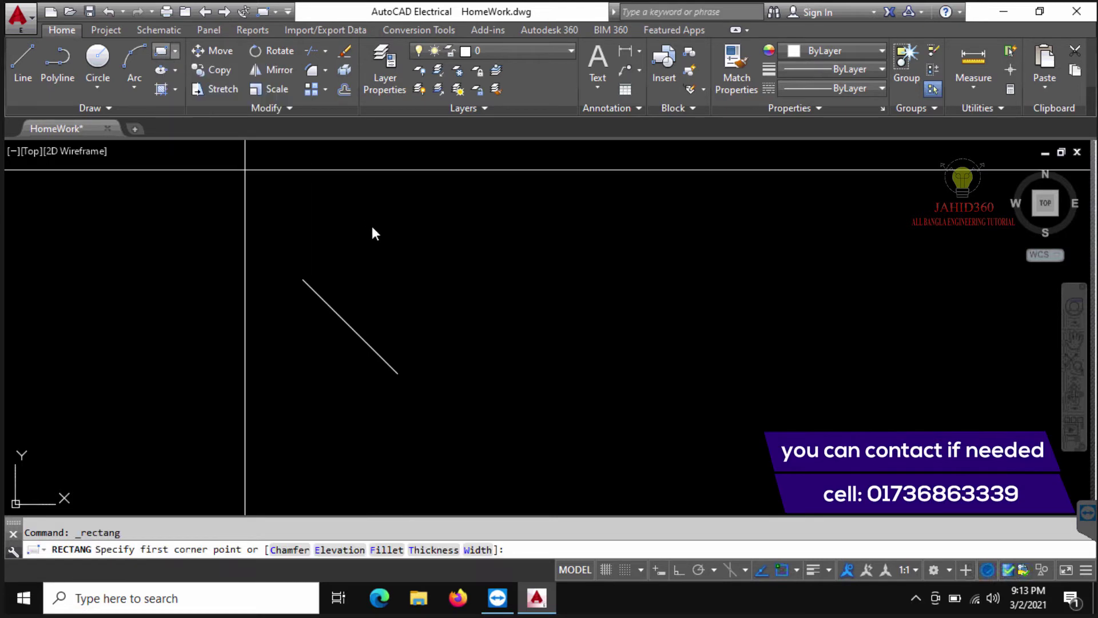
{"action": "left_click", "coordinate": [387, 267]}
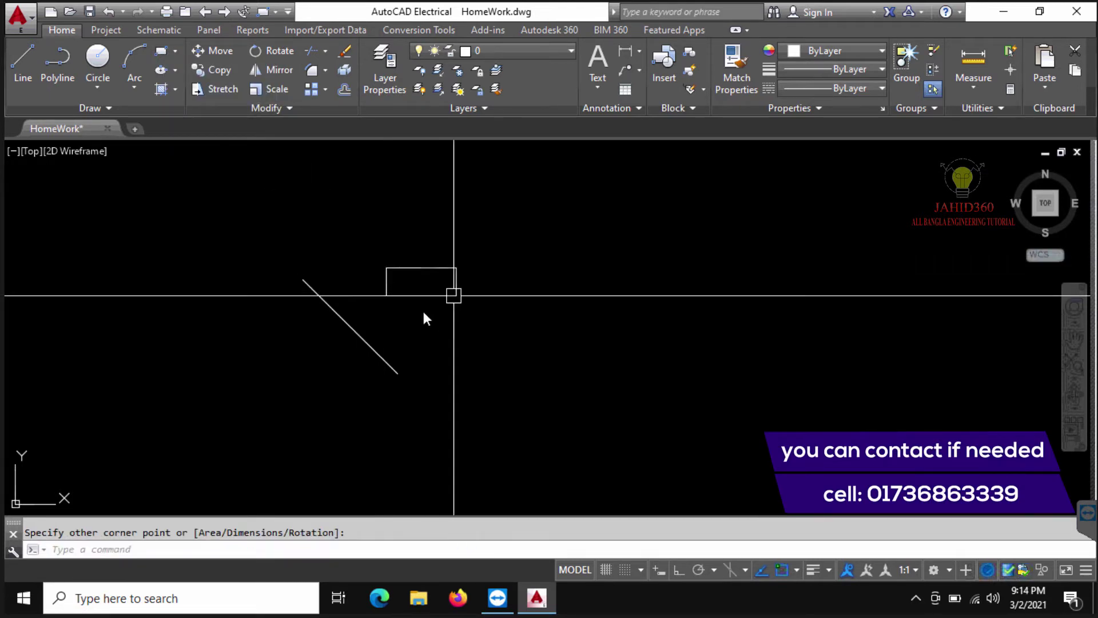
{"action": "scroll", "coordinate": [389, 301], "scroll_direction": "up", "scroll_amount": 2}
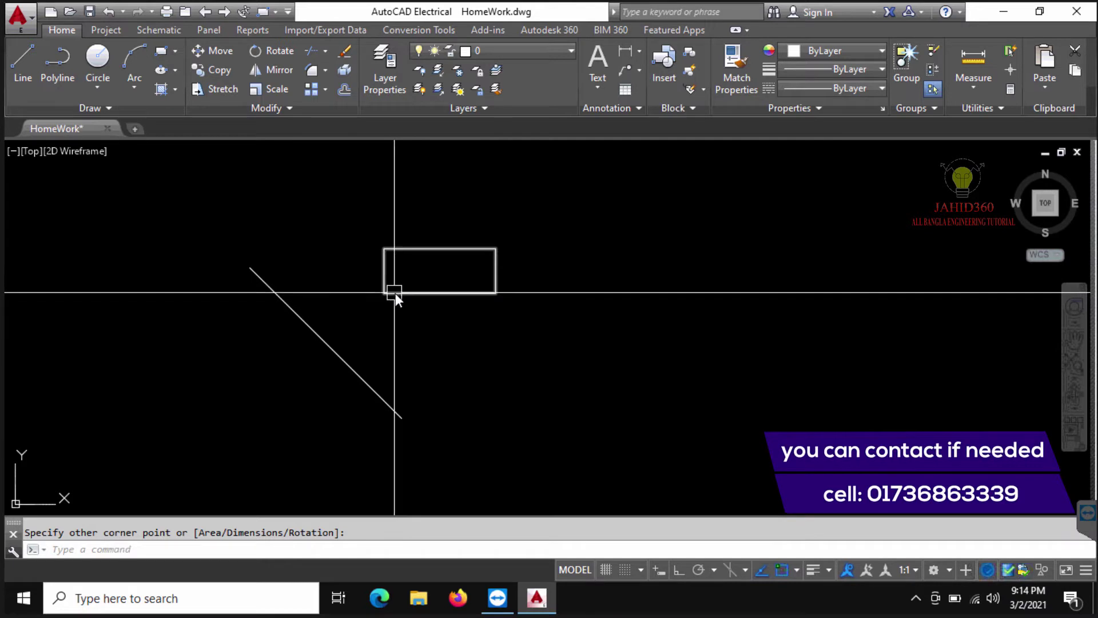
{"action": "left_click", "coordinate": [392, 302]}
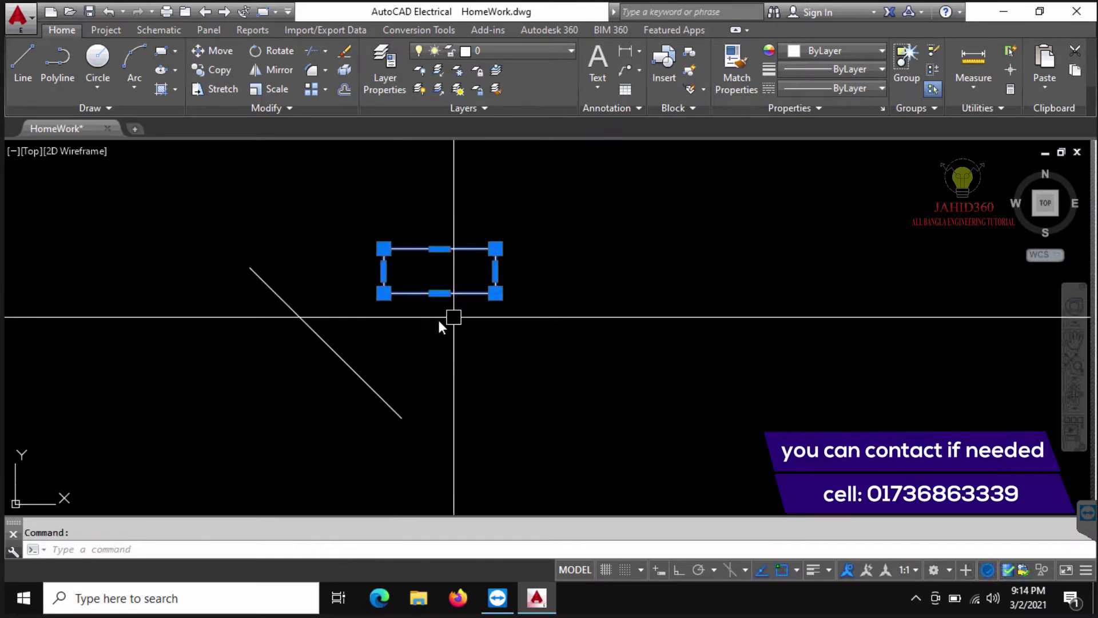
- Move the rectangle so its lower-left corner sits on the diagonal line
{"action": "type", "text": "m"}
{"action": "key", "text": "Return"}
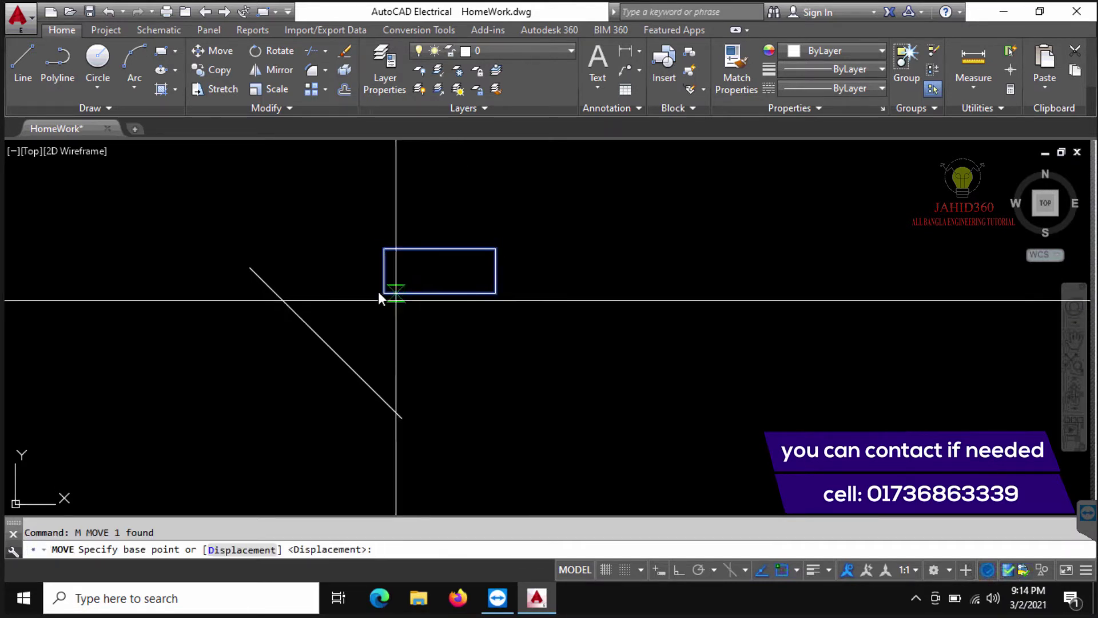
{"action": "left_click", "coordinate": [384, 293]}
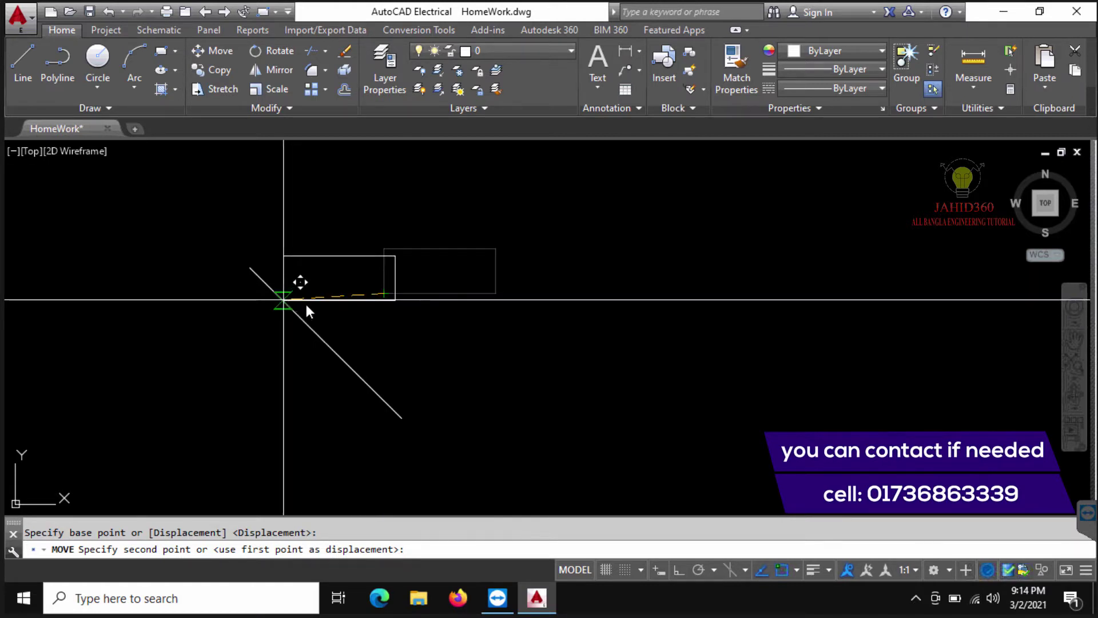
{"action": "left_click", "coordinate": [284, 299]}
{"action": "key", "text": "Escape"}
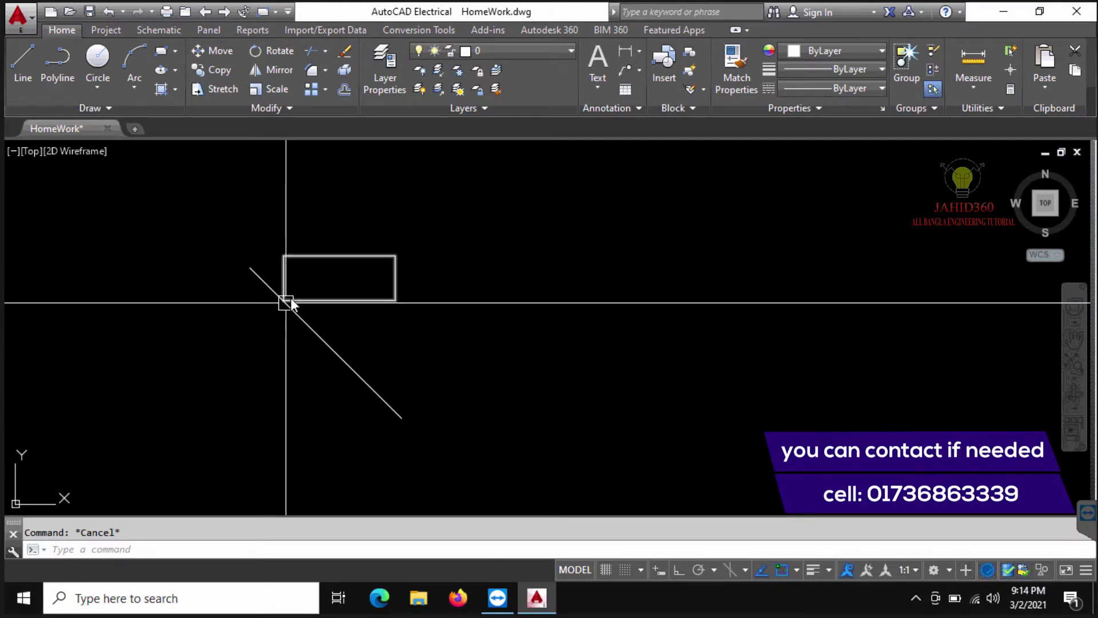
- Begin rotating the rectangle, pivoting on its lower-left corner at the diagonal line
{"action": "left_click", "coordinate": [327, 300]}
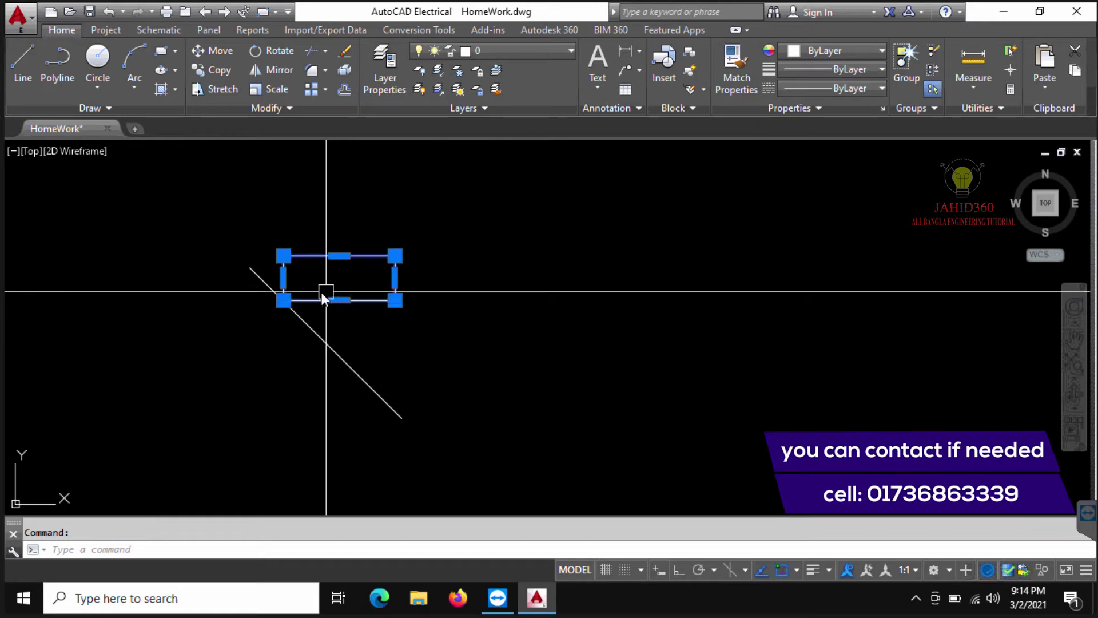
{"action": "left_click", "coordinate": [279, 51]}
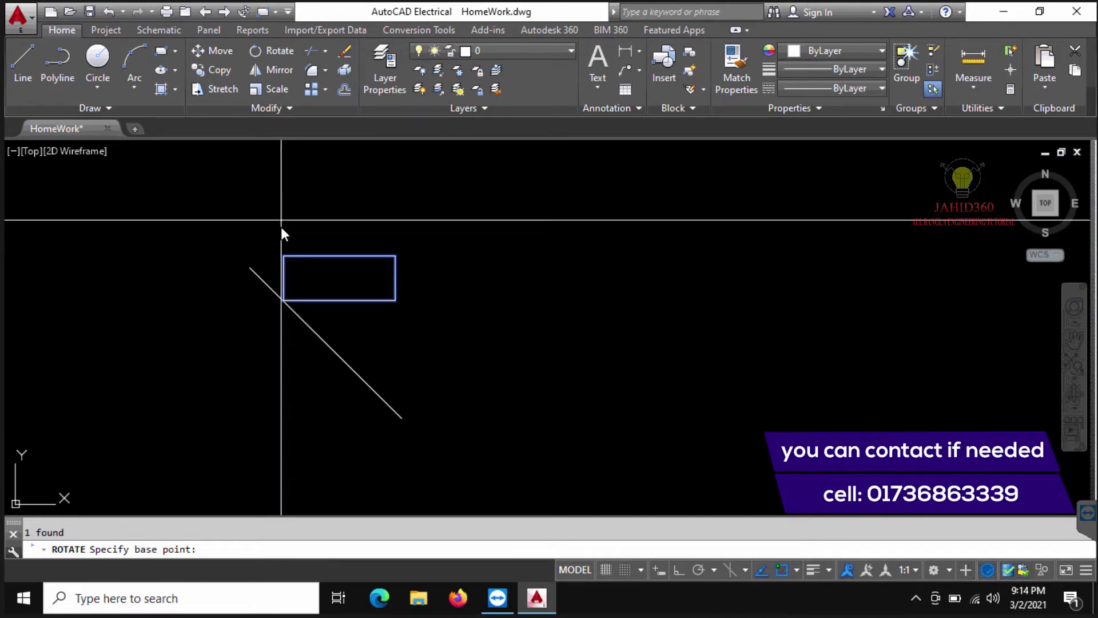
{"action": "left_click", "coordinate": [282, 299]}
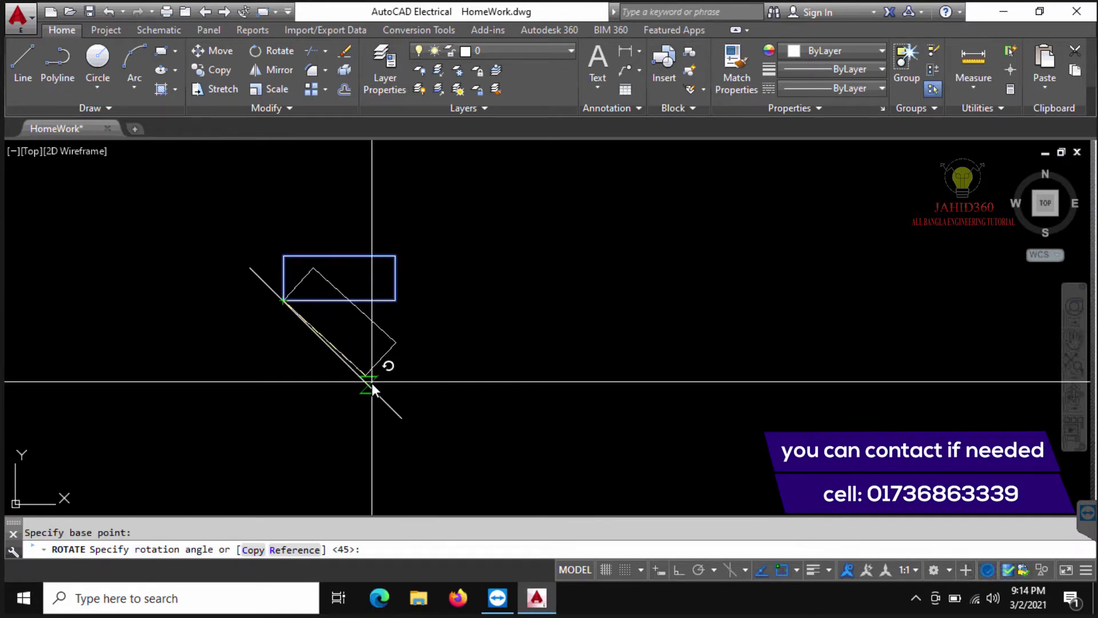
{"action": "scroll", "coordinate": [366, 384], "scroll_direction": "up", "scroll_amount": 4}
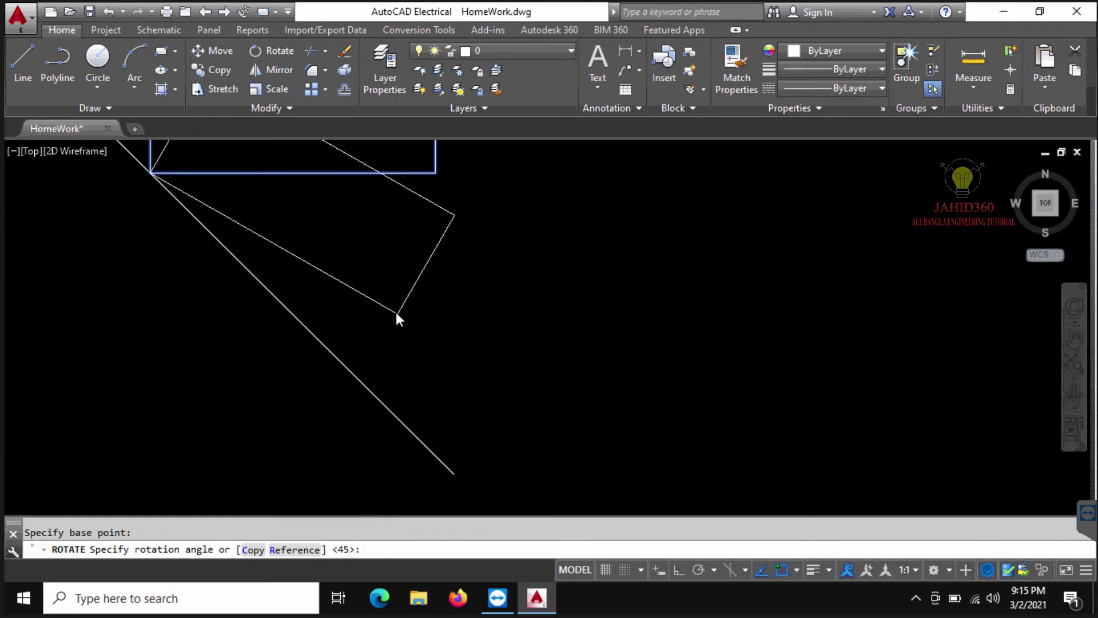
{"action": "scroll", "coordinate": [399, 303], "scroll_direction": "down", "scroll_amount": 3}
{"action": "scroll", "coordinate": [401, 291], "scroll_direction": "down", "scroll_amount": 1}
{"action": "scroll", "coordinate": [400, 291], "scroll_direction": "up", "scroll_amount": 2}
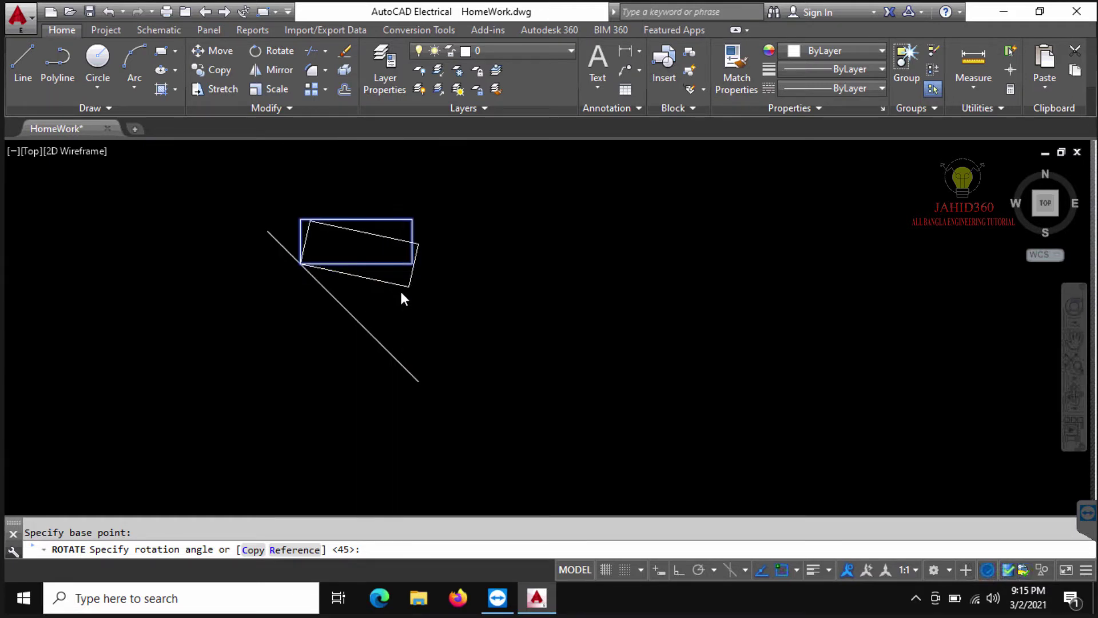
{"action": "scroll", "coordinate": [399, 289], "scroll_direction": "up", "scroll_amount": 2}
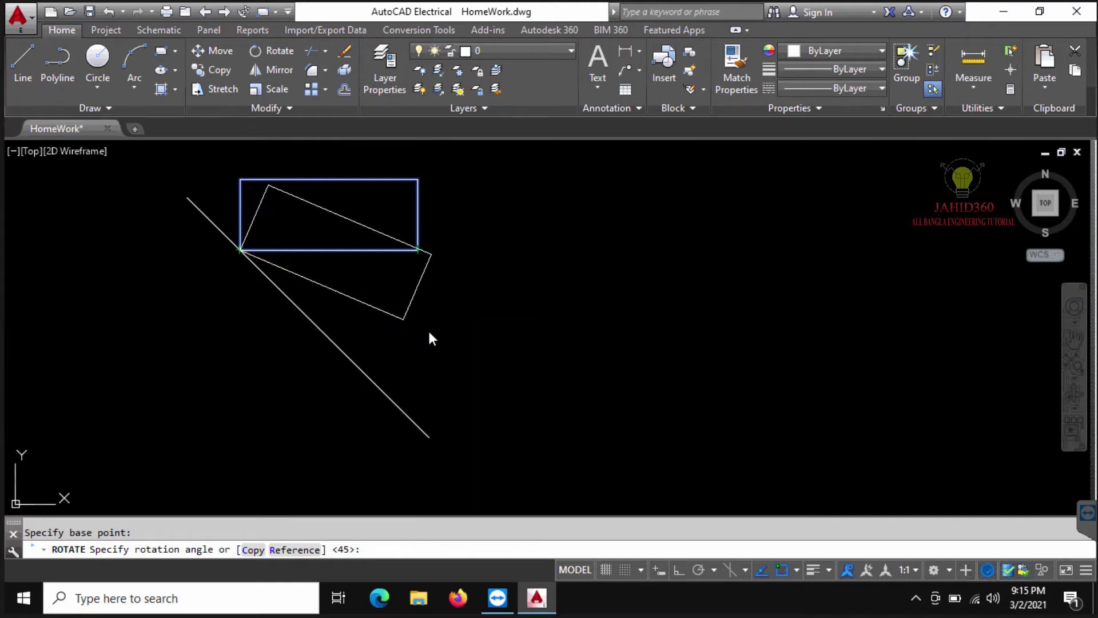
- Switch the rotation to Reference mode along the rectangle's bottom edge and pick a new angle
{"action": "key", "text": "F8"}
{"action": "type", "text": "R"}
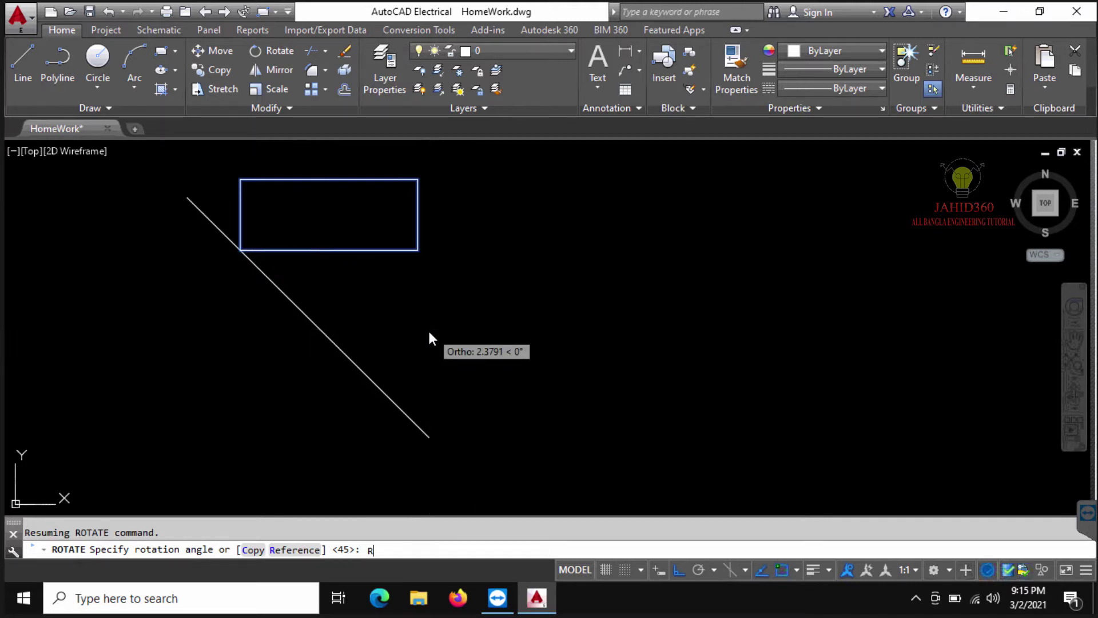
{"action": "key", "text": "Return"}
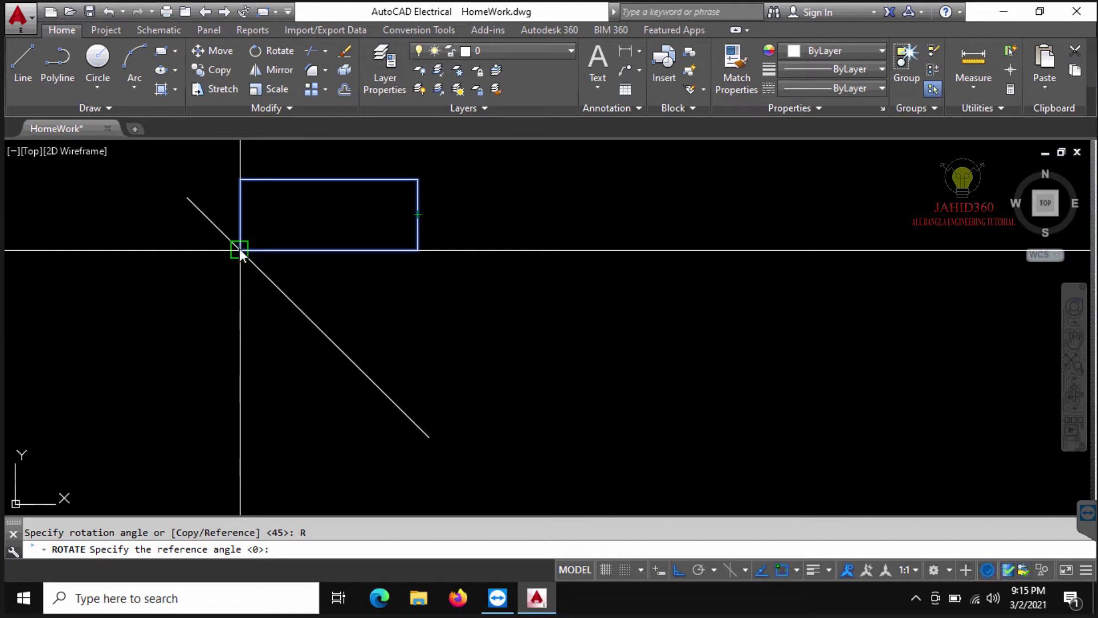
{"action": "left_click", "coordinate": [239, 249]}
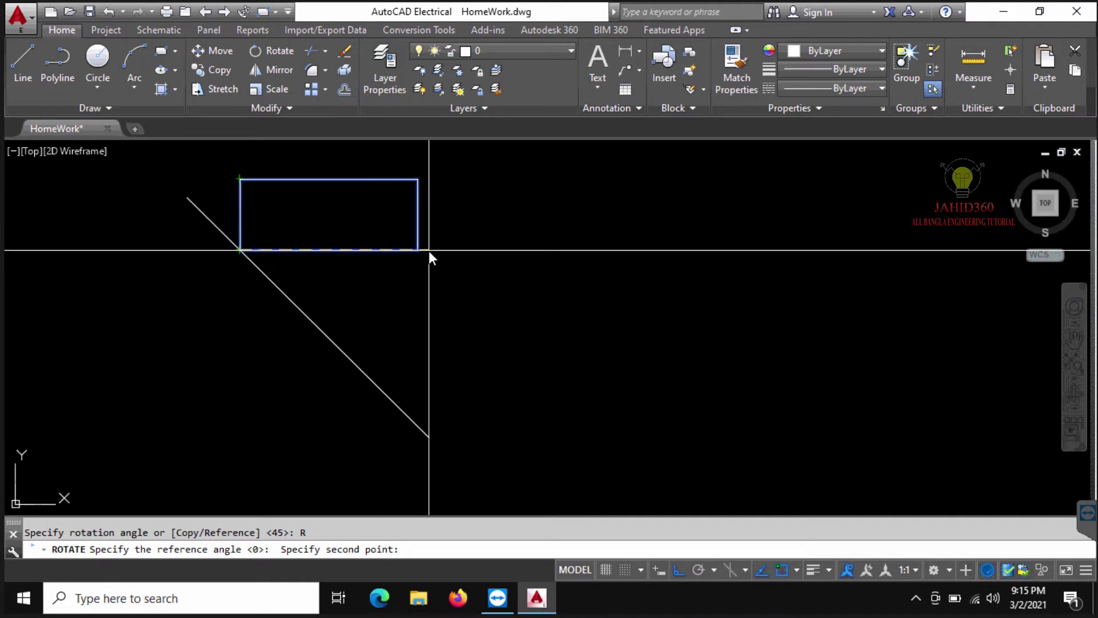
{"action": "left_click", "coordinate": [418, 249]}
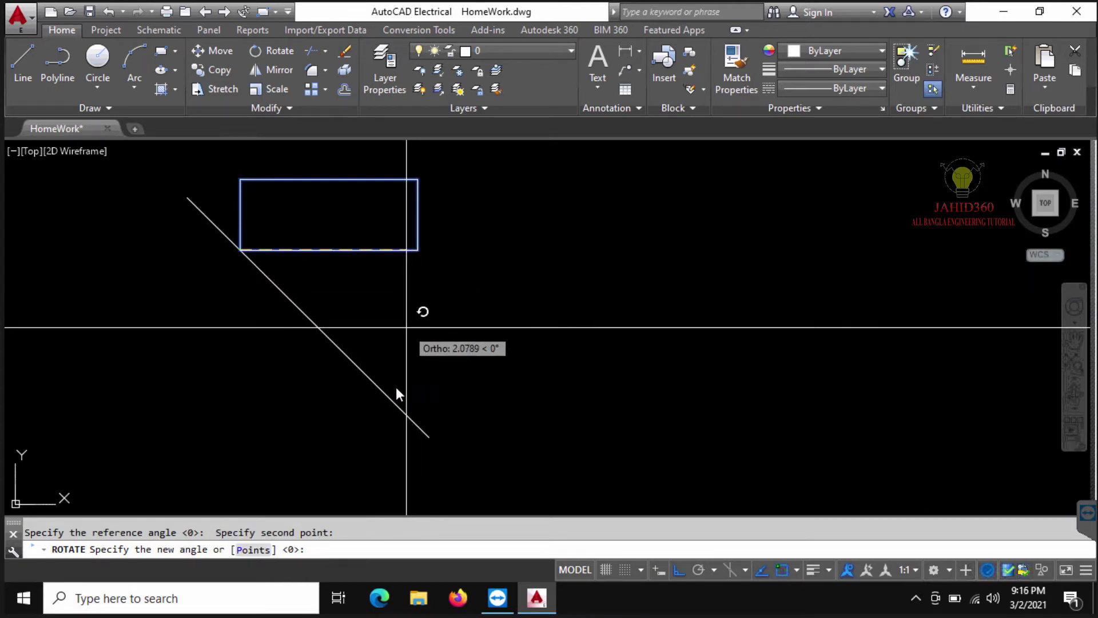
{"action": "key", "text": "F8"}
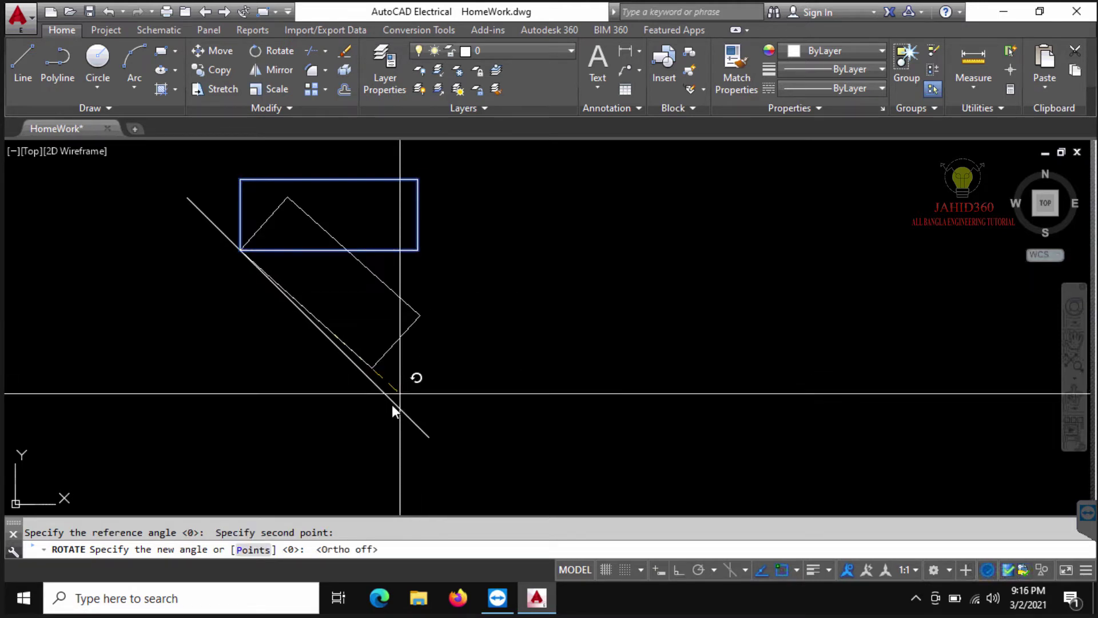
{"action": "left_click", "coordinate": [393, 394]}
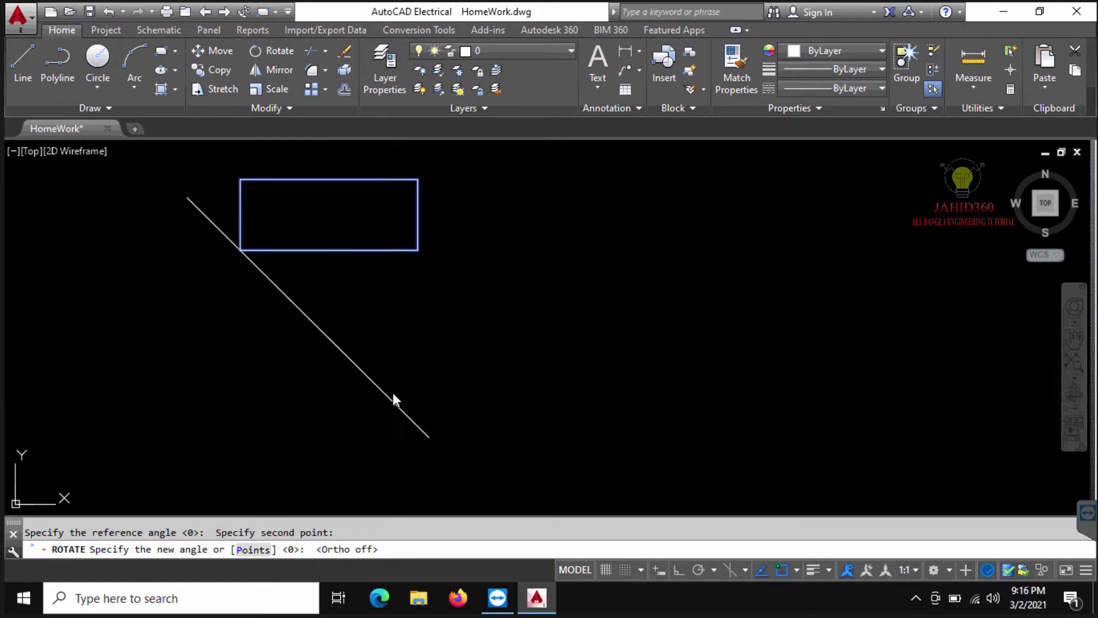
- Undo the previous rotation and restart rotating the rectangle about its lower-left corner
{"action": "key", "text": "ctrl+z"}
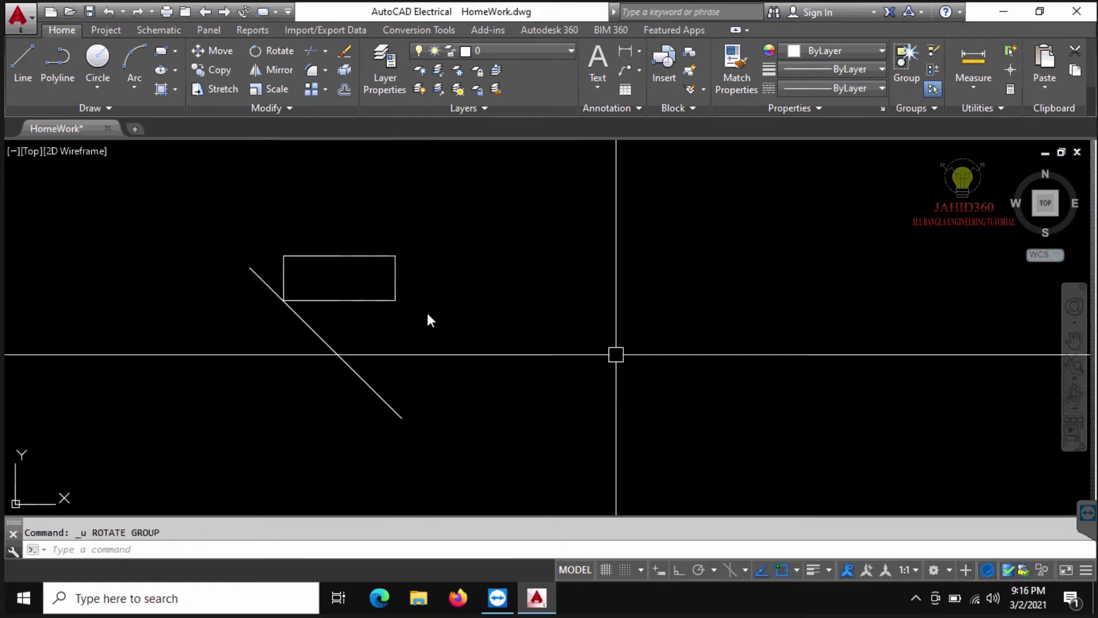
{"action": "left_click", "coordinate": [345, 301]}
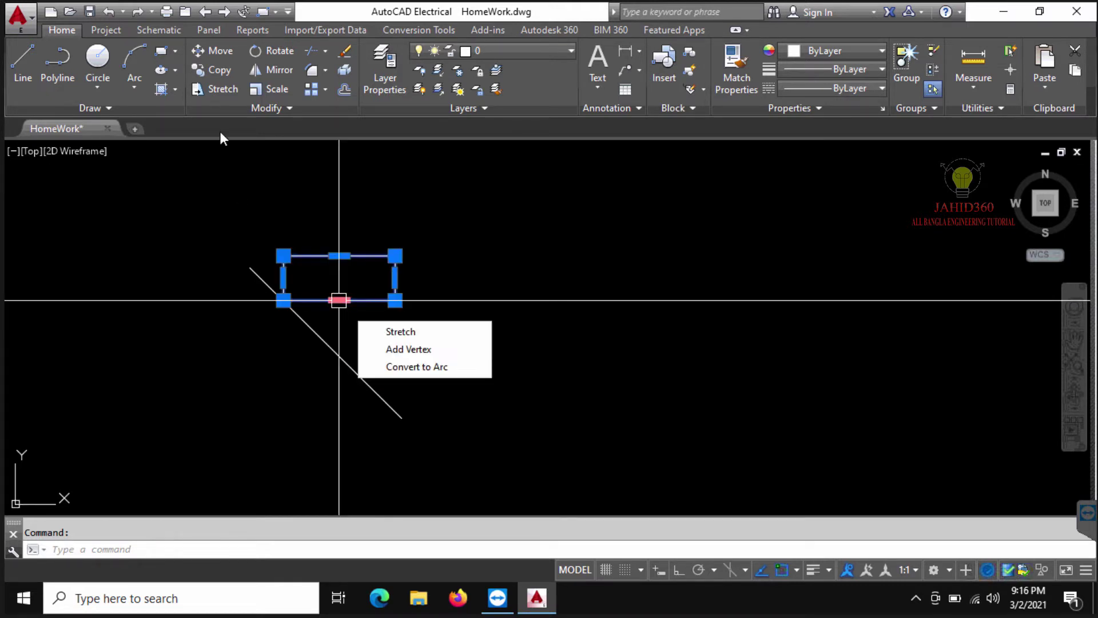
{"action": "left_click", "coordinate": [276, 52]}
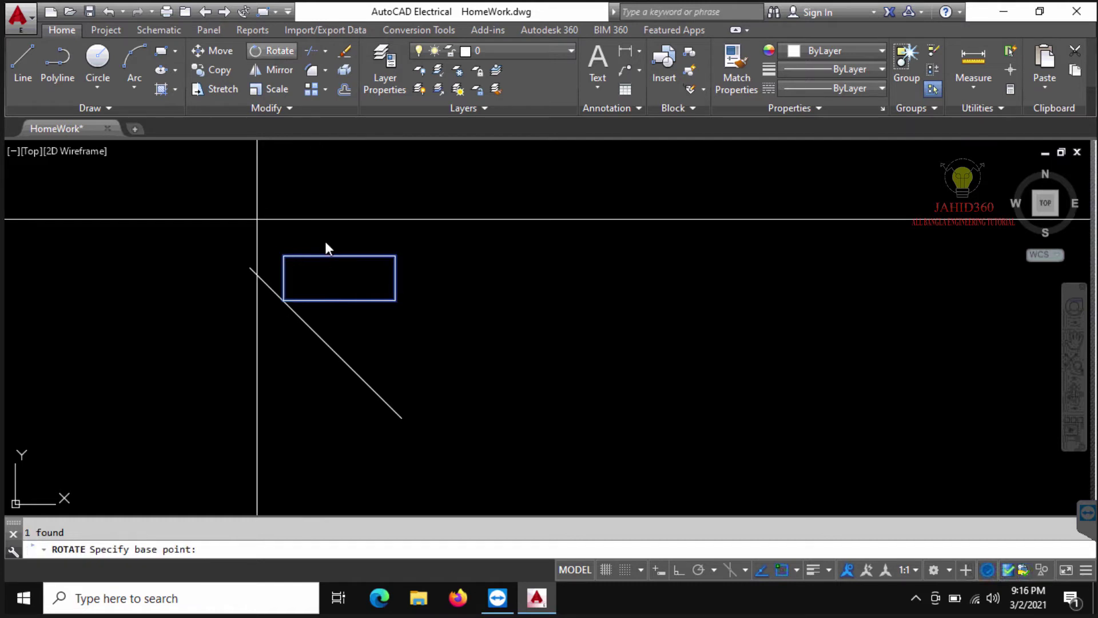
{"action": "left_click", "coordinate": [282, 306]}
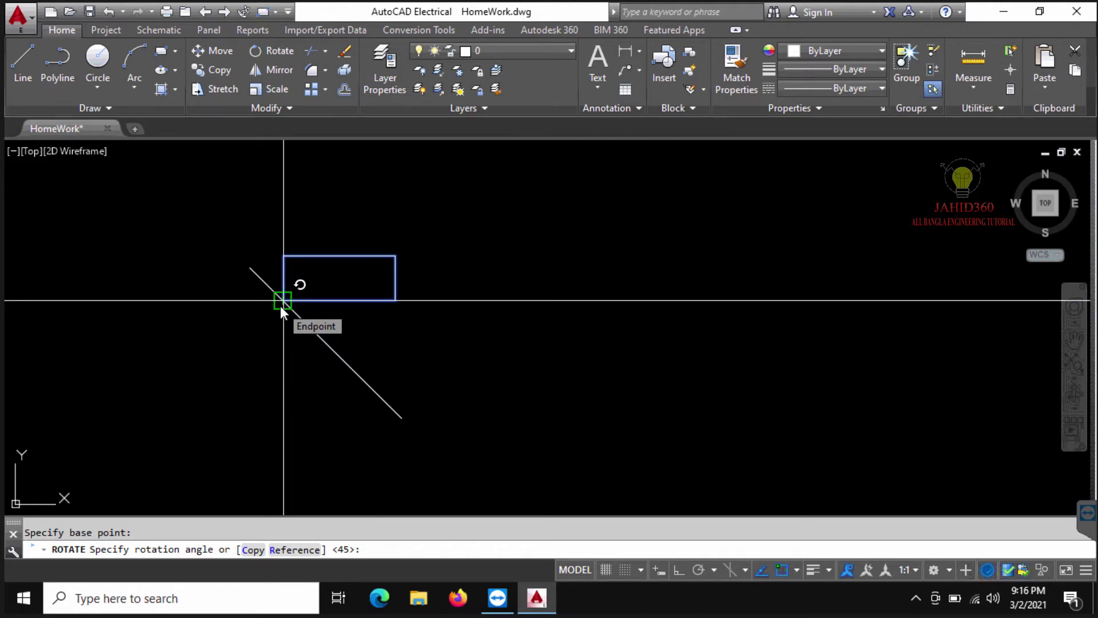
- Rotate the rectangle 45° using a reference along its left edge corners
{"action": "type", "text": "R"}
{"action": "key", "text": "Return"}
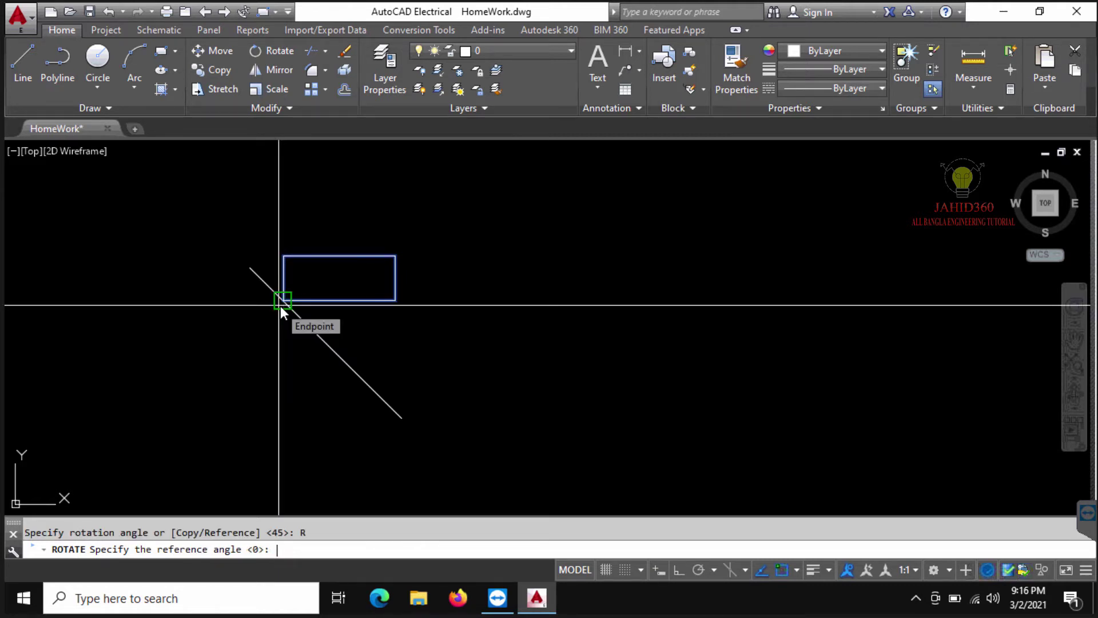
{"action": "left_click", "coordinate": [283, 300]}
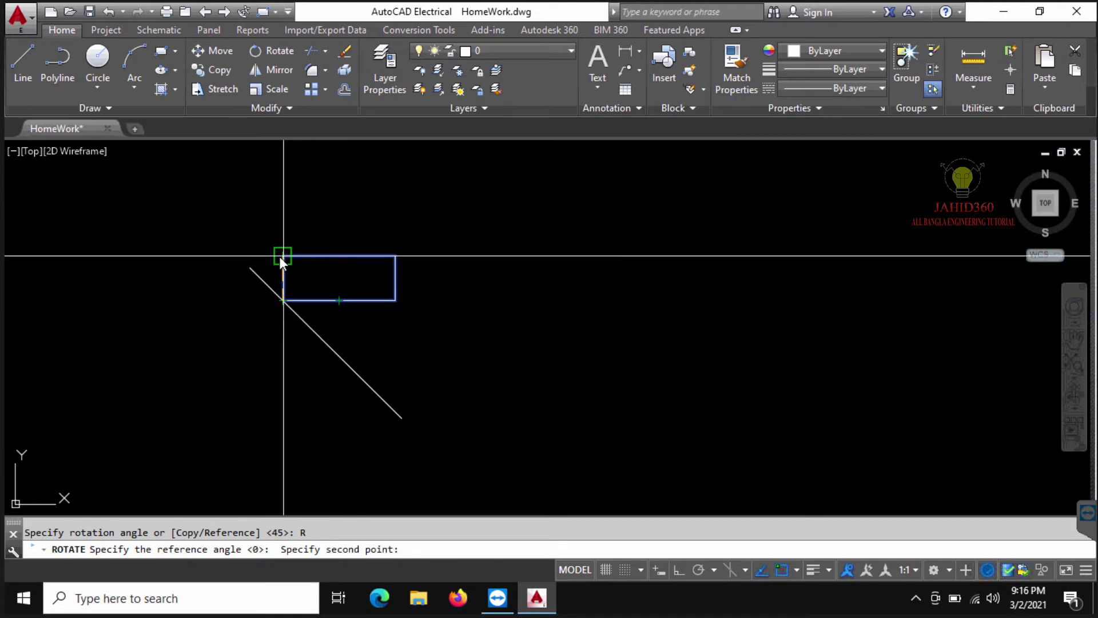
{"action": "scroll", "coordinate": [279, 256], "scroll_direction": "up", "scroll_amount": 2}
{"action": "scroll", "coordinate": [276, 263], "scroll_direction": "up", "scroll_amount": 2}
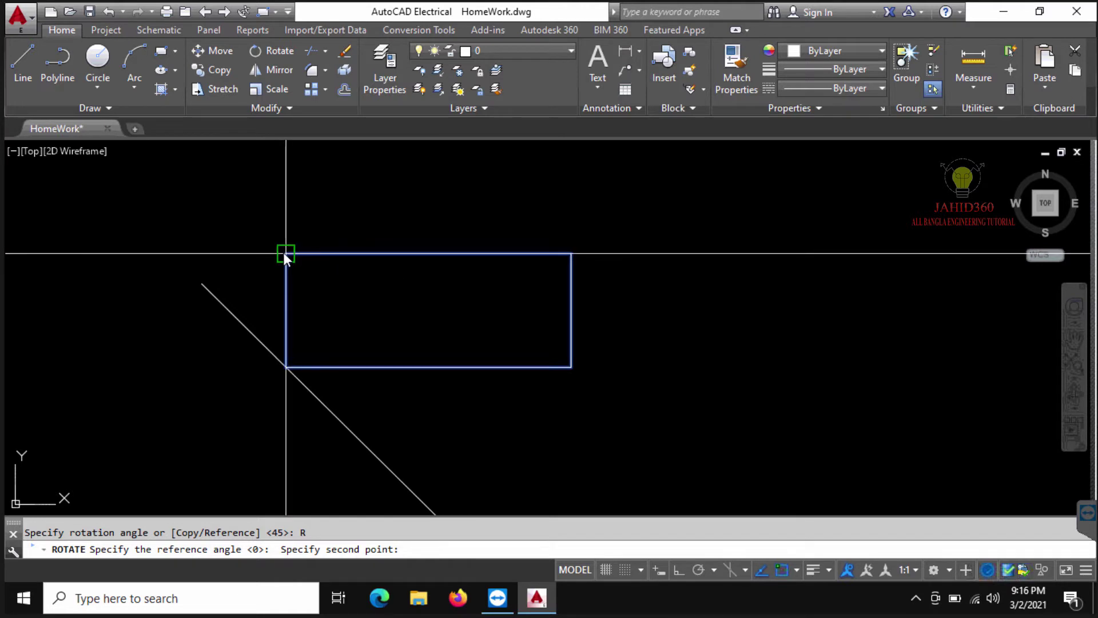
{"action": "left_click", "coordinate": [286, 254]}
{"action": "left_click", "coordinate": [204, 282]}
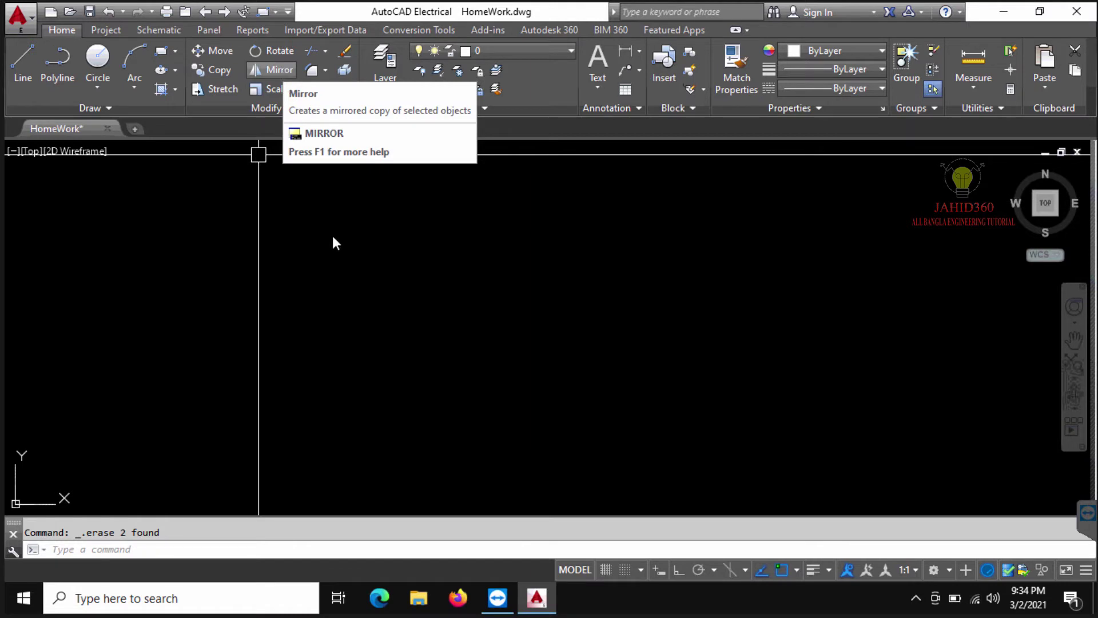
{"action": "type", "text": "l"}
{"action": "key", "text": "Return"}
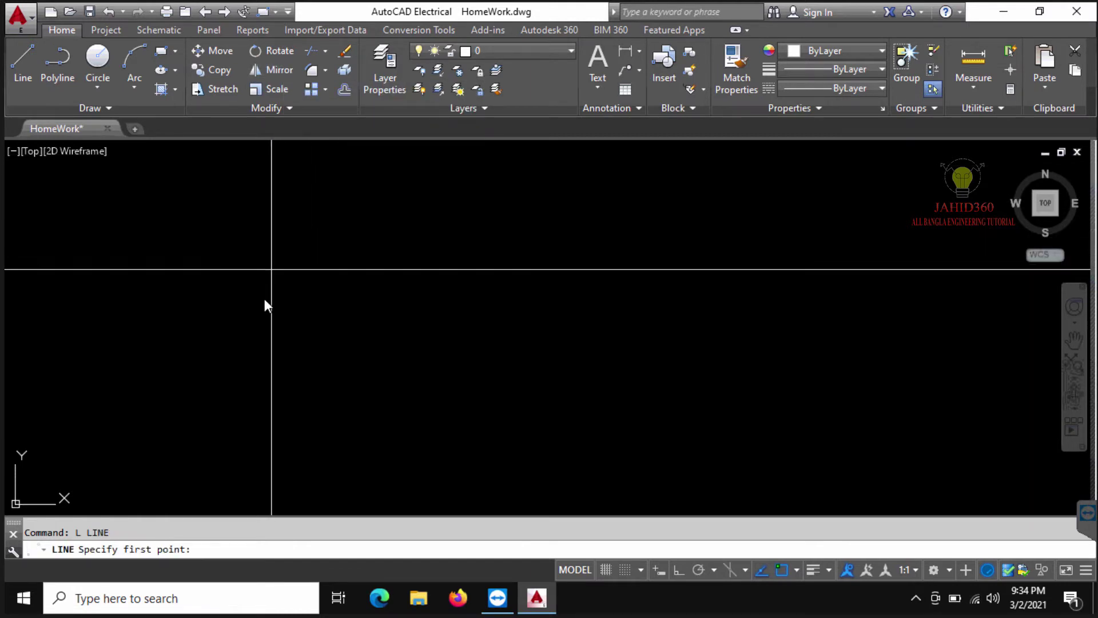
{"action": "left_click", "coordinate": [264, 300]}
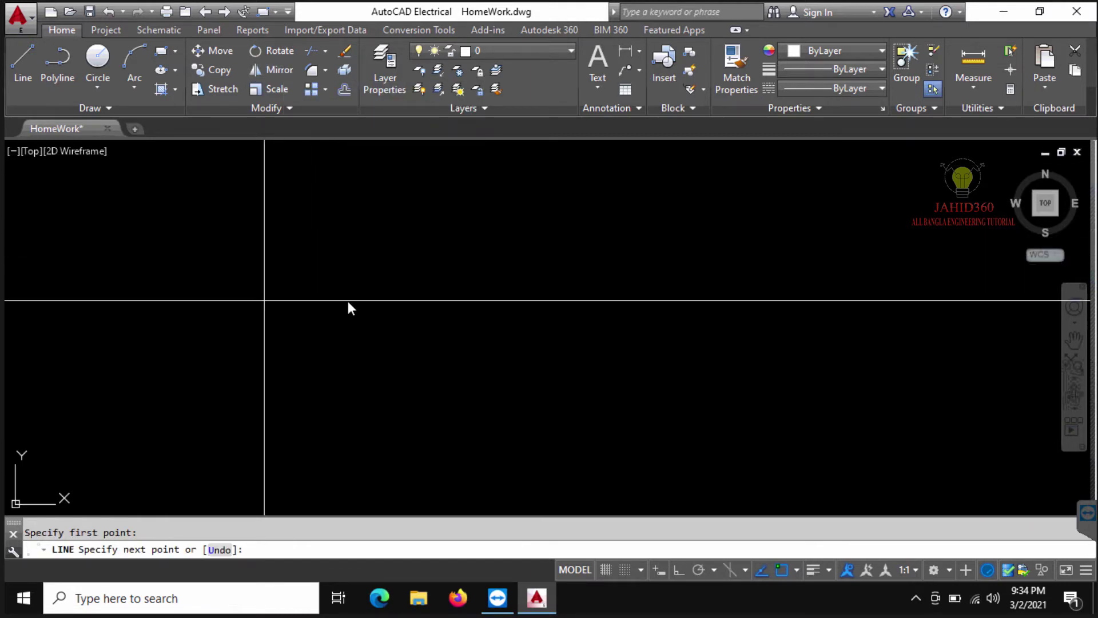
{"action": "key", "text": "F8"}
{"action": "left_click", "coordinate": [479, 309]}
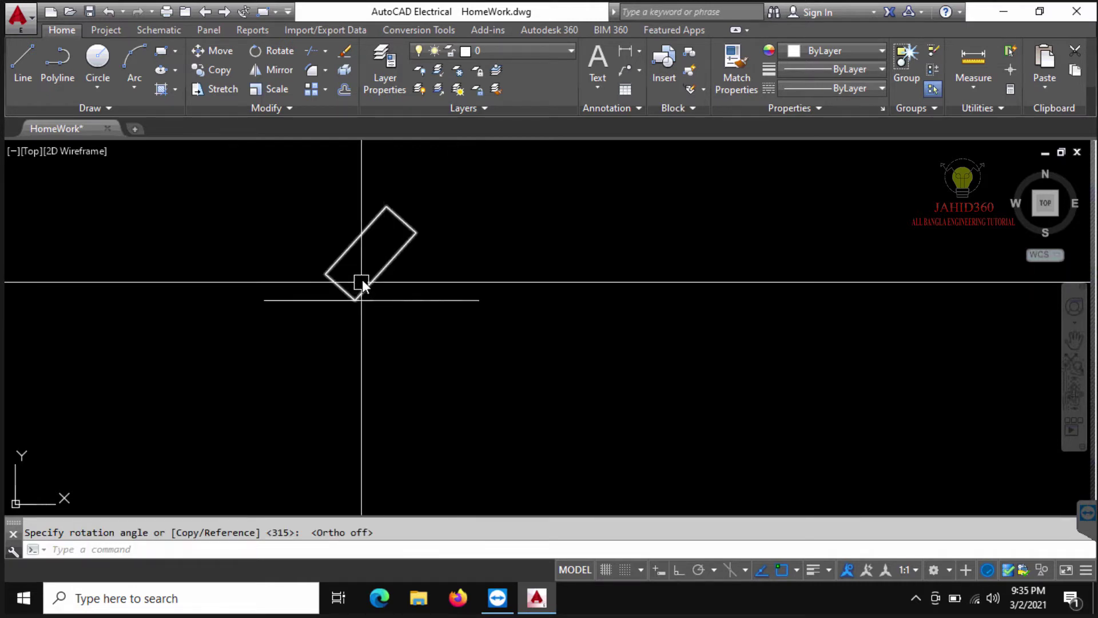
{"action": "left_click", "coordinate": [374, 282]}
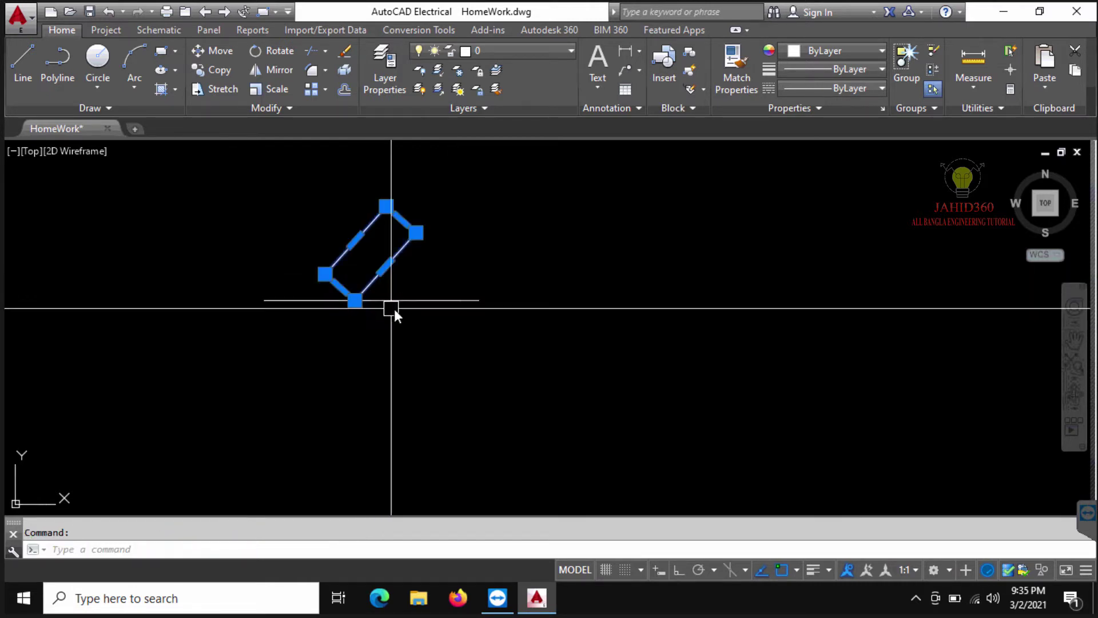
{"action": "middle_click_drag", "start_coordinate": [394, 309], "coordinate": [398, 283]}
{"action": "key", "text": "Escape"}
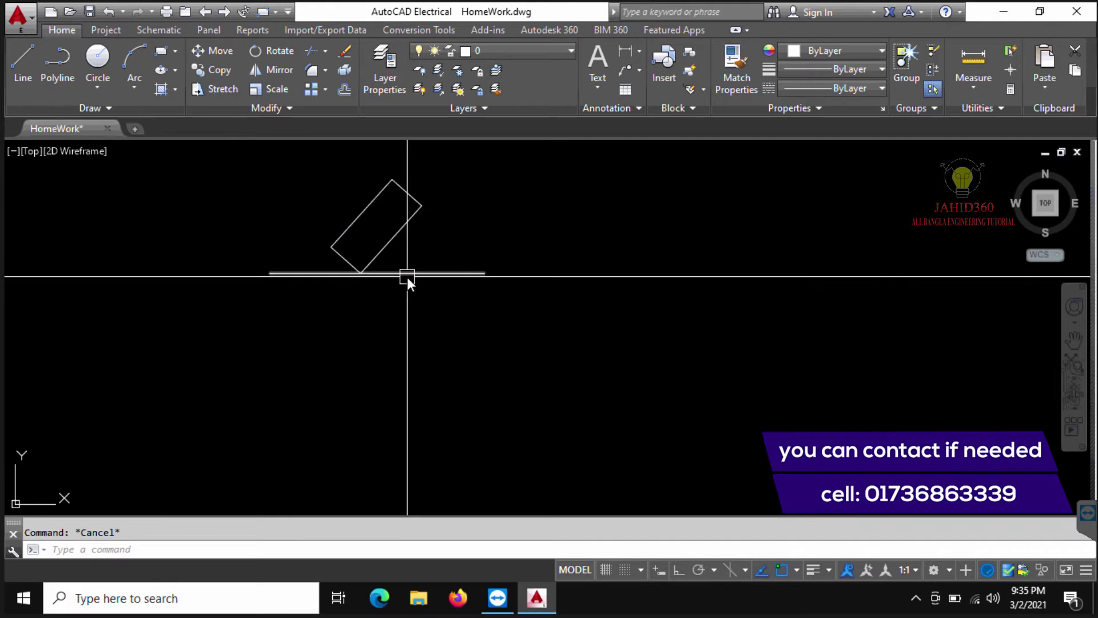
{"action": "left_click", "coordinate": [407, 277]}
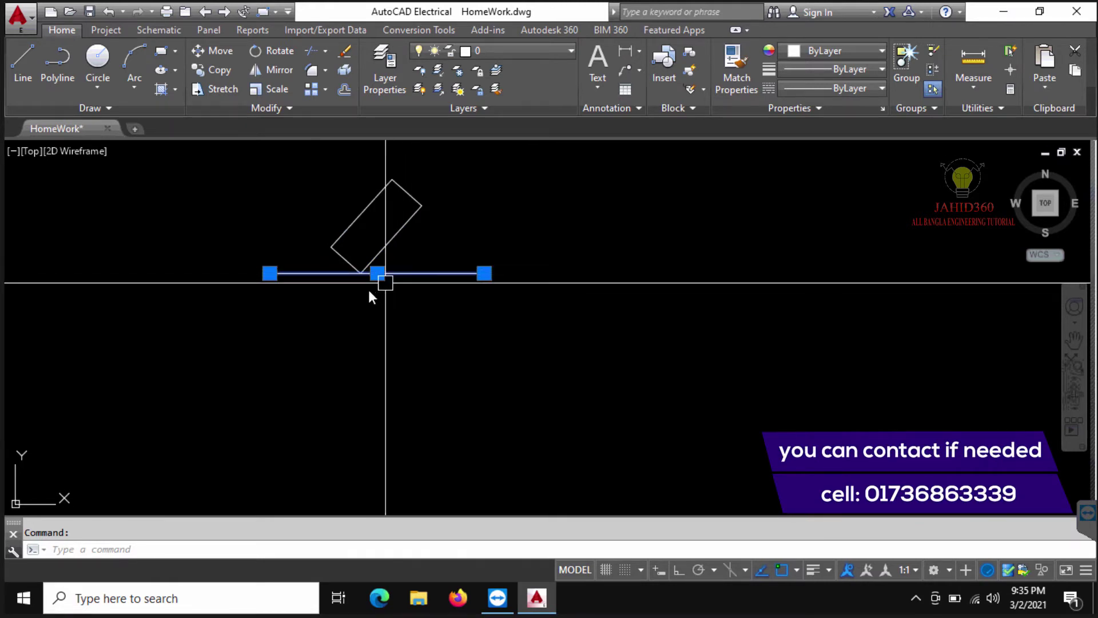
{"action": "scroll", "coordinate": [356, 266], "scroll_direction": "up", "scroll_amount": 3}
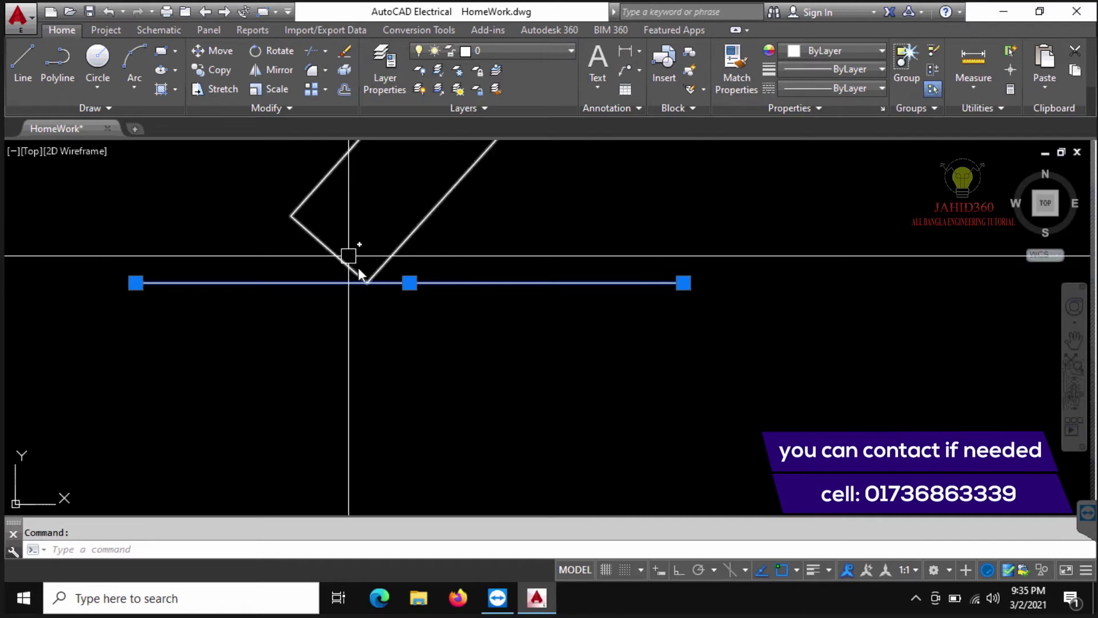
{"action": "scroll", "coordinate": [368, 281], "scroll_direction": "up", "scroll_amount": 3}
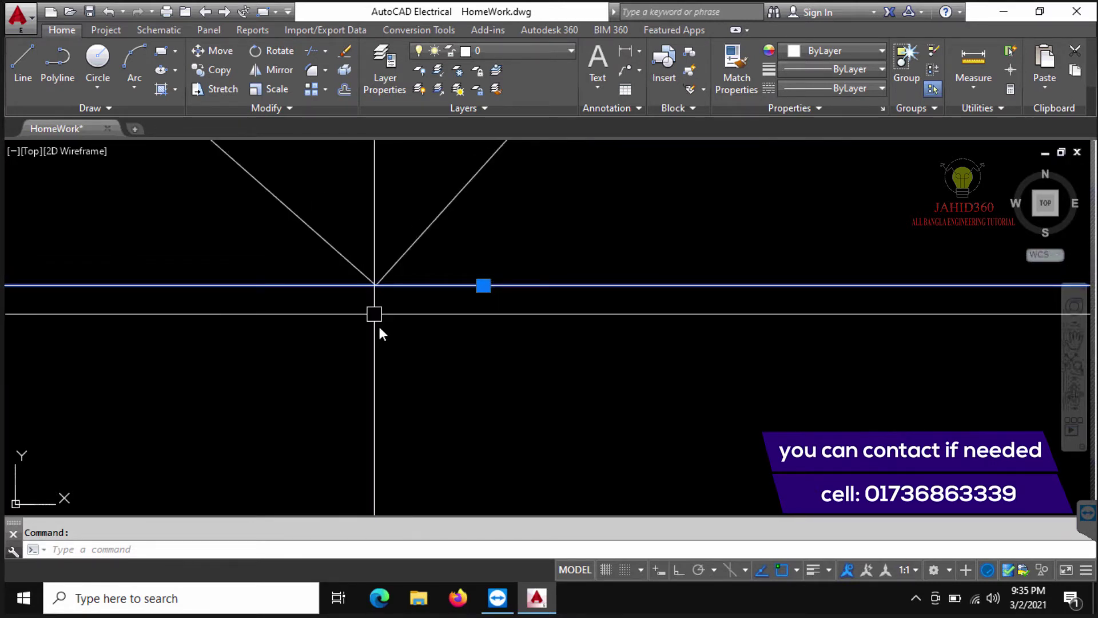
{"action": "scroll", "coordinate": [379, 332], "scroll_direction": "down", "scroll_amount": 2}
{"action": "scroll", "coordinate": [376, 327], "scroll_direction": "down", "scroll_amount": 3}
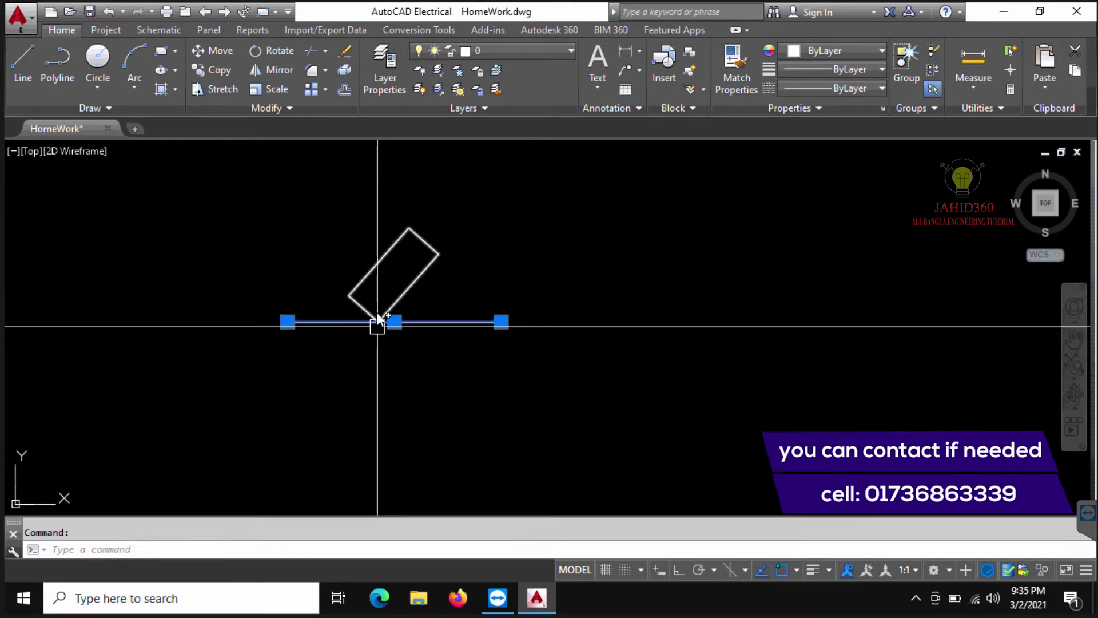
{"action": "key", "text": "Escape"}
{"action": "scroll", "coordinate": [373, 312], "scroll_direction": "up", "scroll_amount": 3}
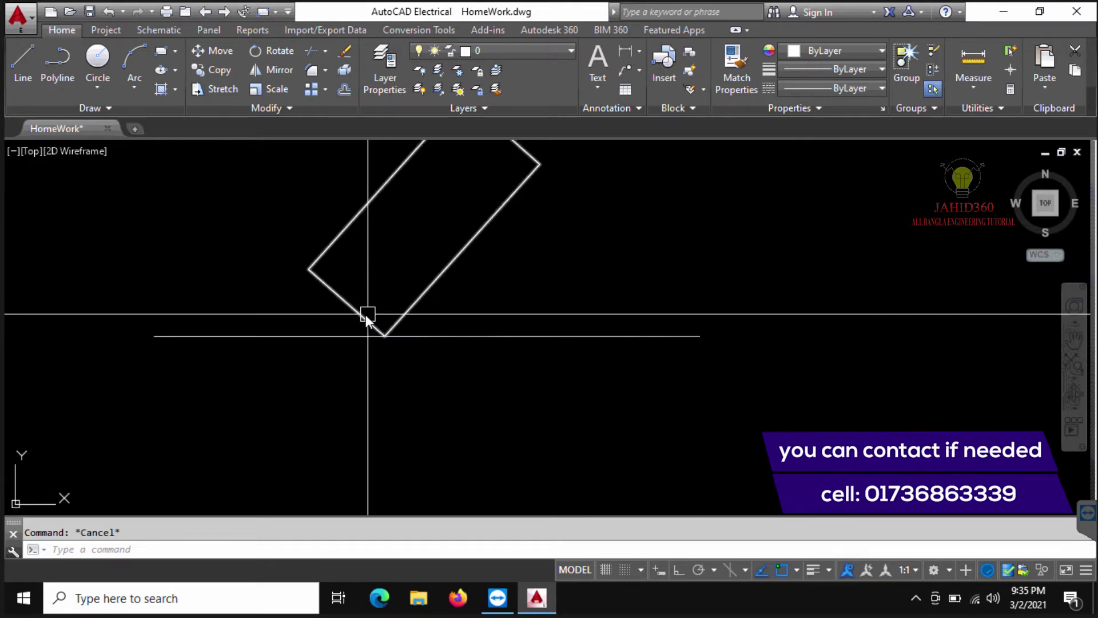
{"action": "left_click", "coordinate": [365, 314]}
{"action": "left_click", "coordinate": [368, 290]}
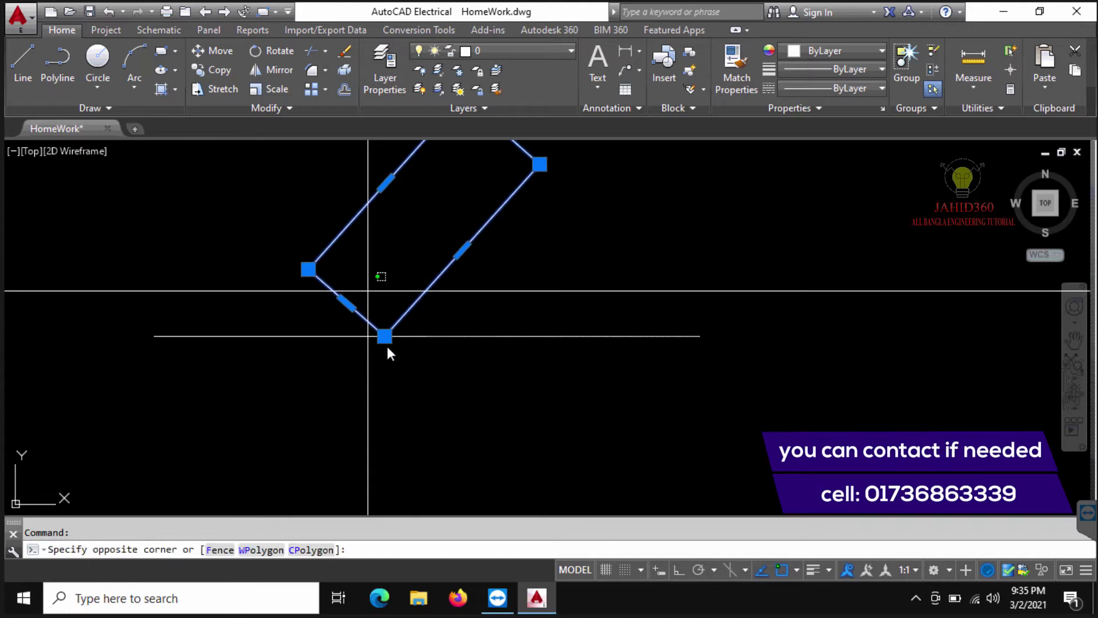
{"action": "key", "text": "Escape"}
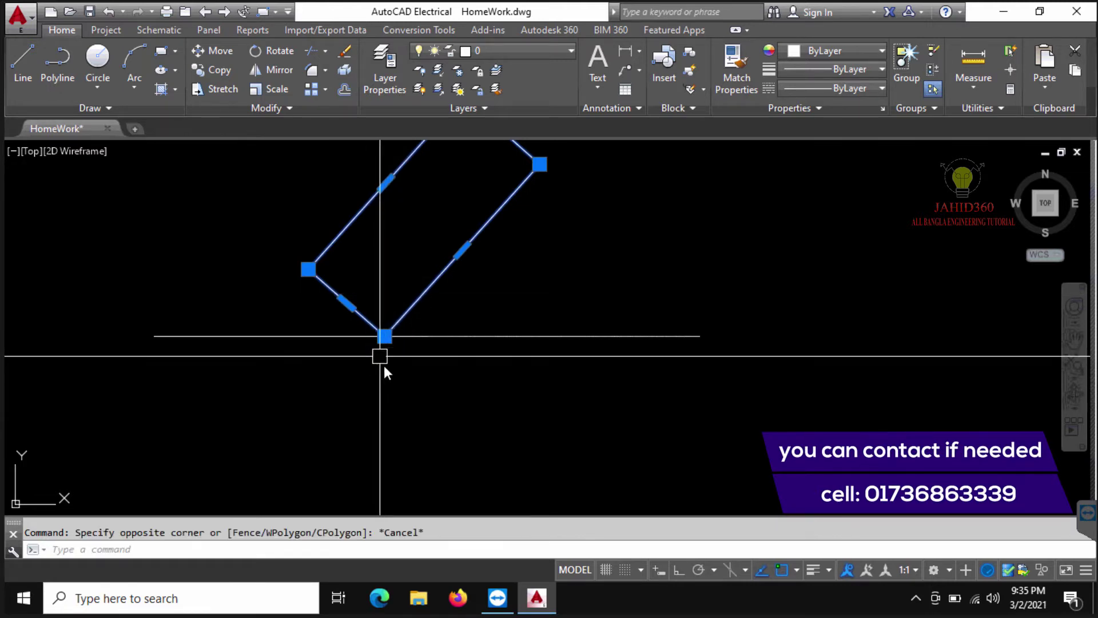
{"action": "key", "text": "Escape"}
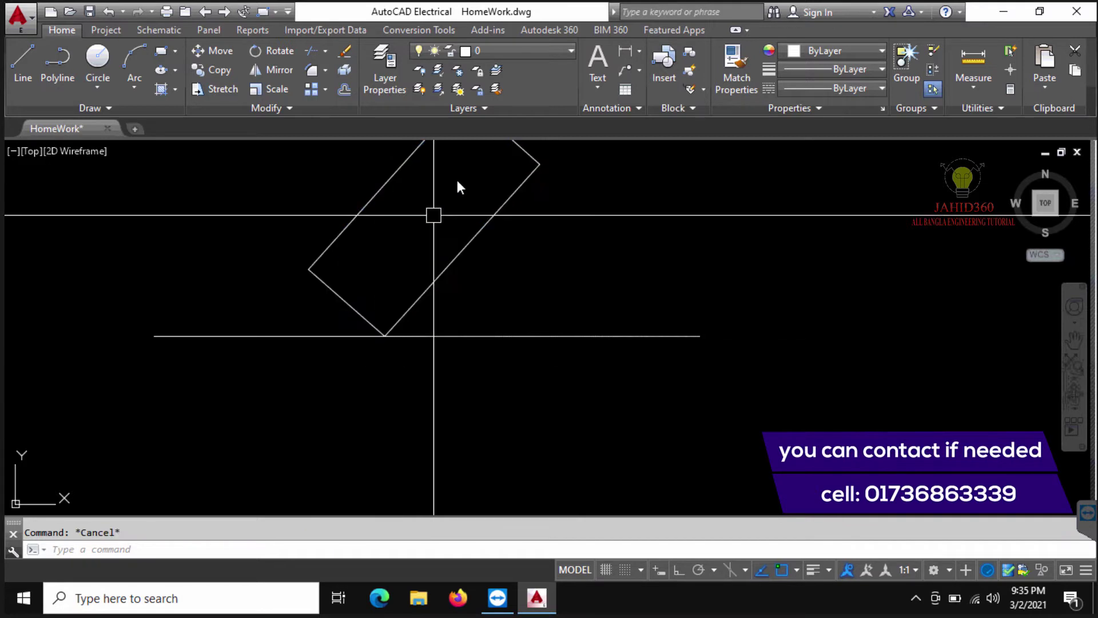
{"action": "scroll", "coordinate": [469, 243], "scroll_direction": "down", "scroll_amount": 2}
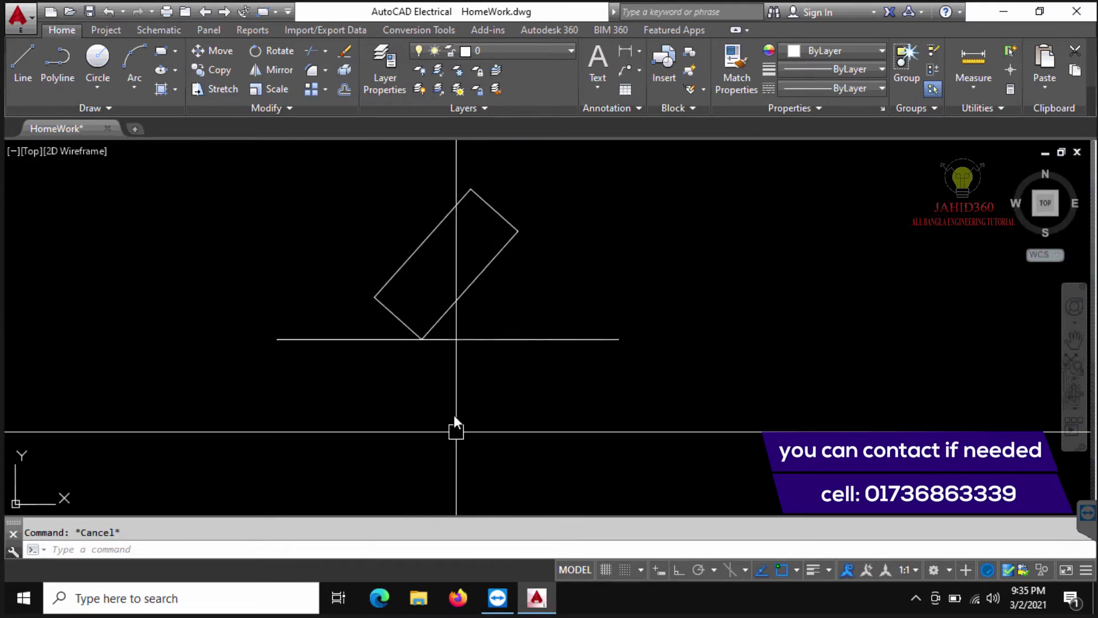
{"action": "left_click", "coordinate": [450, 309]}
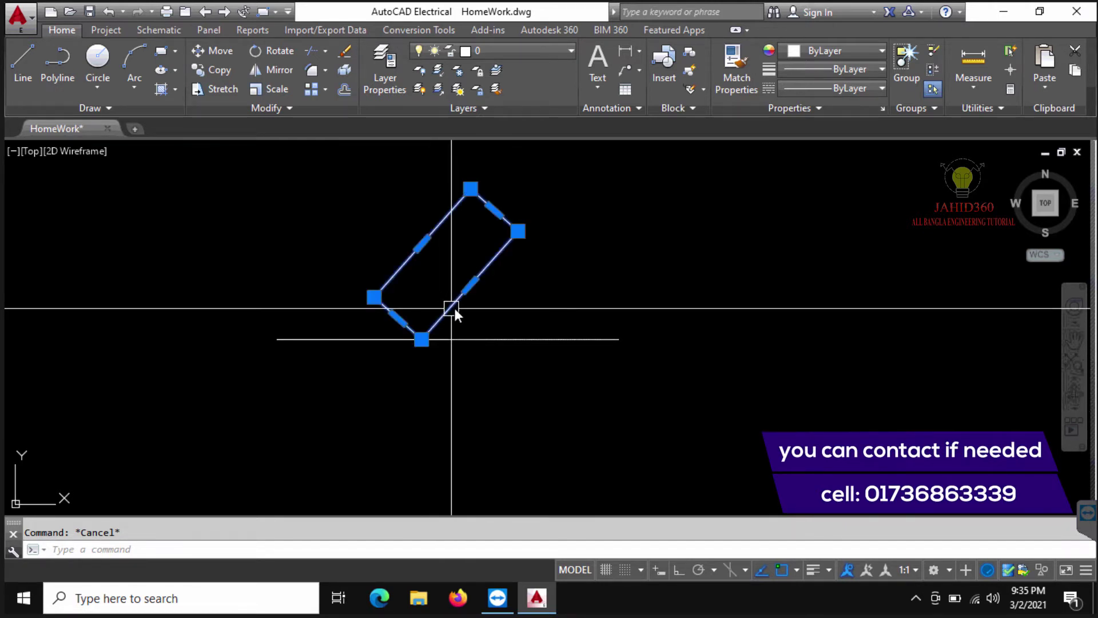
{"action": "left_click", "coordinate": [272, 70]}
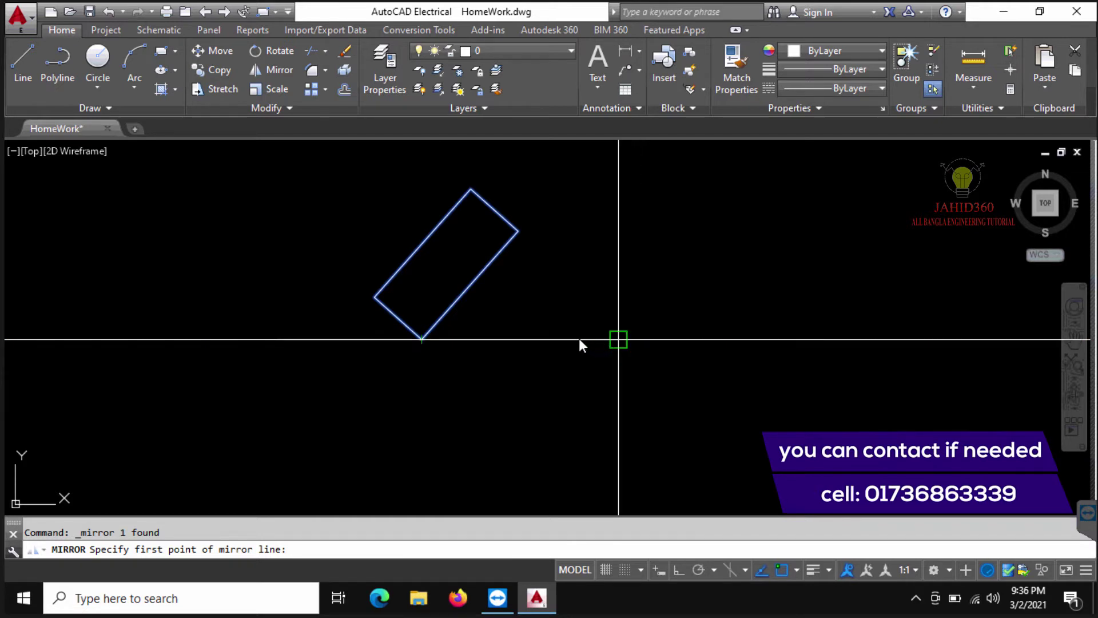
{"action": "left_click", "coordinate": [618, 340]}
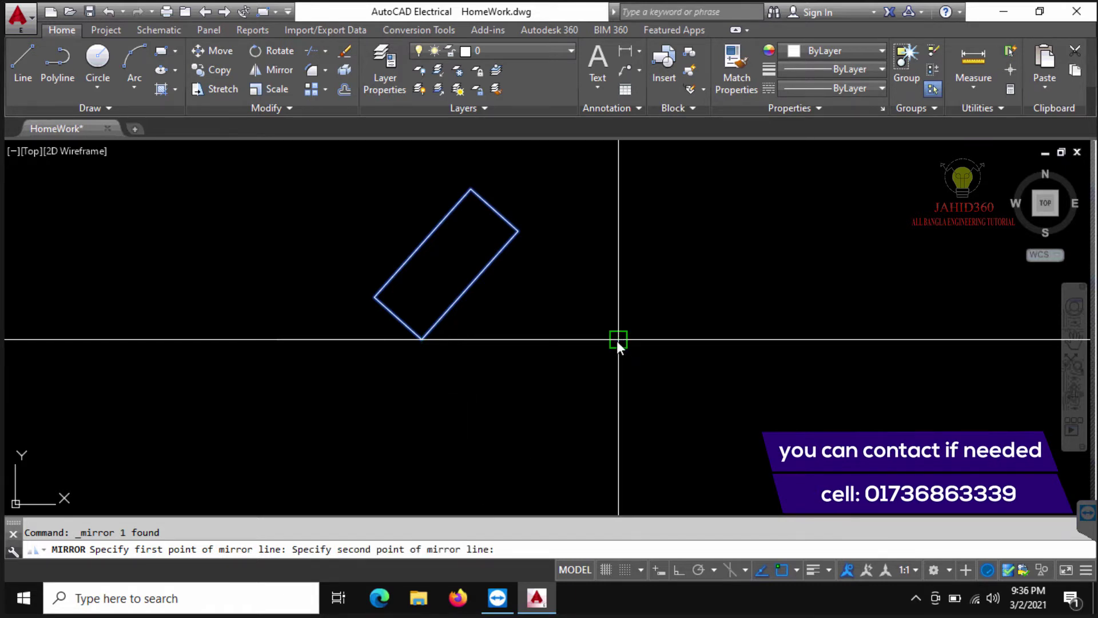
{"action": "key", "text": "F8"}
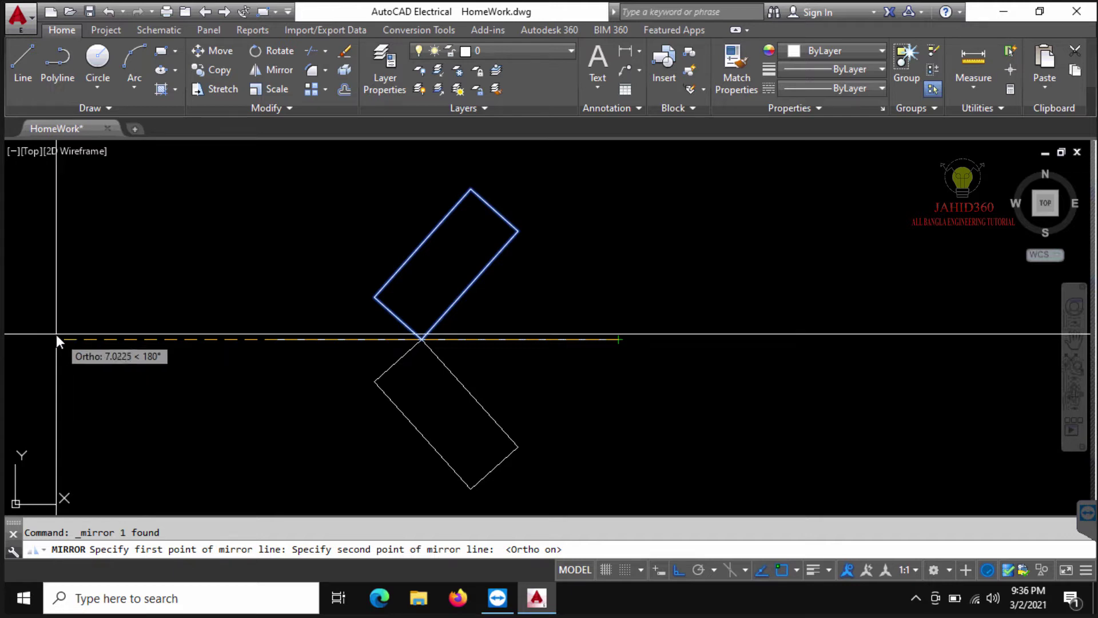
{"action": "left_click", "coordinate": [56, 335]}
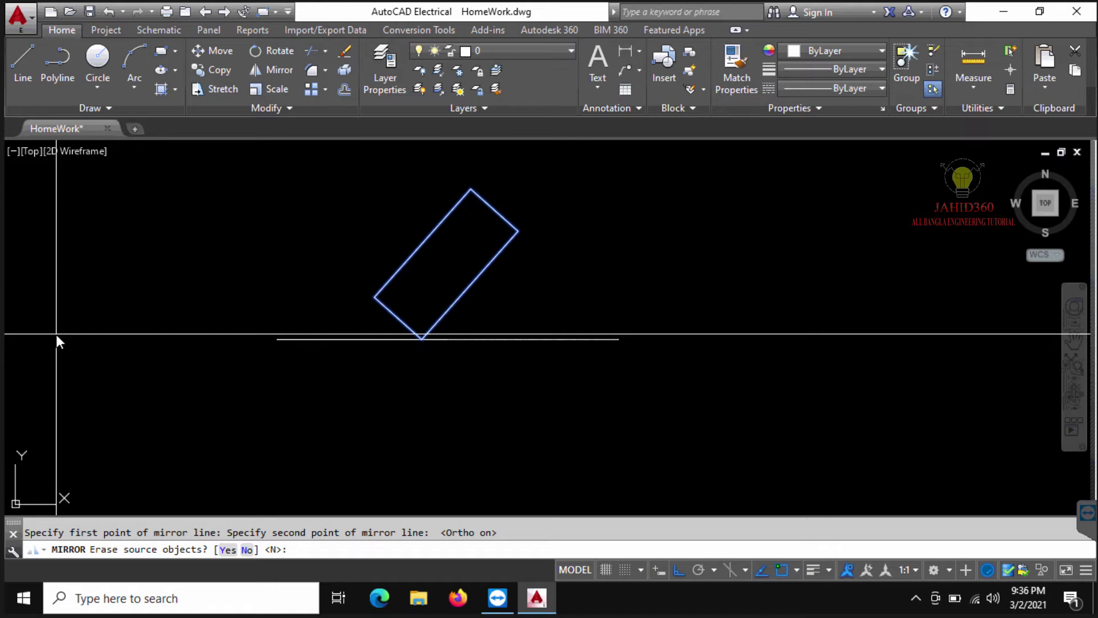
{"action": "key", "text": "Return"}
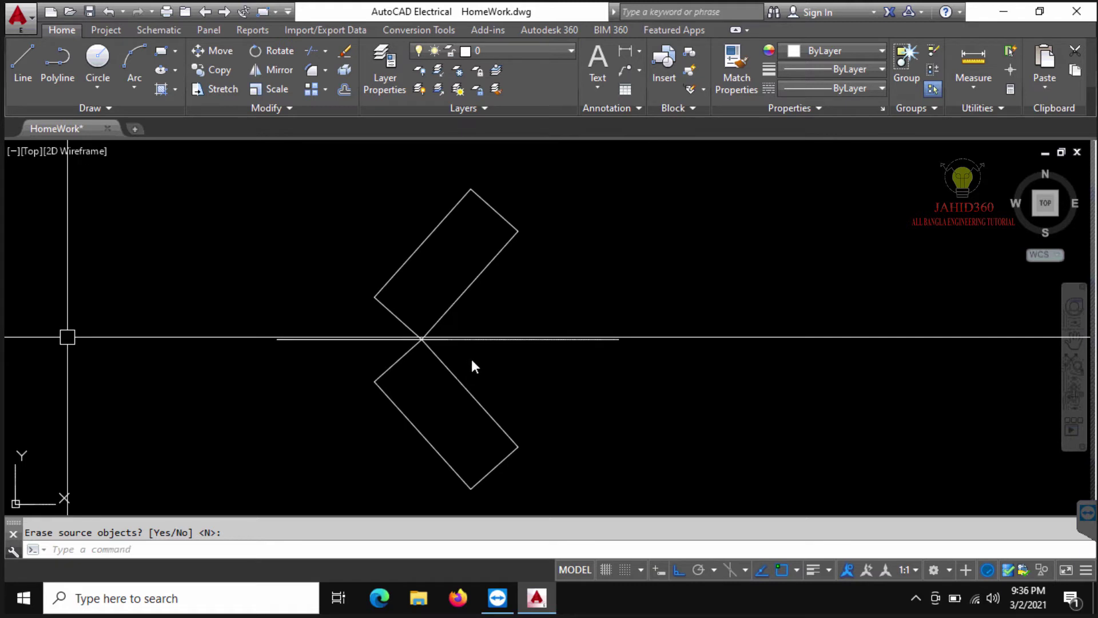
{"action": "key", "text": "Escape"}
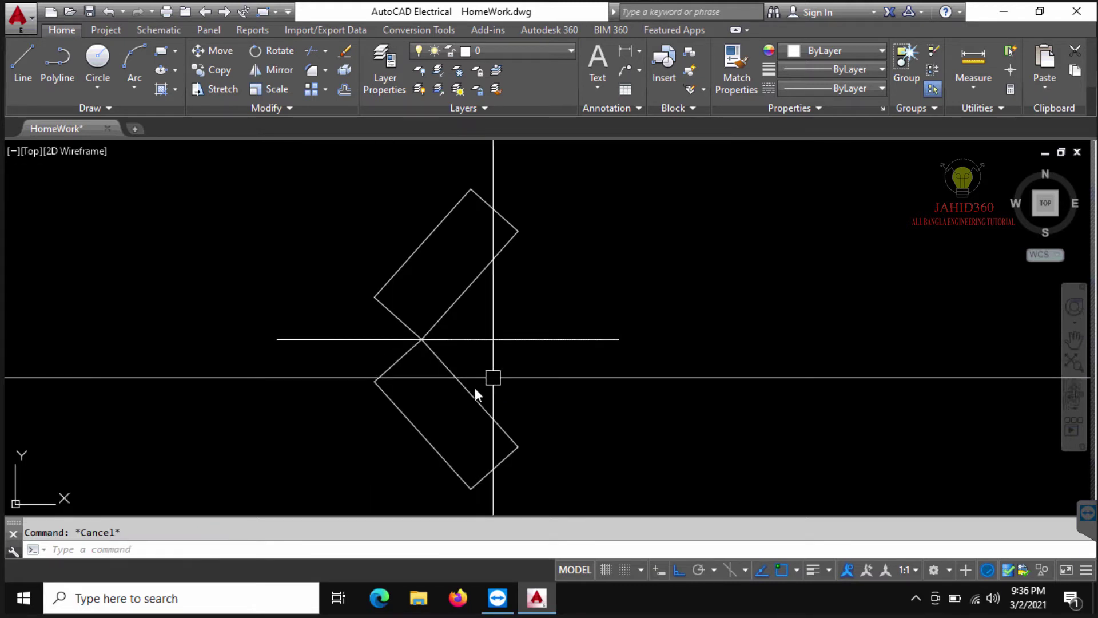
{"action": "left_click", "coordinate": [469, 394]}
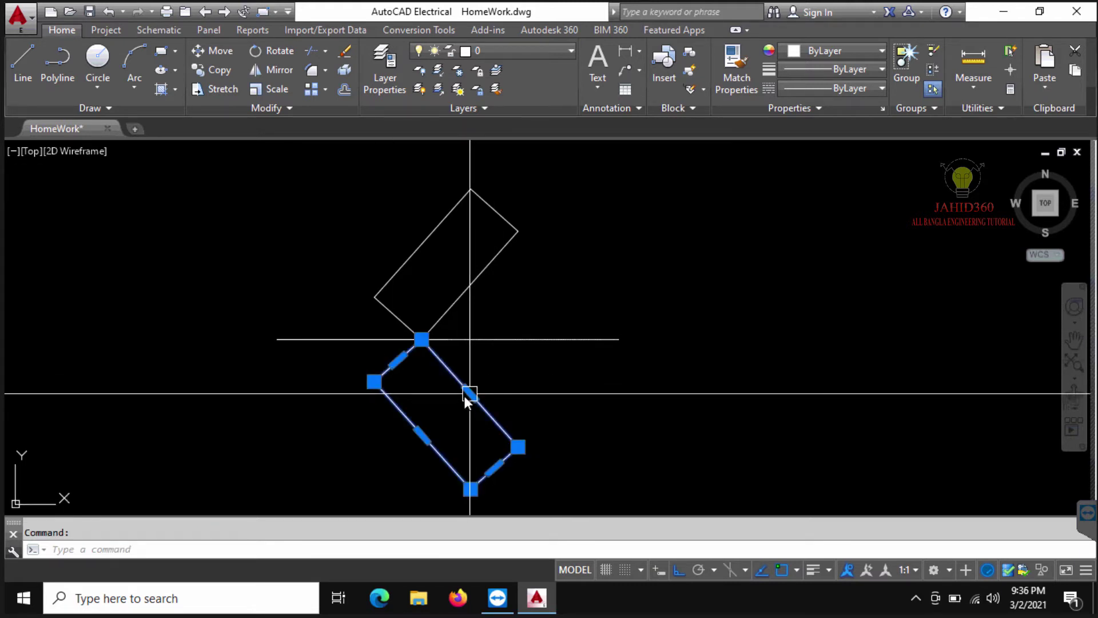
{"action": "key", "text": "Delete"}
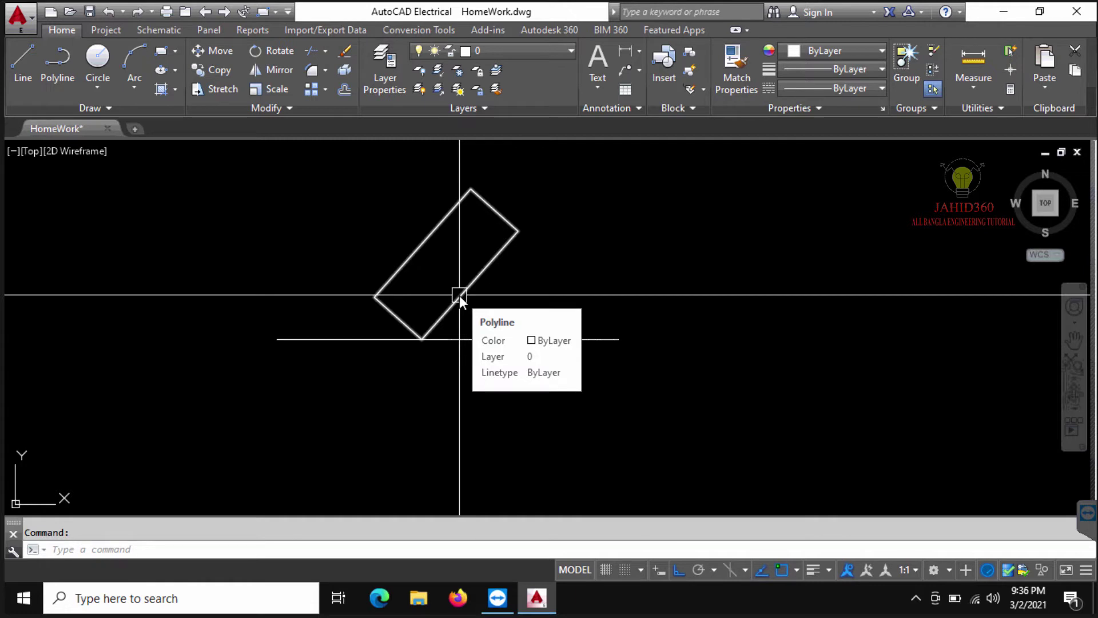
- Mirror the tilted door rectangle across the horizontal line, keeping the original
{"action": "left_click", "coordinate": [459, 295]}
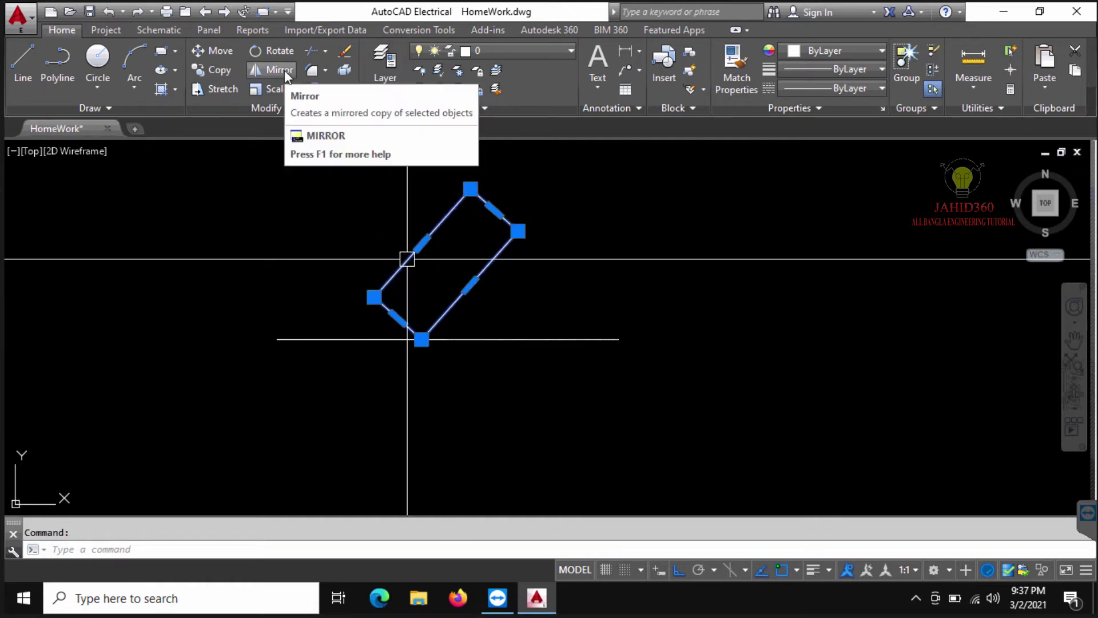
{"action": "mouse_move", "coordinate": [273, 70]}
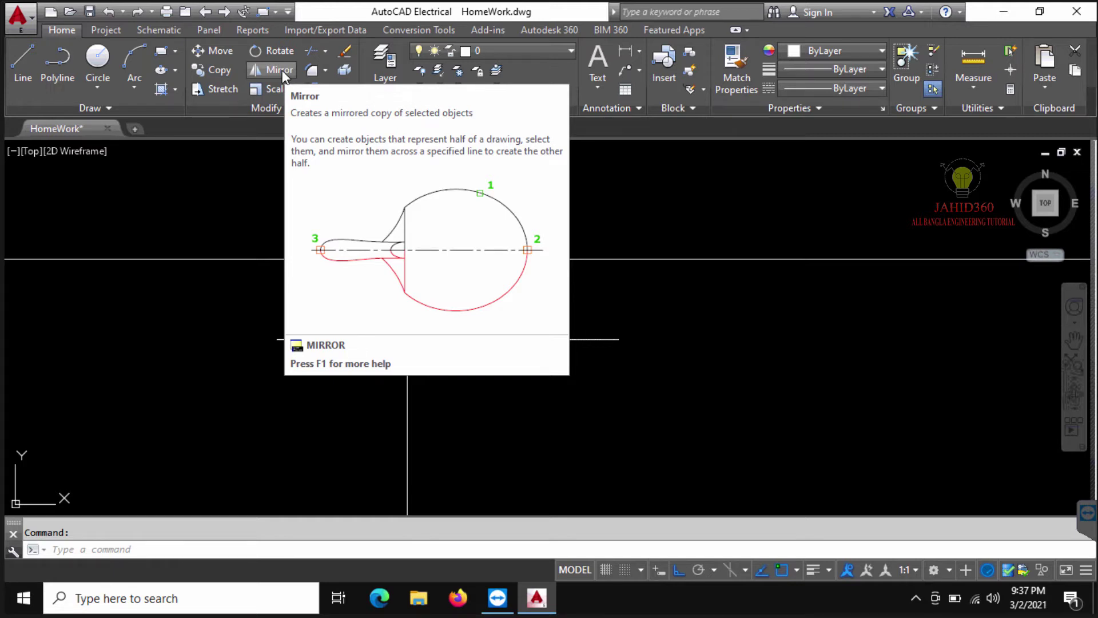
{"action": "left_click", "coordinate": [278, 69]}
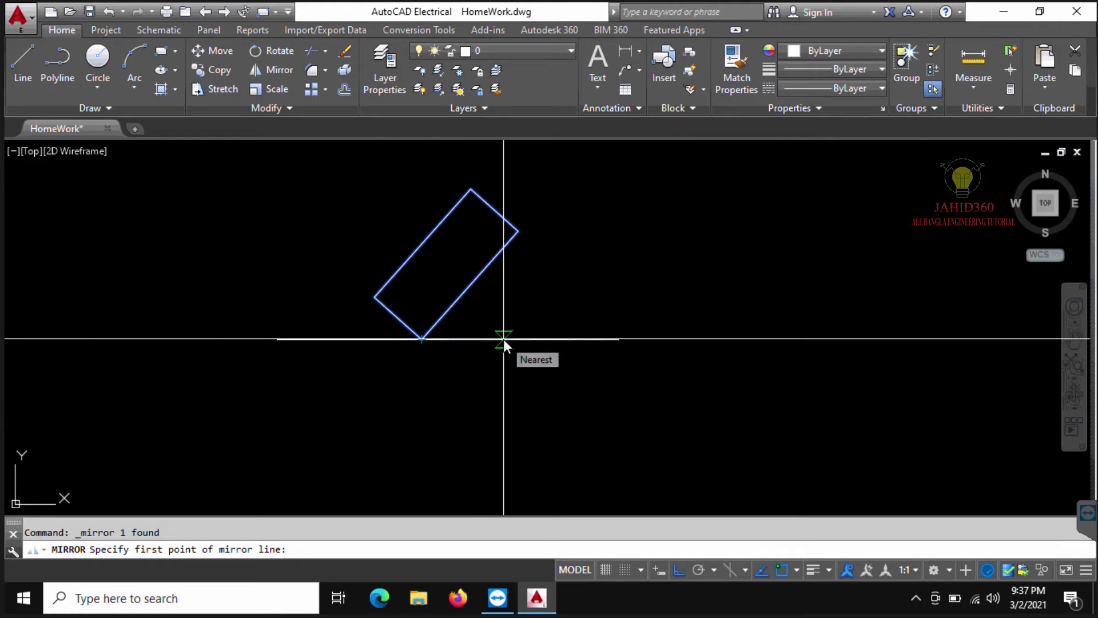
{"action": "left_click", "coordinate": [503, 338]}
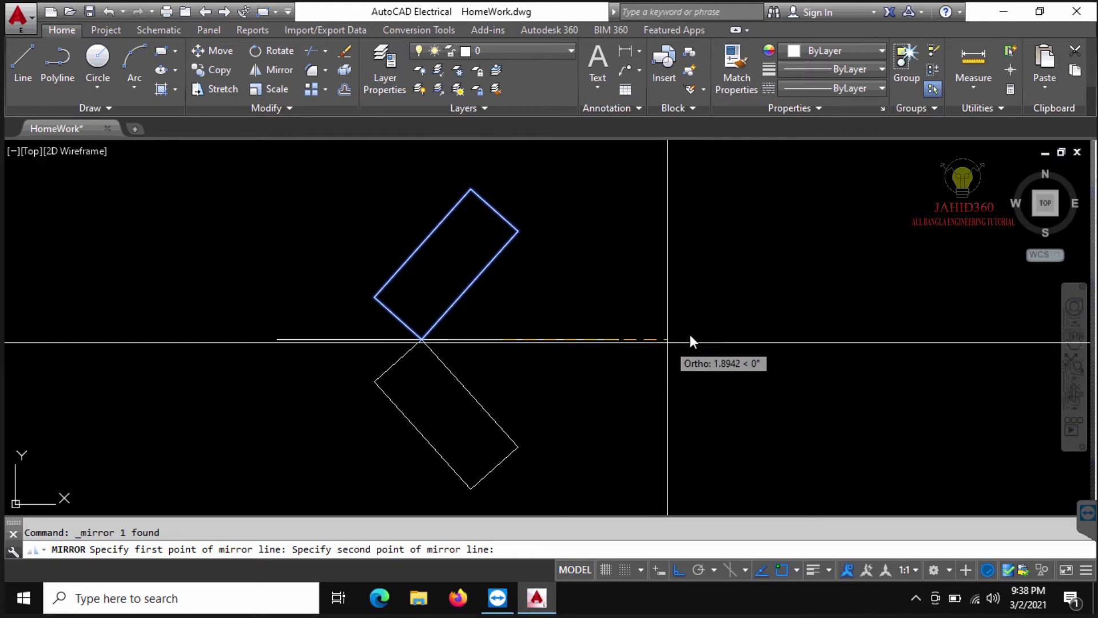
{"action": "left_click", "coordinate": [706, 334]}
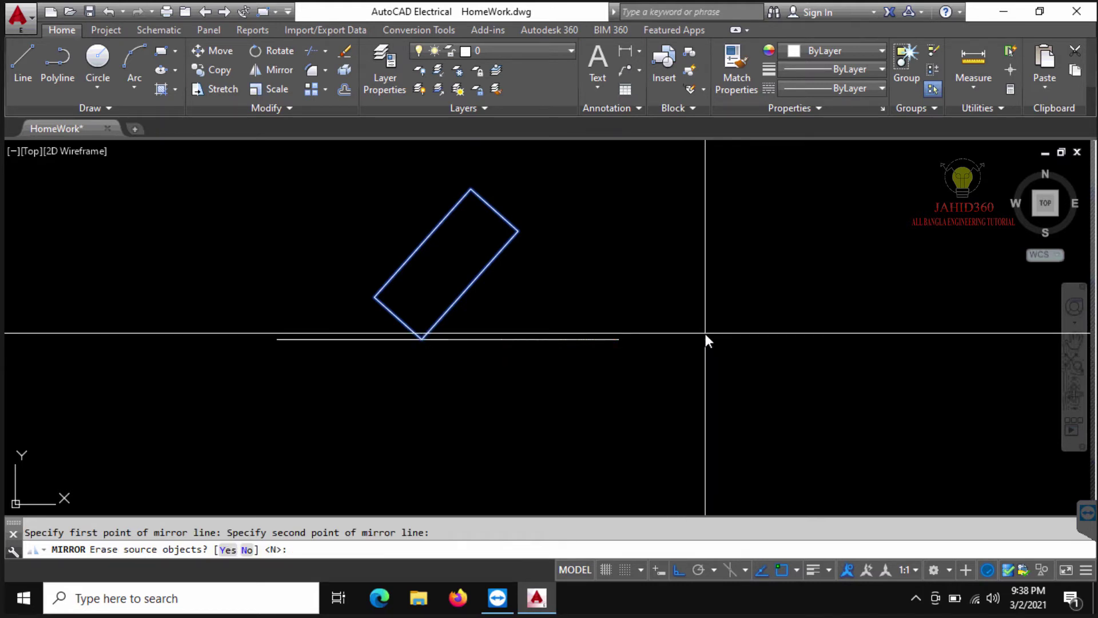
{"action": "key", "text": "Return"}
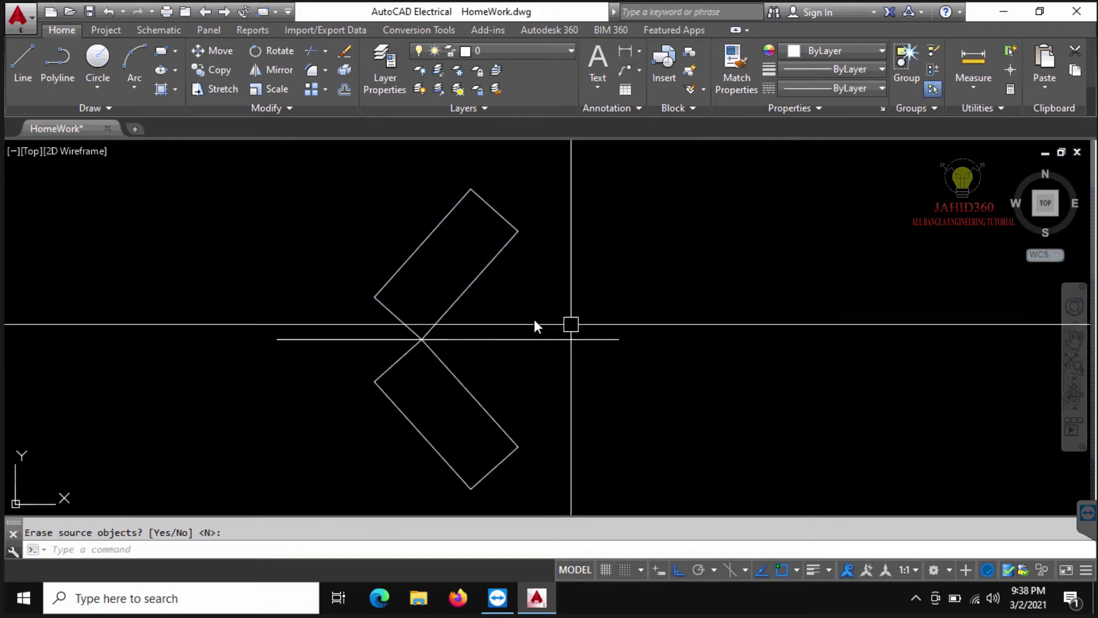
- Mirror the upper door rectangle using two points along the horizontal line
{"action": "left_click", "coordinate": [469, 273]}
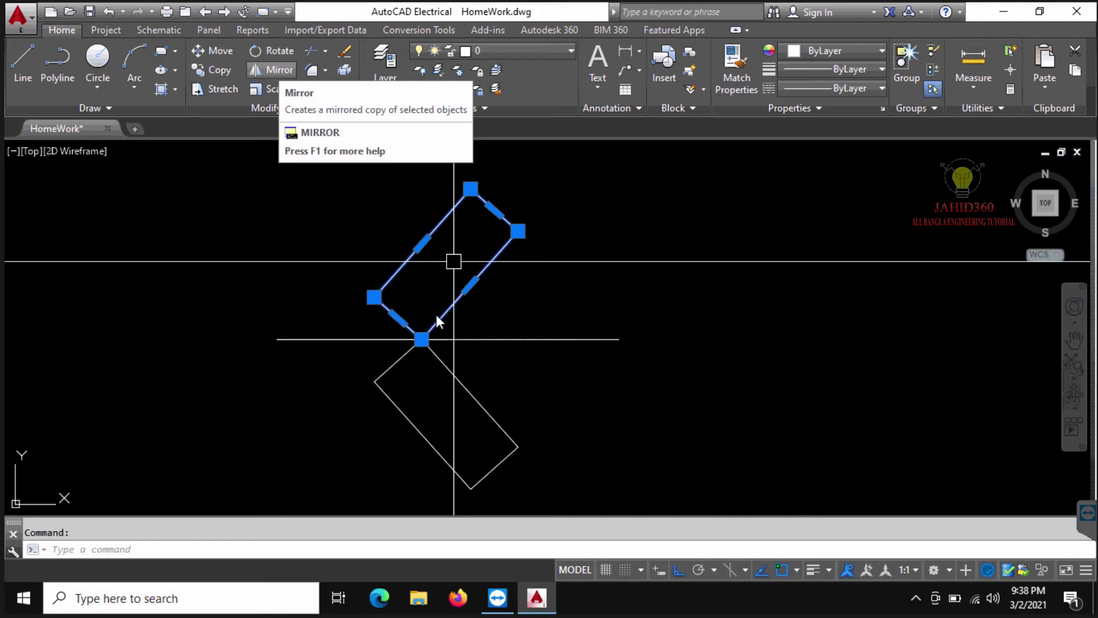
{"action": "left_click", "coordinate": [506, 340]}
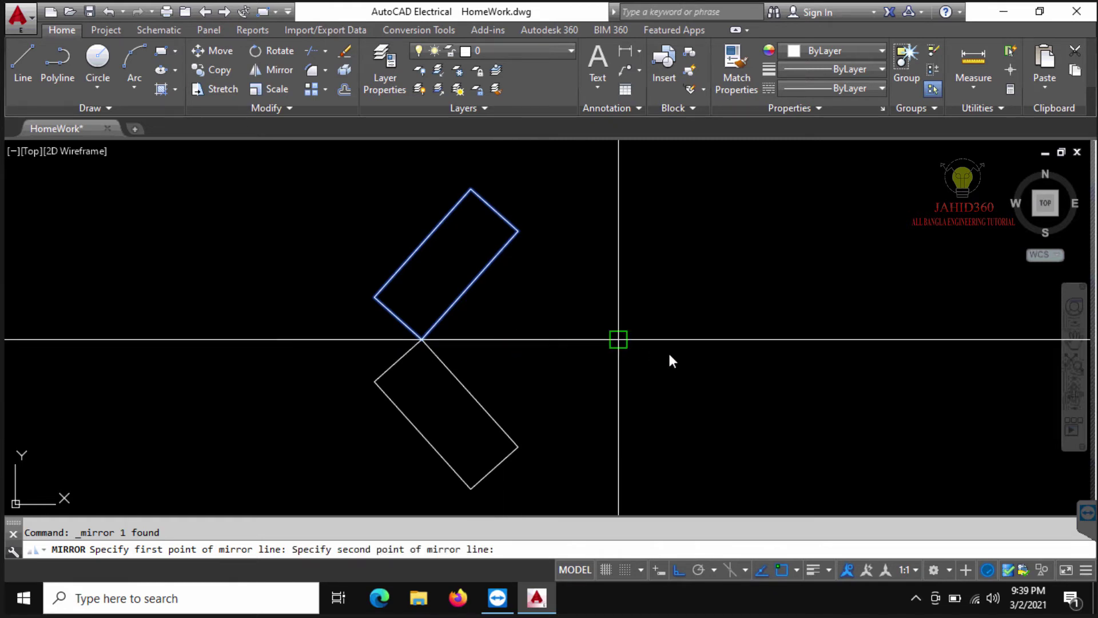
{"action": "left_click", "coordinate": [768, 347]}
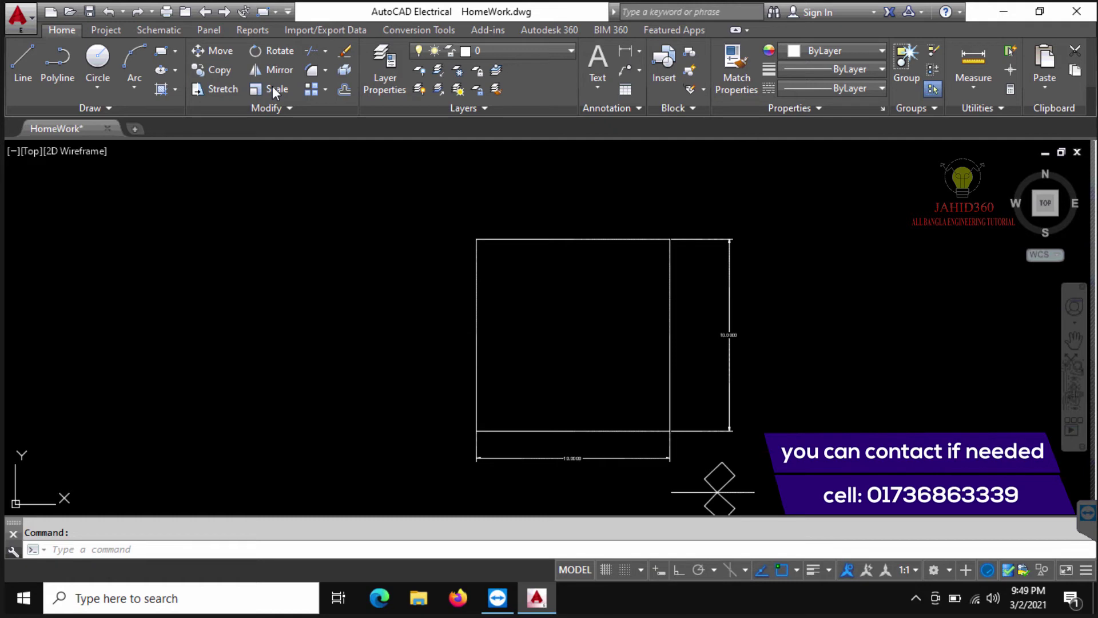
- Scale the square and its dimensions by 0.5 about its lower-left corner
{"action": "left_click", "coordinate": [272, 86]}
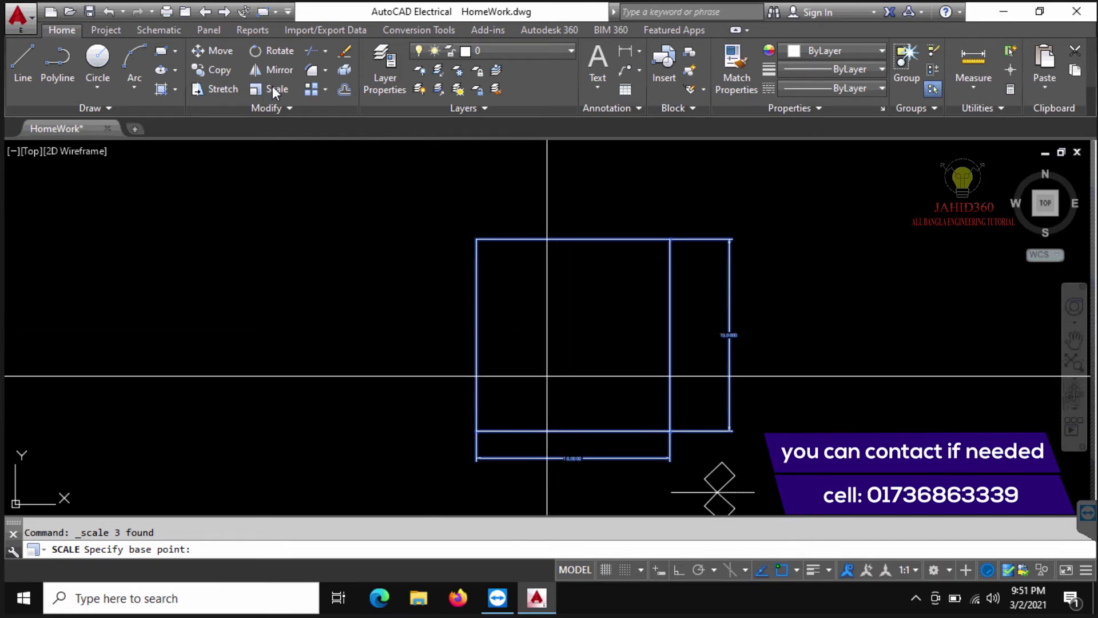
{"action": "left_click", "coordinate": [476, 430]}
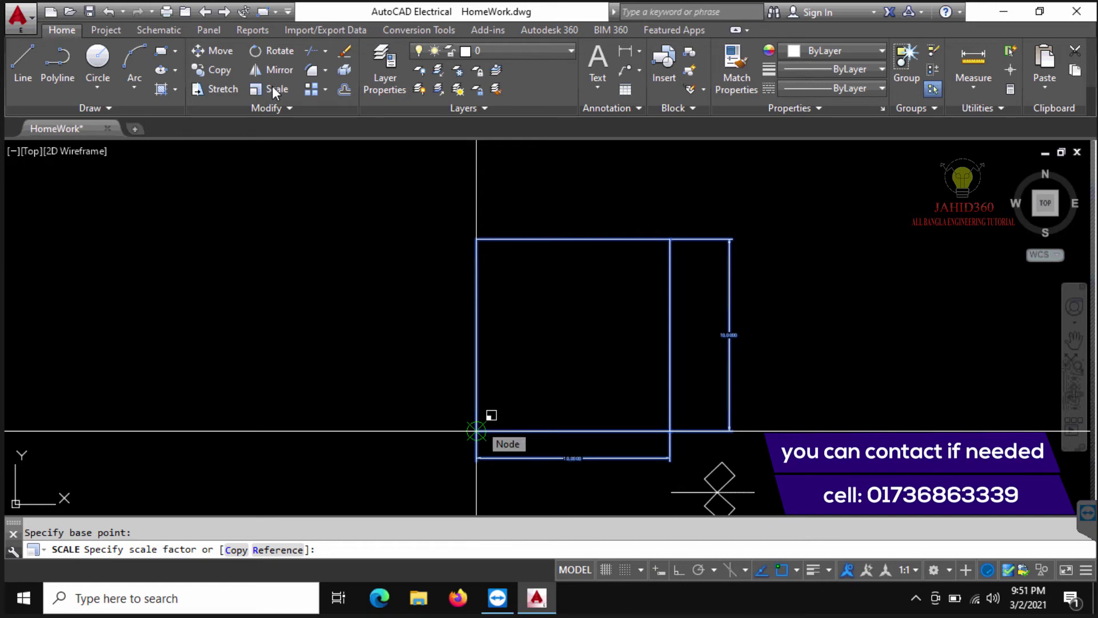
{"action": "type", "text": ".5"}
{"action": "key", "text": "Return"}
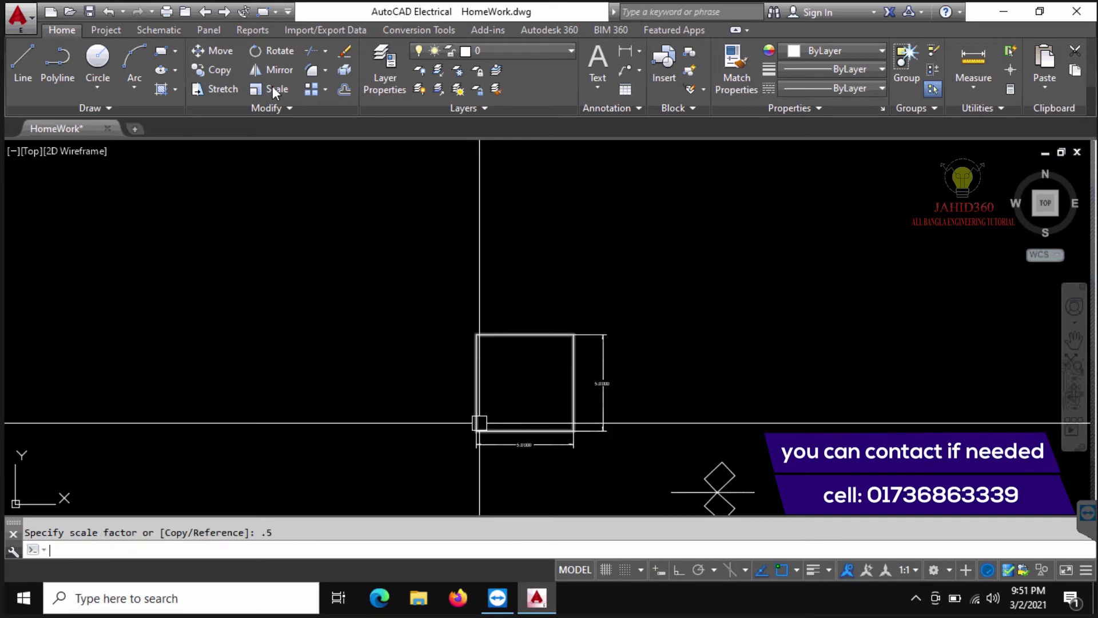
{"action": "scroll", "coordinate": [617, 376], "scroll_direction": "up", "scroll_amount": 2}
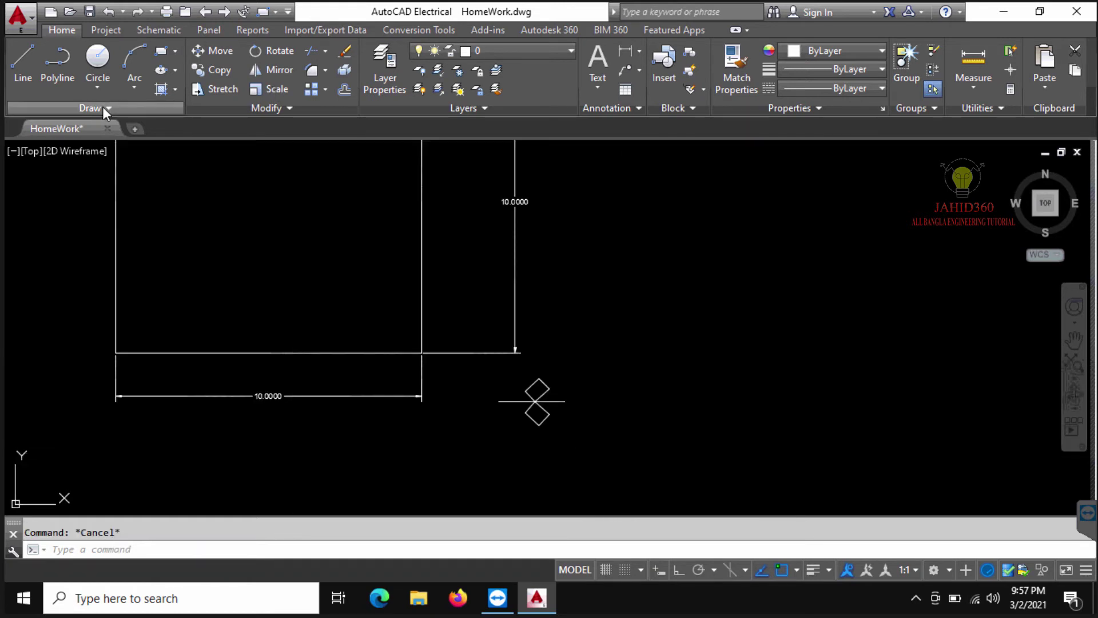
{"action": "left_click", "coordinate": [102, 106]}
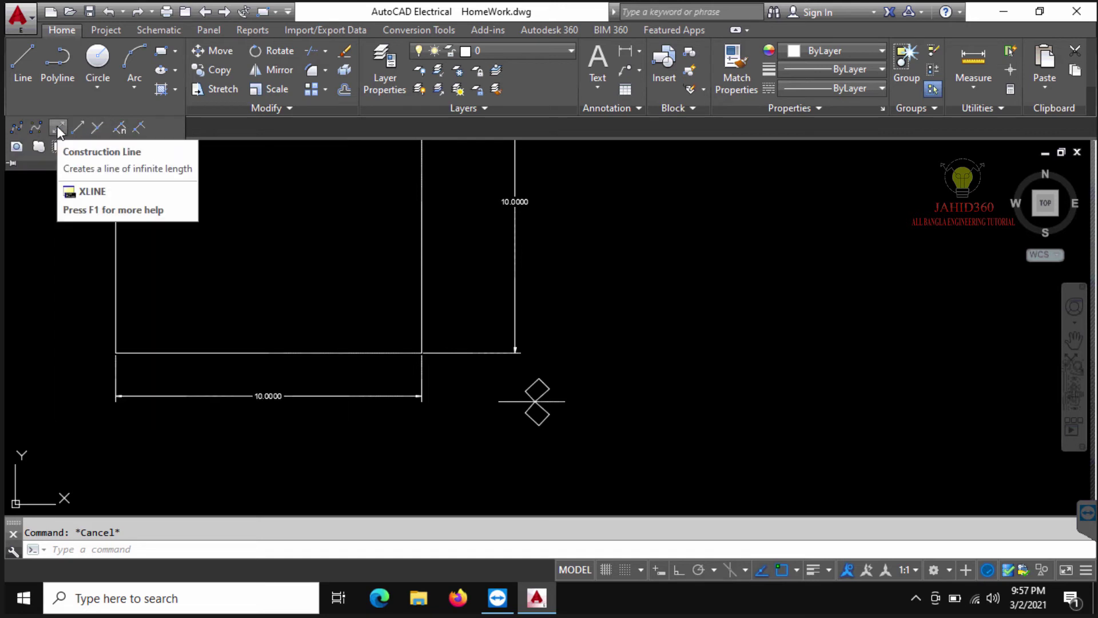
{"action": "mouse_move", "coordinate": [58, 128]}
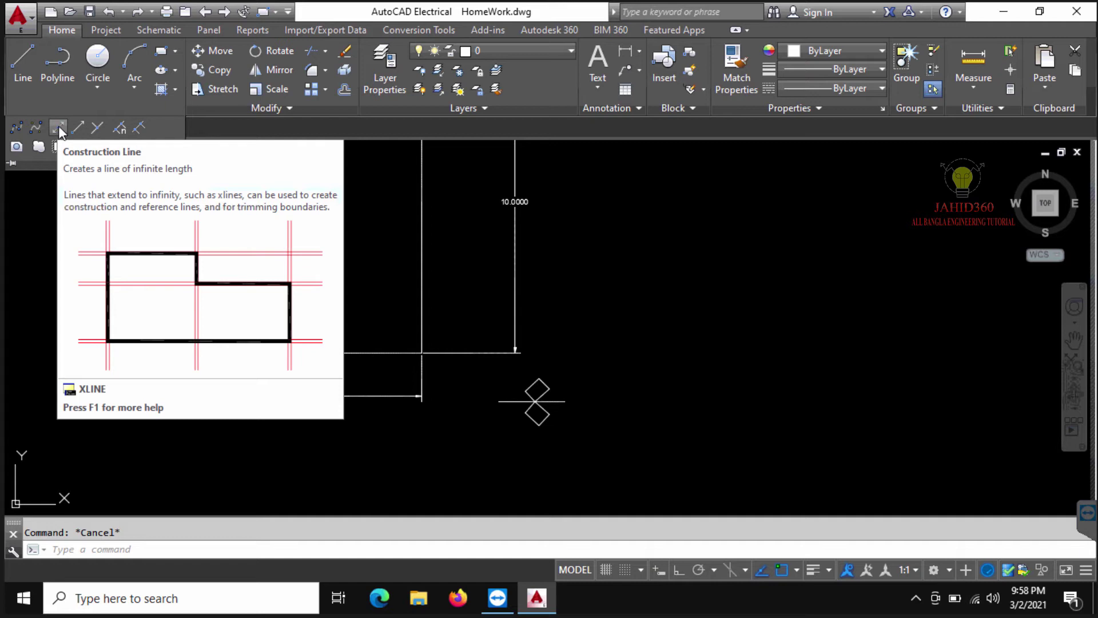
- Draw construction lines through a base point to the right of the square
{"action": "left_click", "coordinate": [60, 131]}
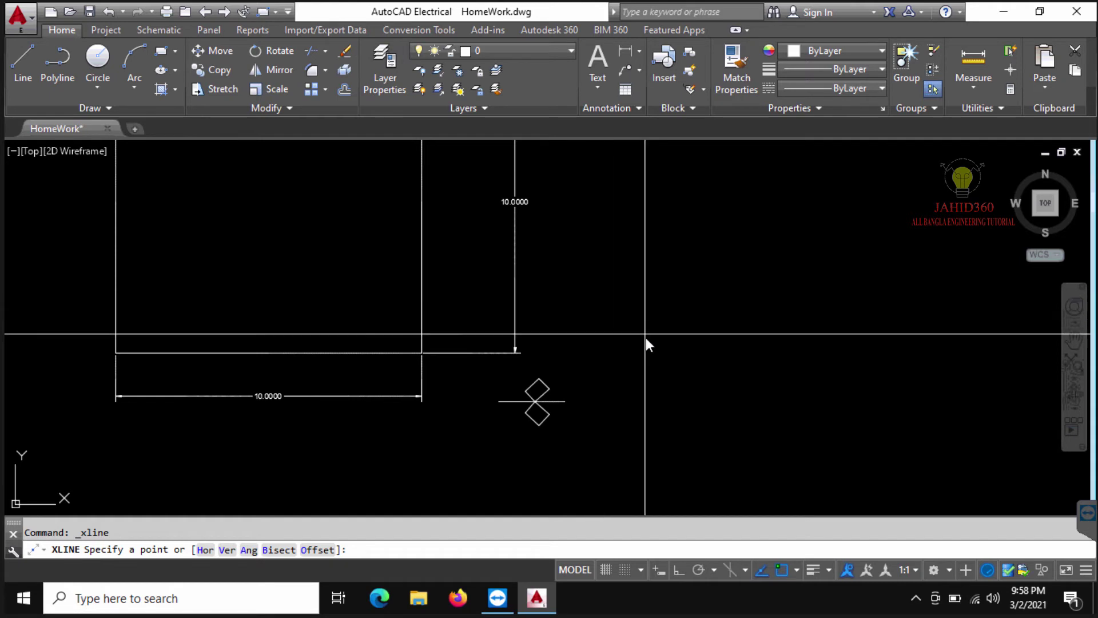
{"action": "left_click", "coordinate": [683, 365]}
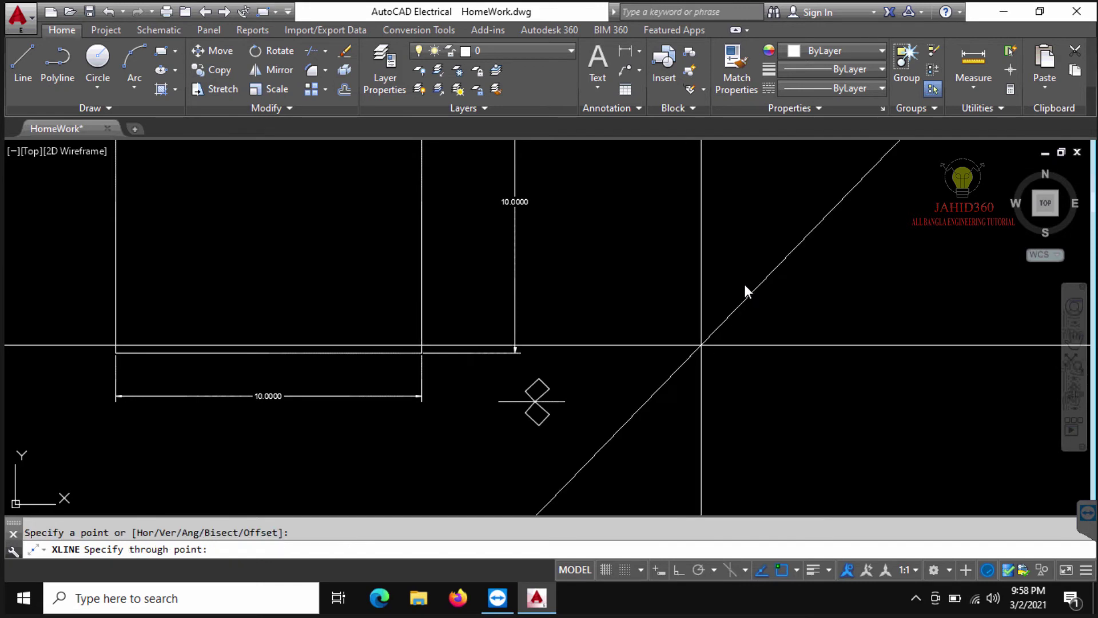
{"action": "scroll", "coordinate": [652, 246], "scroll_direction": "down", "scroll_amount": 2}
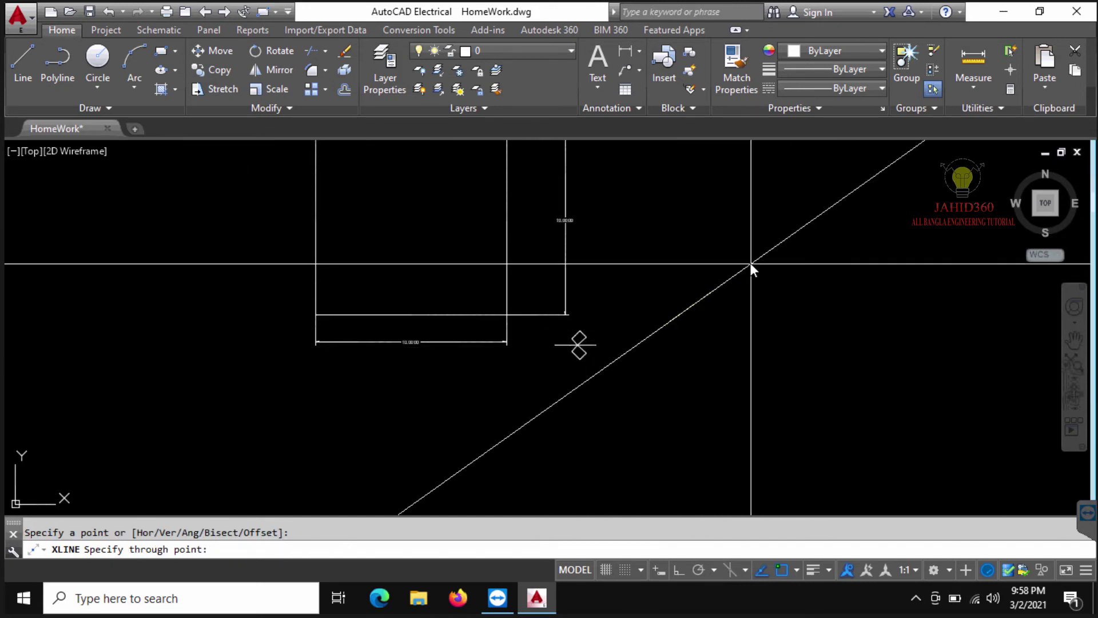
{"action": "scroll", "coordinate": [753, 265], "scroll_direction": "down", "scroll_amount": 3}
{"action": "scroll", "coordinate": [743, 275], "scroll_direction": "down", "scroll_amount": 5}
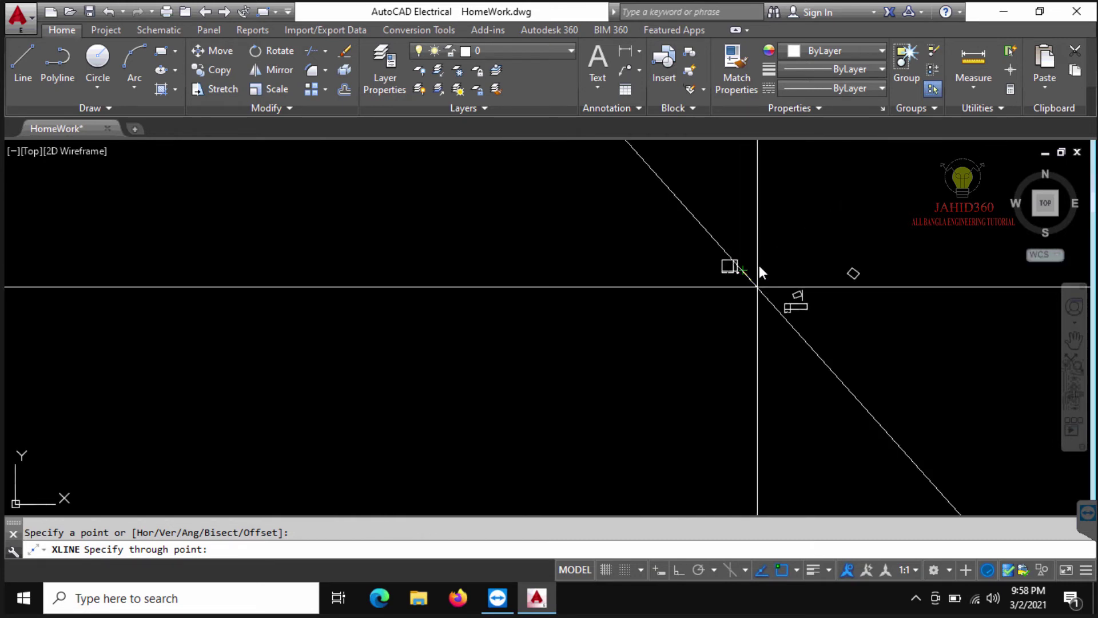
{"action": "scroll", "coordinate": [770, 264], "scroll_direction": "up", "scroll_amount": 4}
{"action": "scroll", "coordinate": [755, 261], "scroll_direction": "up", "scroll_amount": 4}
{"action": "scroll", "coordinate": [726, 249], "scroll_direction": "up", "scroll_amount": 2}
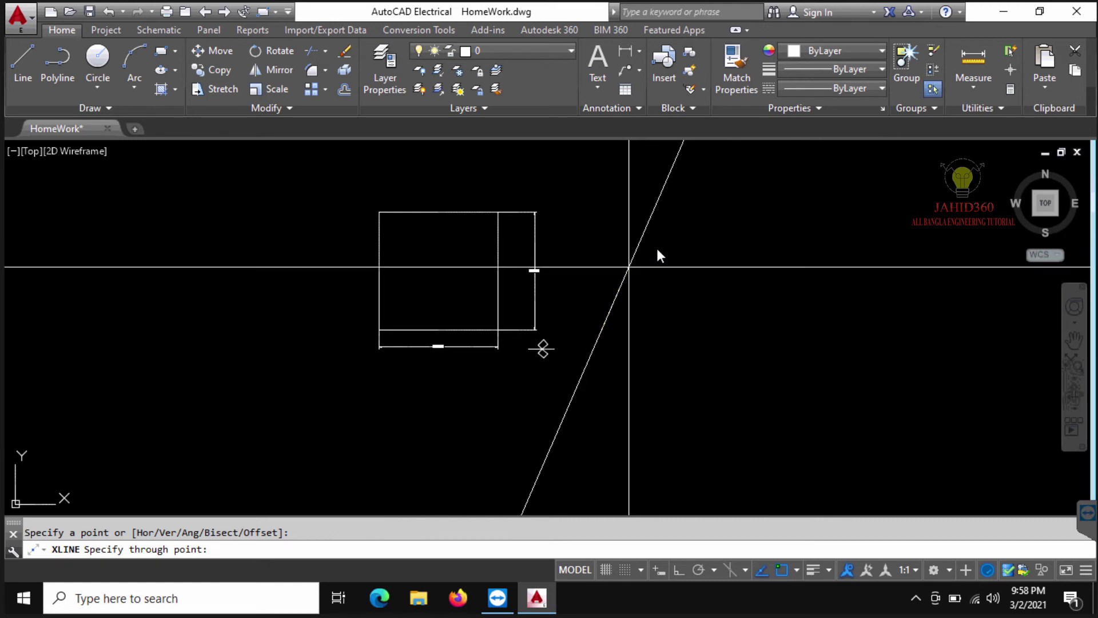
{"action": "left_click", "coordinate": [713, 219]}
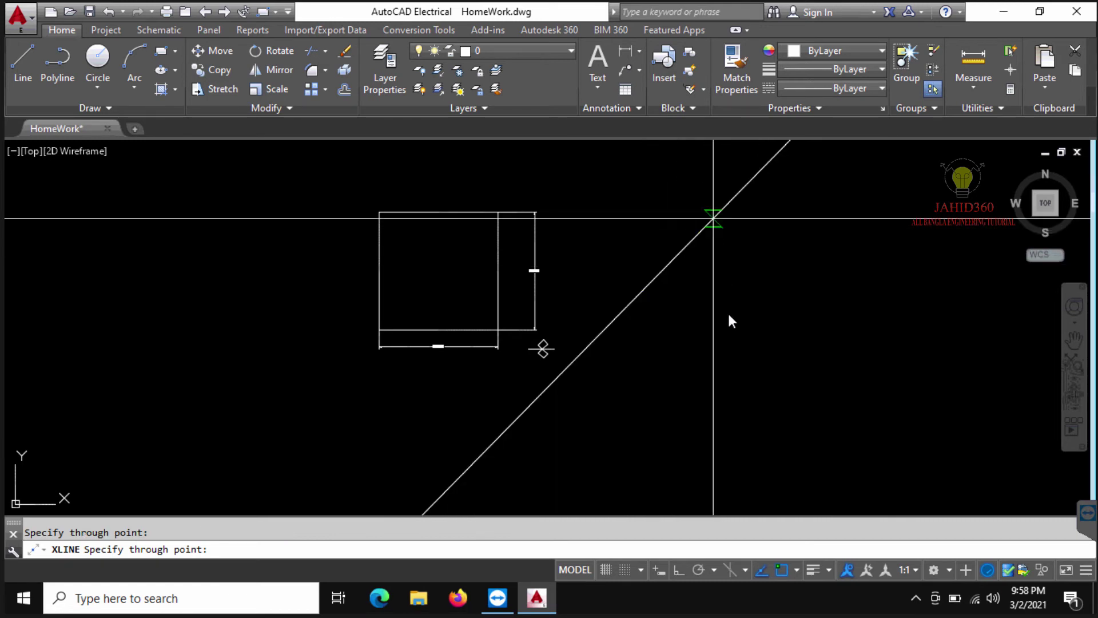
{"action": "key", "text": "Return"}
- Pin the Draw slide-out and add construction lines pivoting through a second point
{"action": "left_click", "coordinate": [104, 107]}
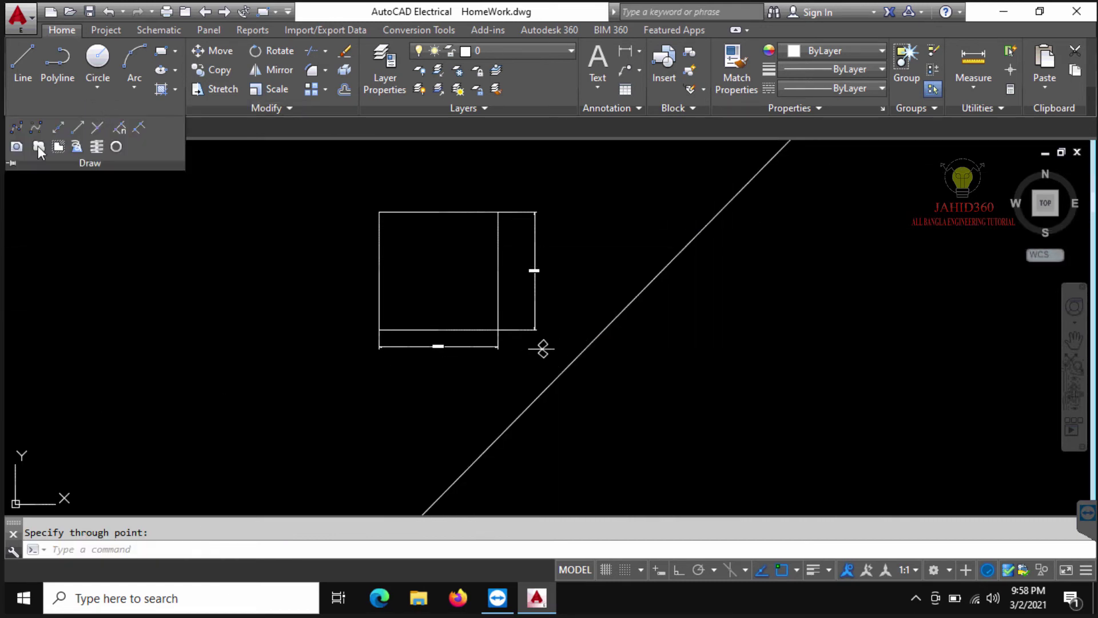
{"action": "left_click", "coordinate": [10, 162]}
{"action": "left_click", "coordinate": [57, 127]}
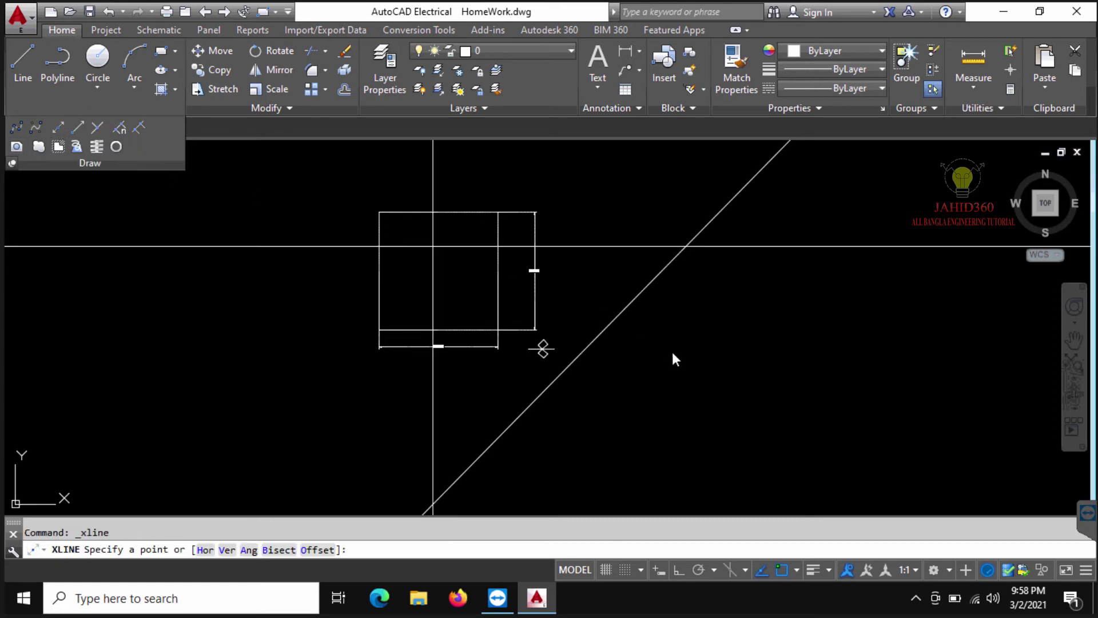
{"action": "left_click", "coordinate": [725, 394]}
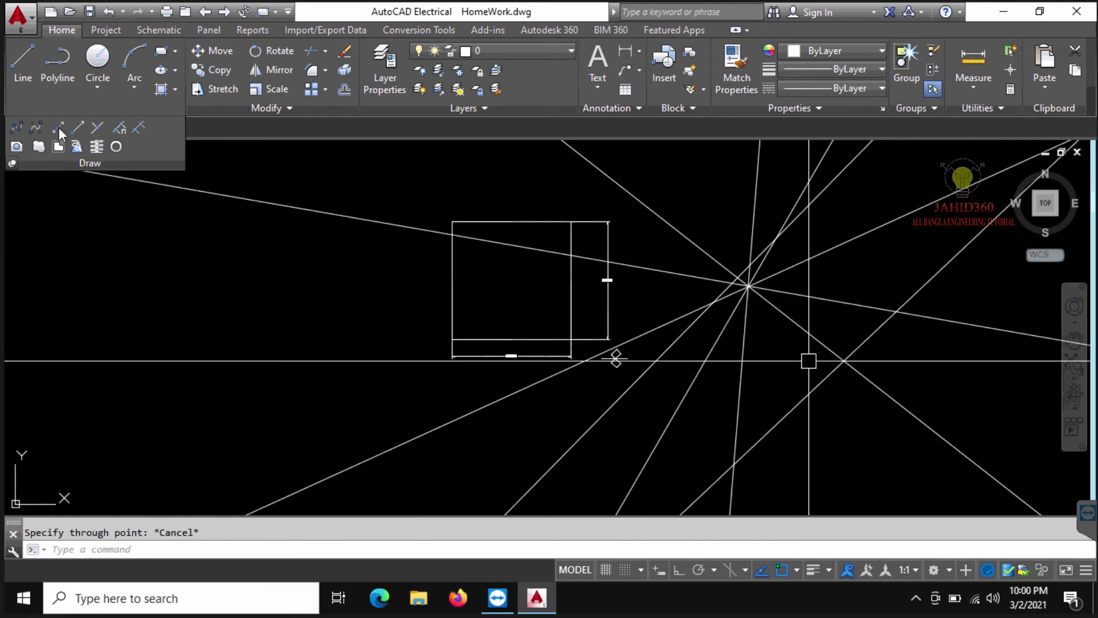
{"action": "left_click", "coordinate": [59, 131]}
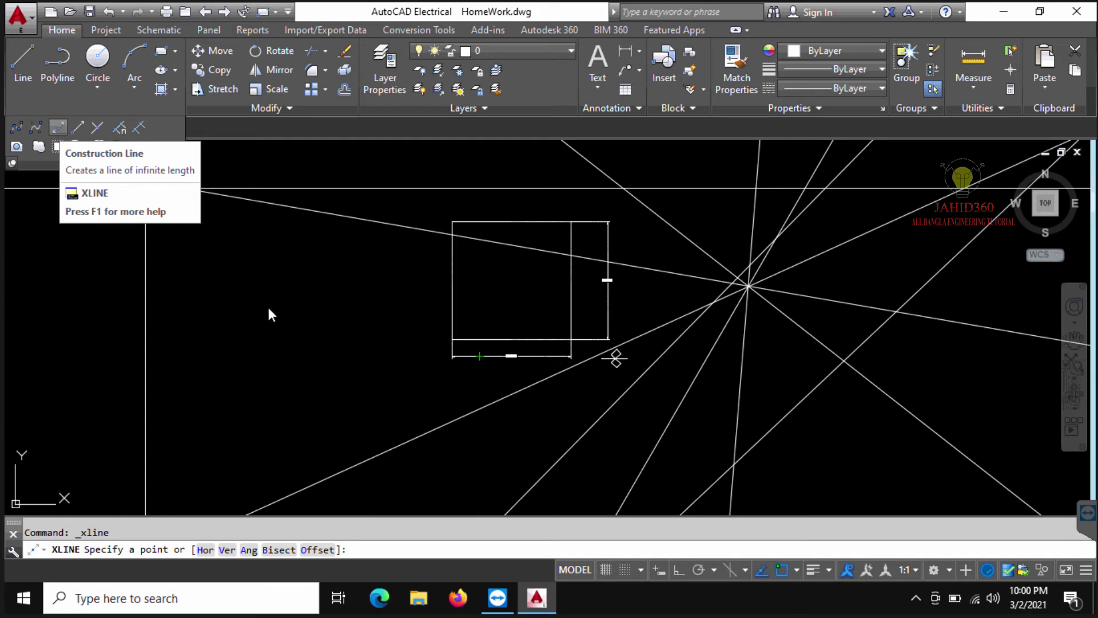
- Place ten horizontal construction lines stacked from top to bottom of the drawing
{"action": "type", "text": "h"}
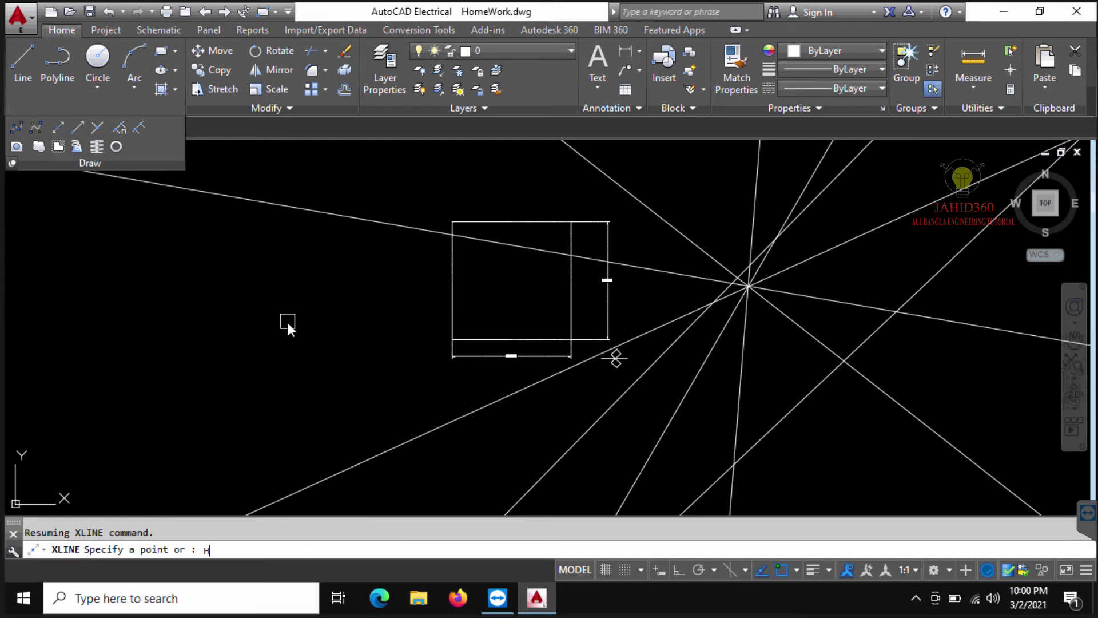
{"action": "key", "text": "Return"}
{"action": "left_click", "coordinate": [287, 367]}
{"action": "left_click", "coordinate": [285, 344]}
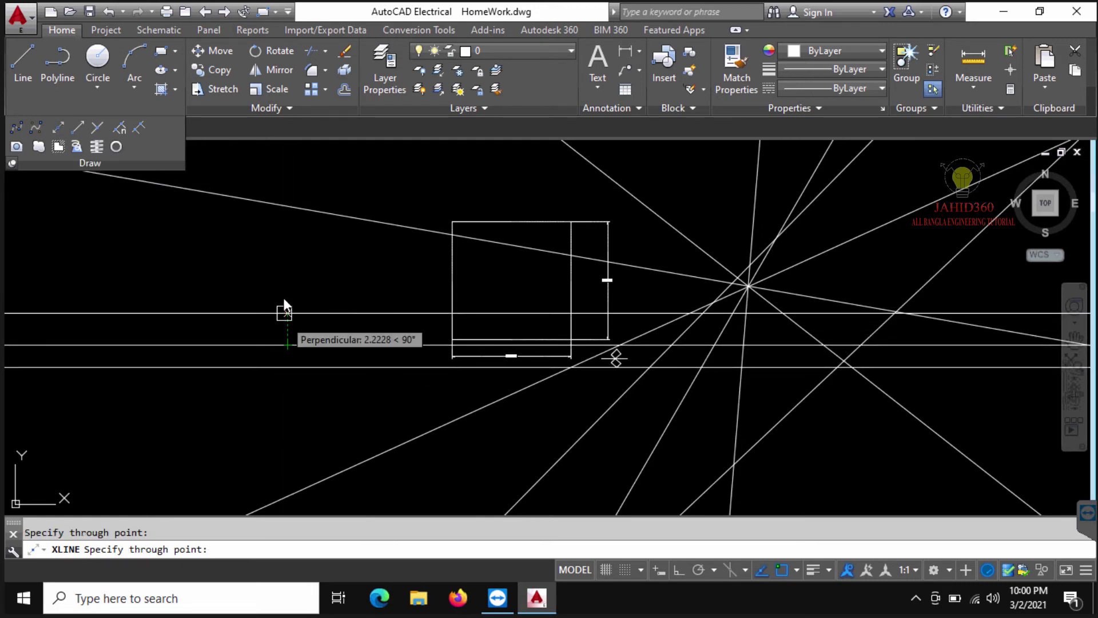
{"action": "left_click", "coordinate": [283, 310]}
{"action": "left_click", "coordinate": [281, 297]}
{"action": "left_click", "coordinate": [283, 251]}
{"action": "left_click", "coordinate": [284, 232]}
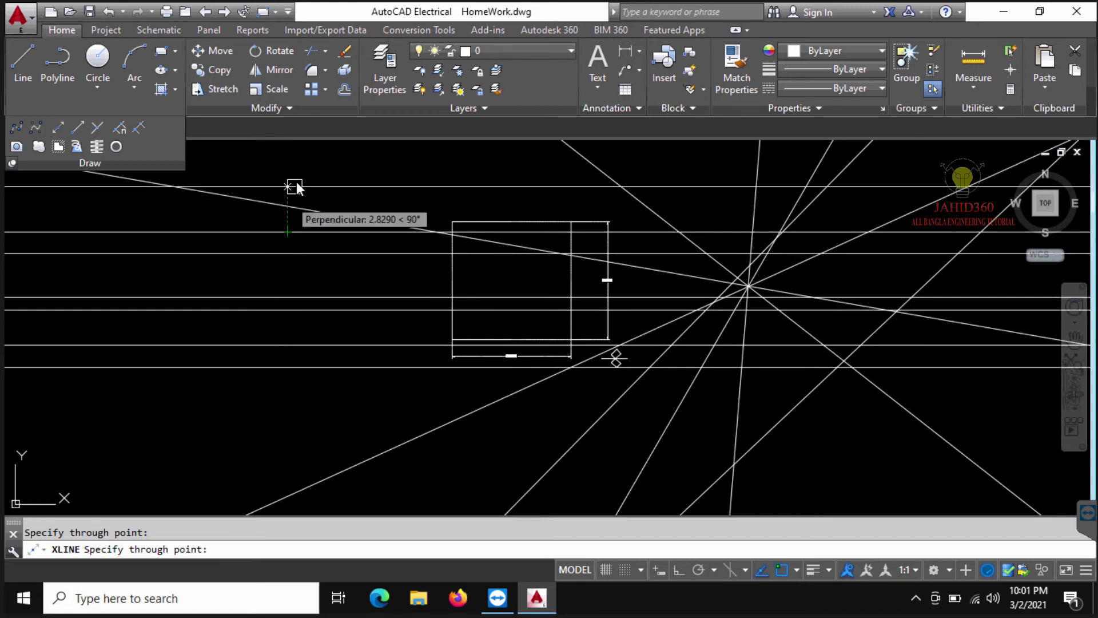
{"action": "left_click", "coordinate": [296, 182]}
{"action": "left_click", "coordinate": [293, 275]}
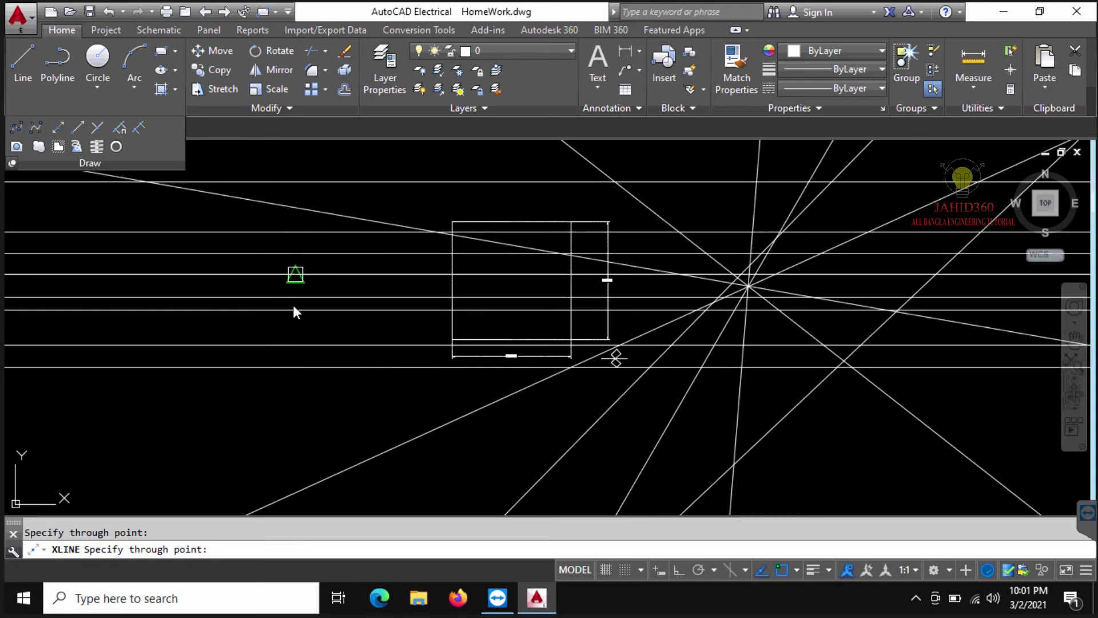
{"action": "left_click", "coordinate": [278, 382]}
{"action": "left_click", "coordinate": [271, 424]}
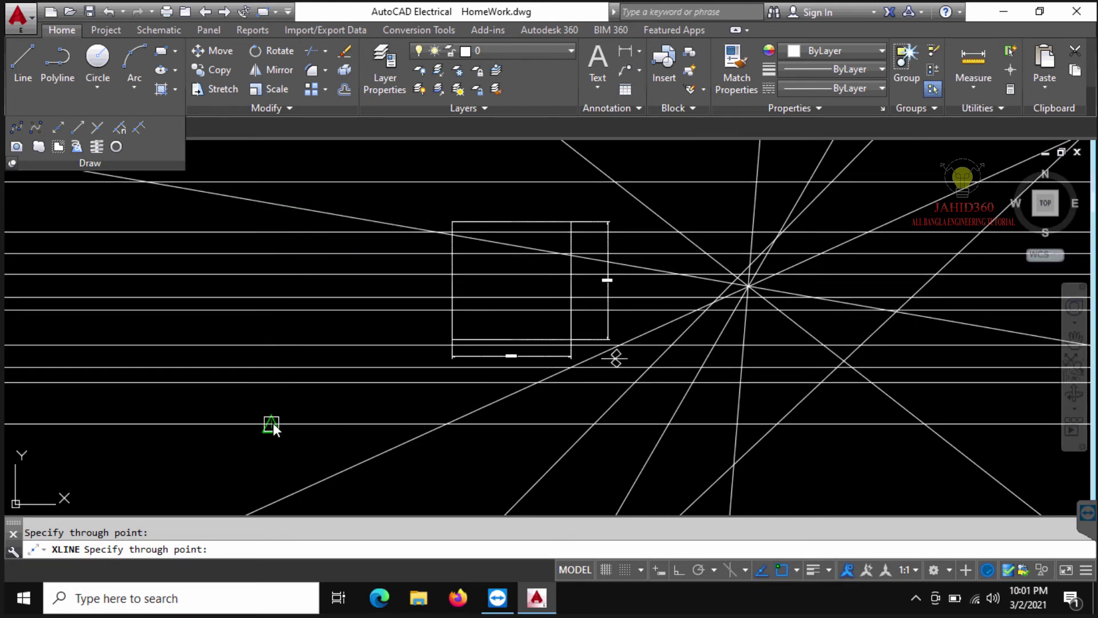
- Add a vertical construction line to the left of the square
{"action": "left_click", "coordinate": [57, 127]}
{"action": "type", "text": "v"}
{"action": "key", "text": "Return"}
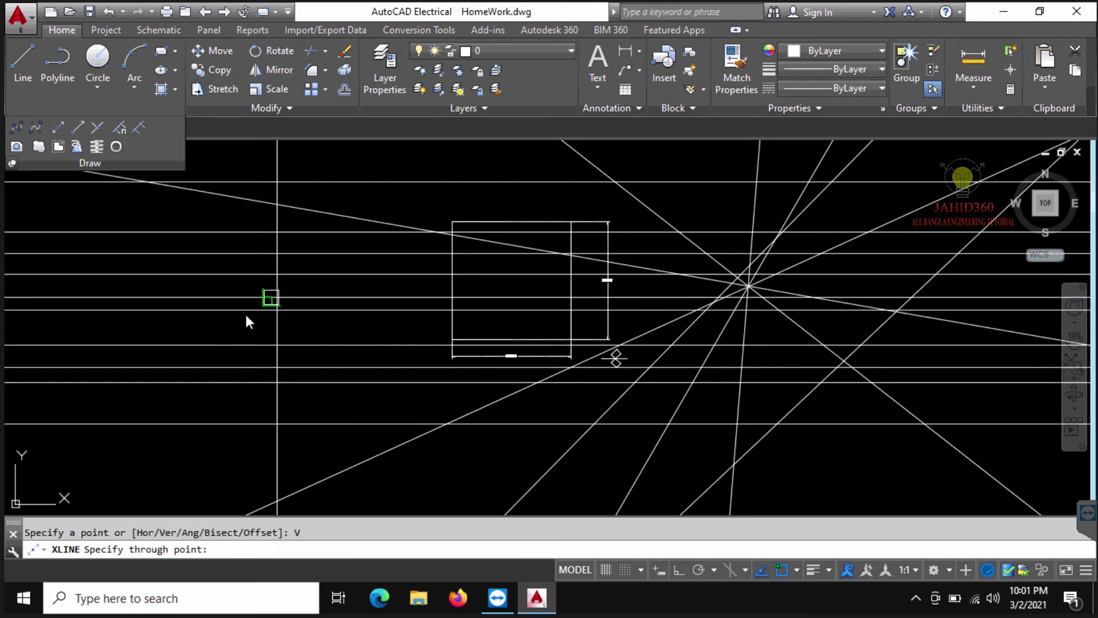
{"action": "left_click", "coordinate": [242, 318]}
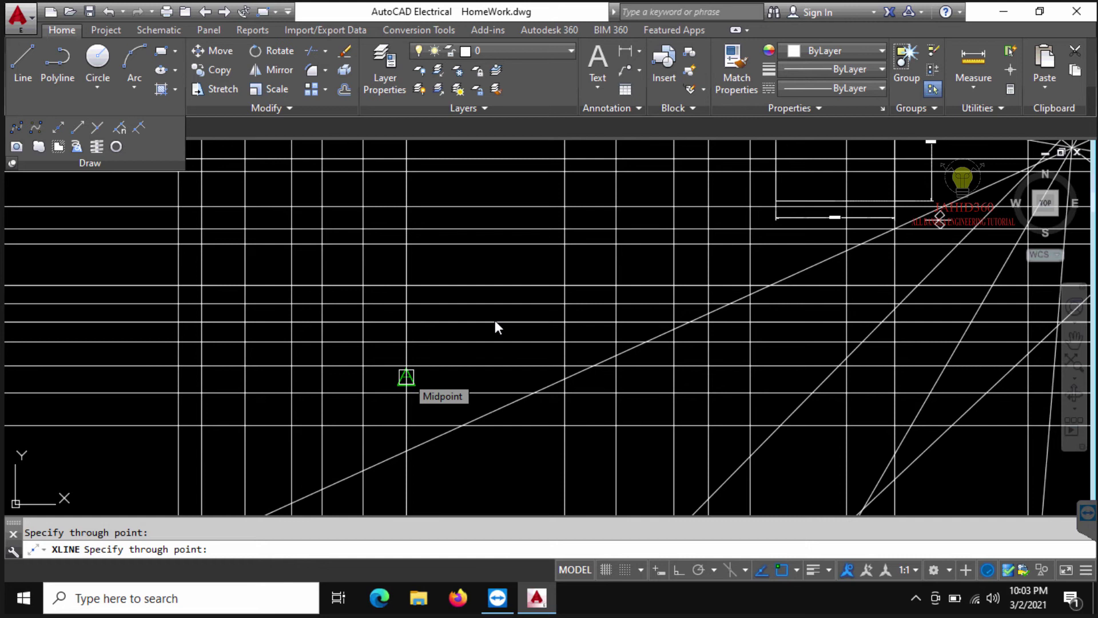
{"action": "key", "text": "Return"}
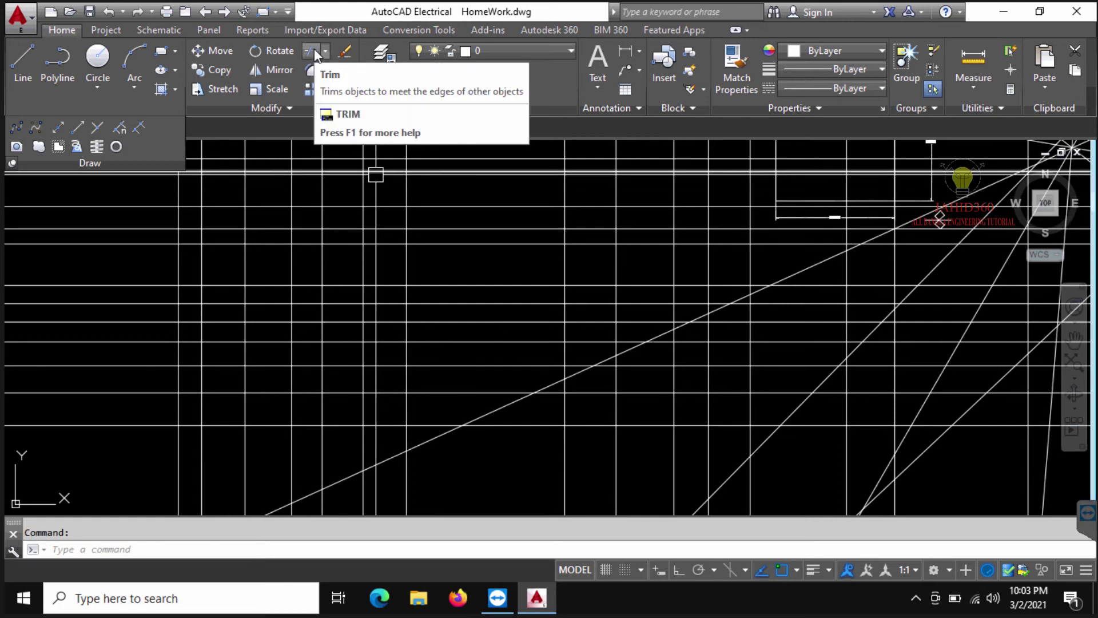
{"action": "mouse_move", "coordinate": [315, 50]}
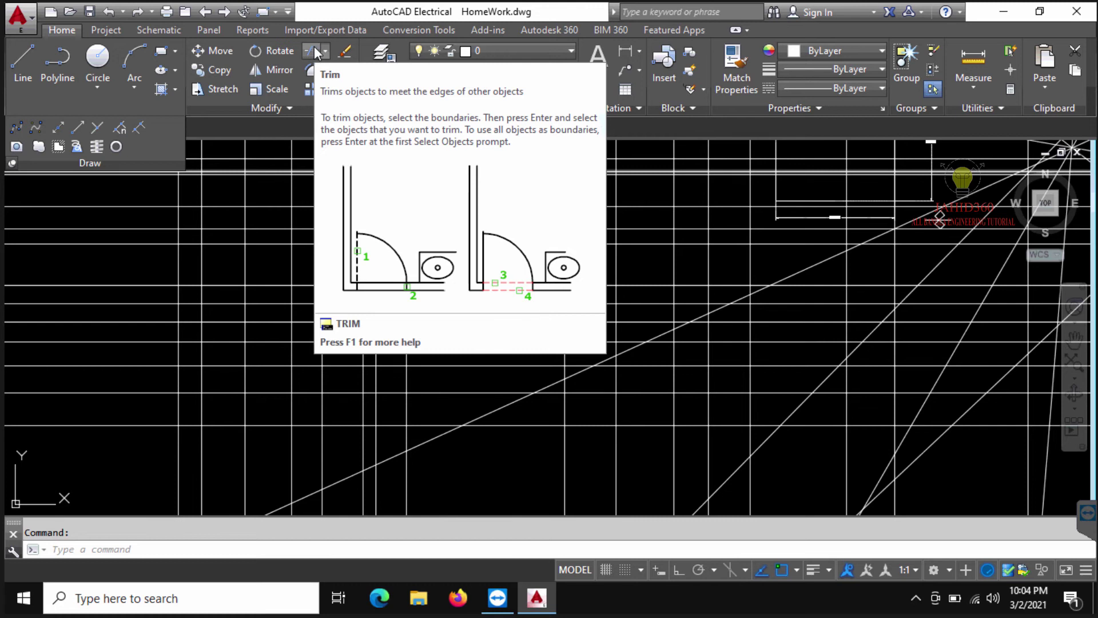
- Trim grid segments against all lines to clear a large empty opening
{"action": "left_click", "coordinate": [312, 51]}
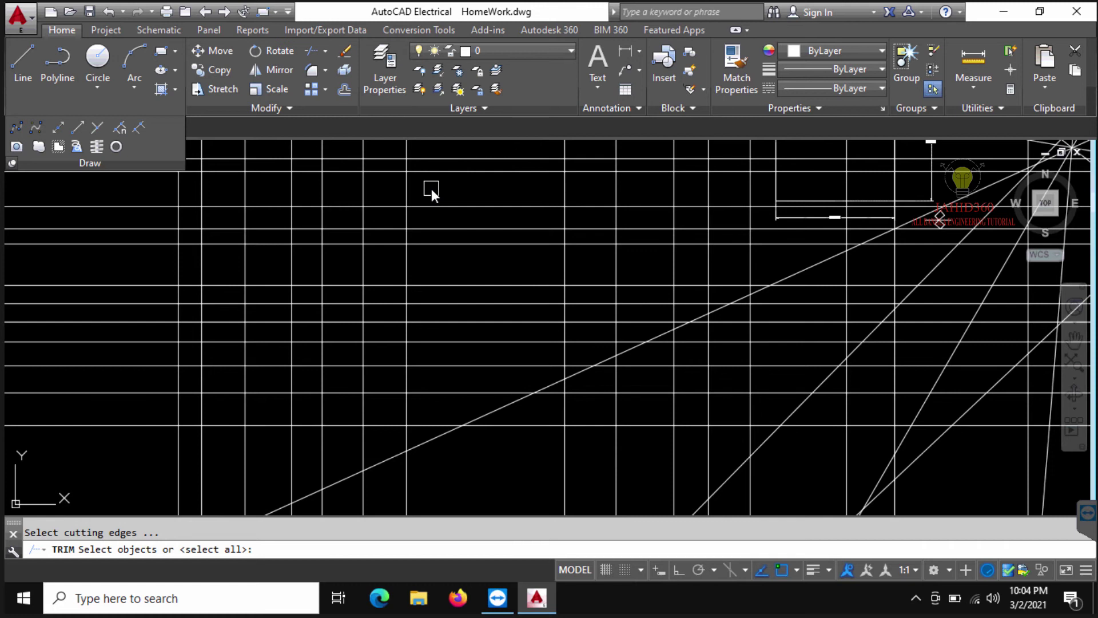
{"action": "key", "text": "Return"}
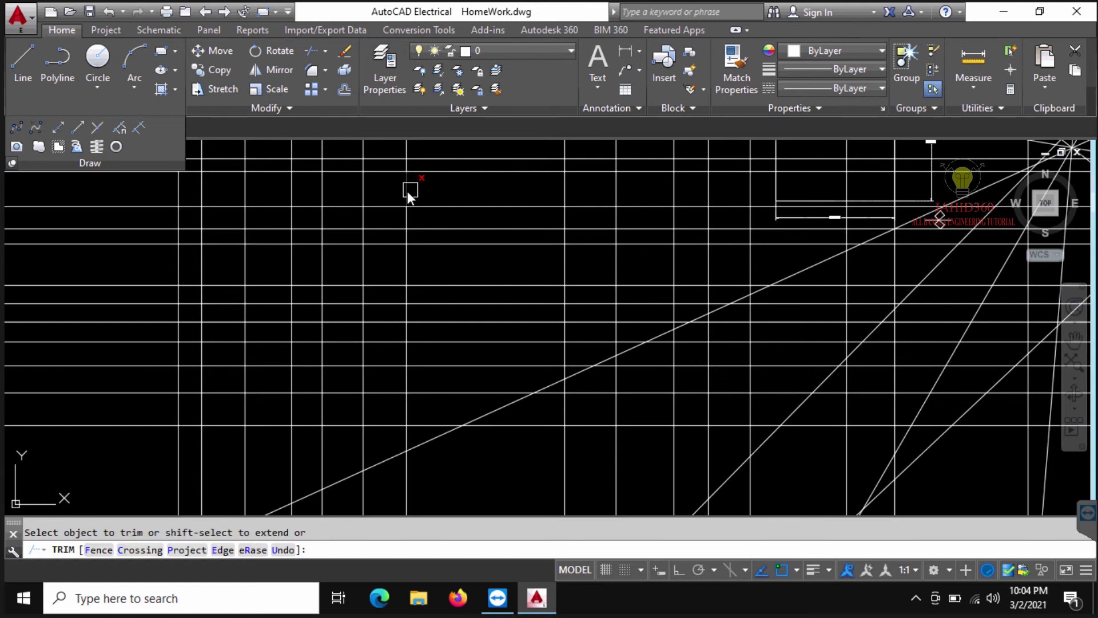
{"action": "scroll", "coordinate": [407, 207], "scroll_direction": "up", "scroll_amount": 3}
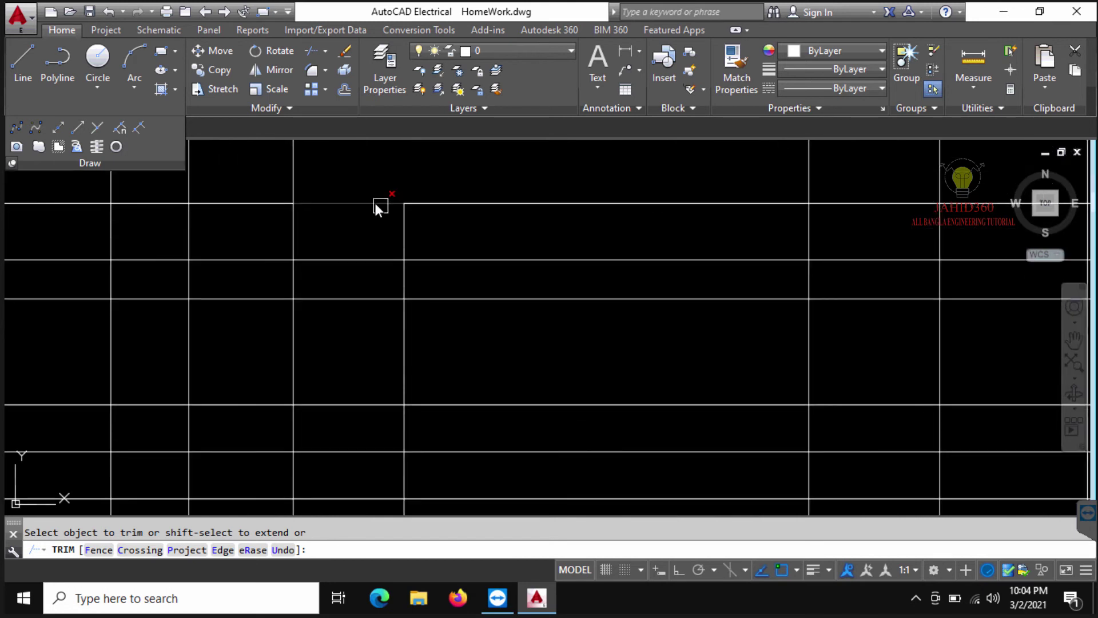
{"action": "left_click", "coordinate": [375, 203]}
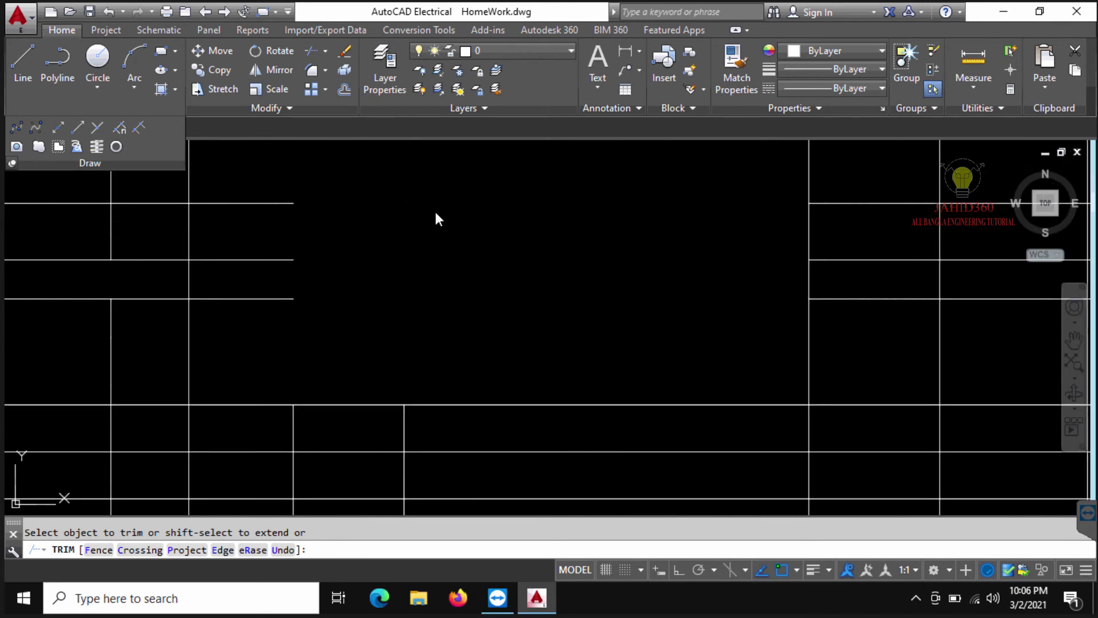
{"action": "key", "text": "Escape"}
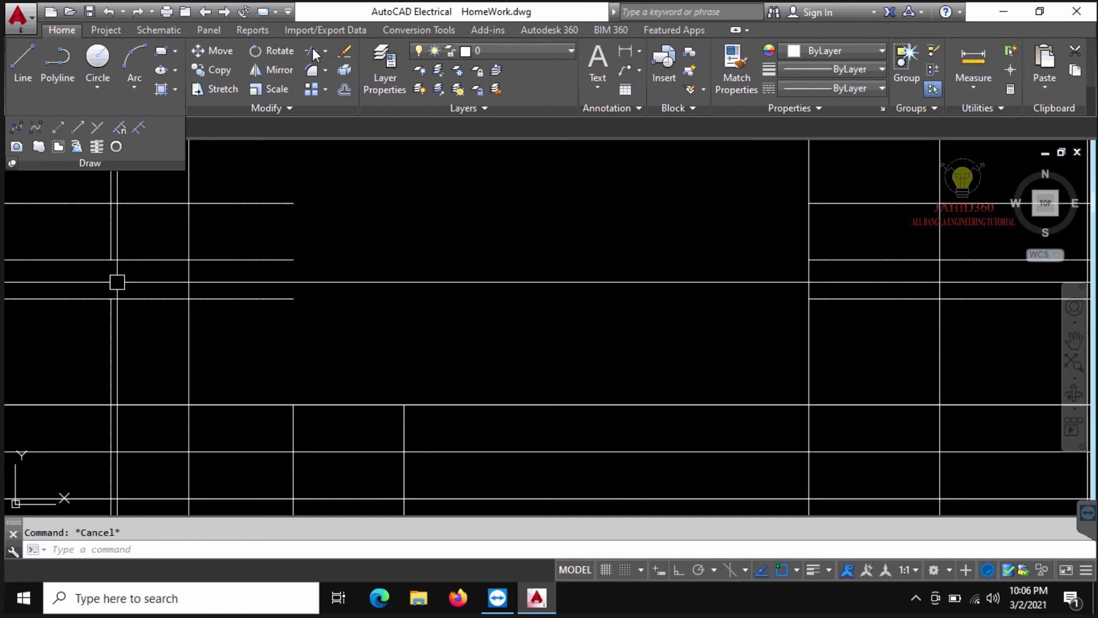
{"action": "left_click", "coordinate": [312, 49]}
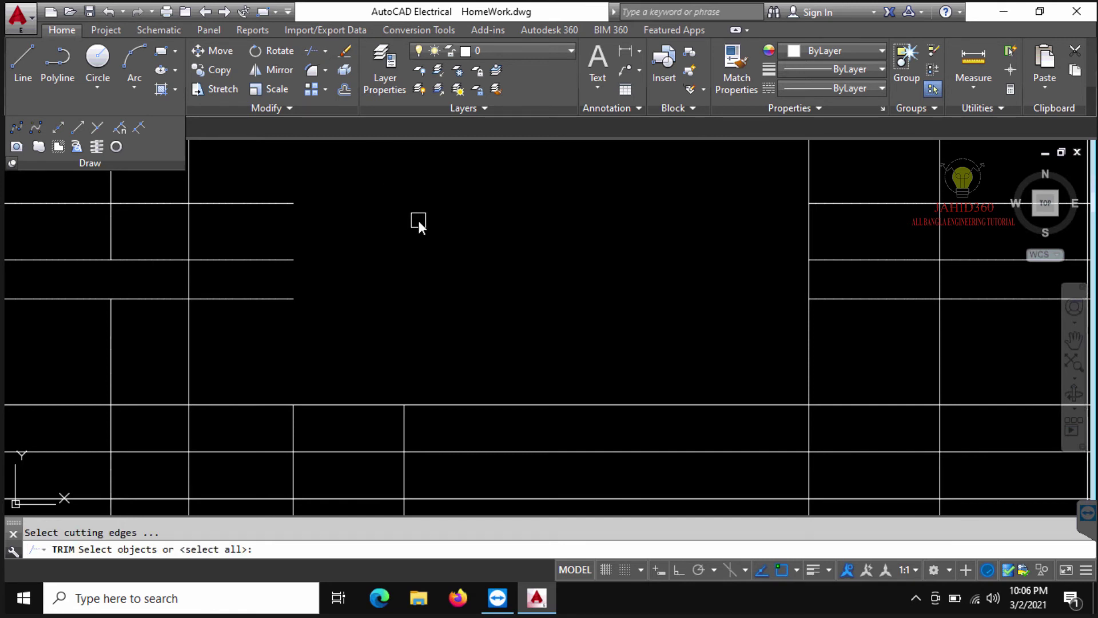
{"action": "key", "text": "Return"}
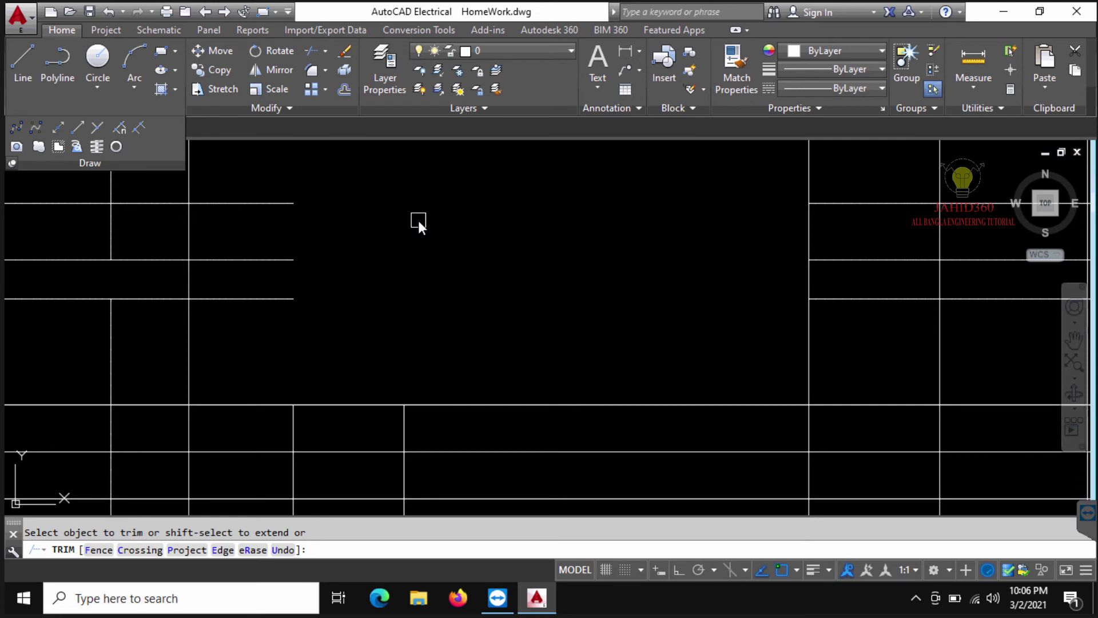
- Trim away one vertical and two horizontal grid segments on the left and centre
{"action": "left_click", "coordinate": [182, 212]}
{"action": "left_click", "coordinate": [168, 201]}
{"action": "middle_click_drag", "start_coordinate": [198, 271], "coordinate": [289, 332]}
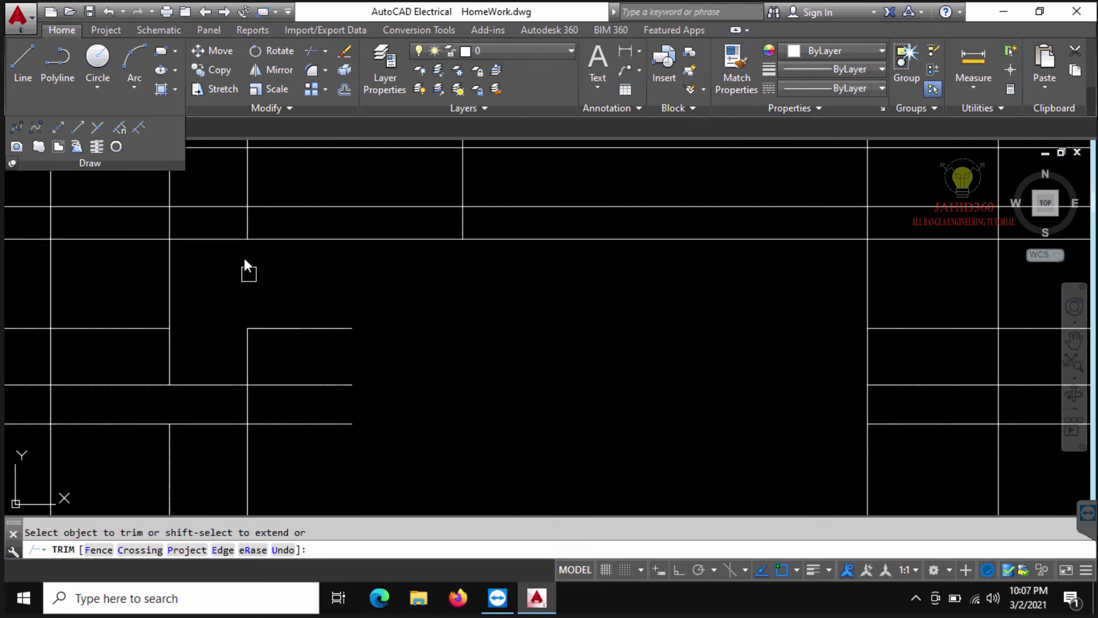
{"action": "left_click", "coordinate": [215, 239]}
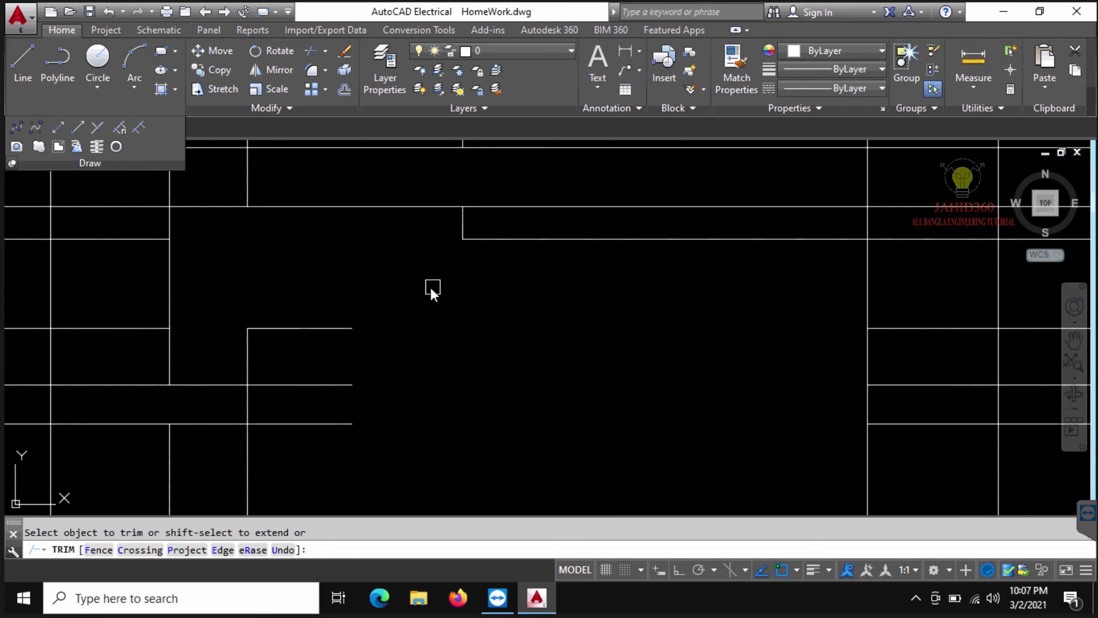
{"action": "key", "text": "Escape"}
{"action": "left_click", "coordinate": [307, 327]}
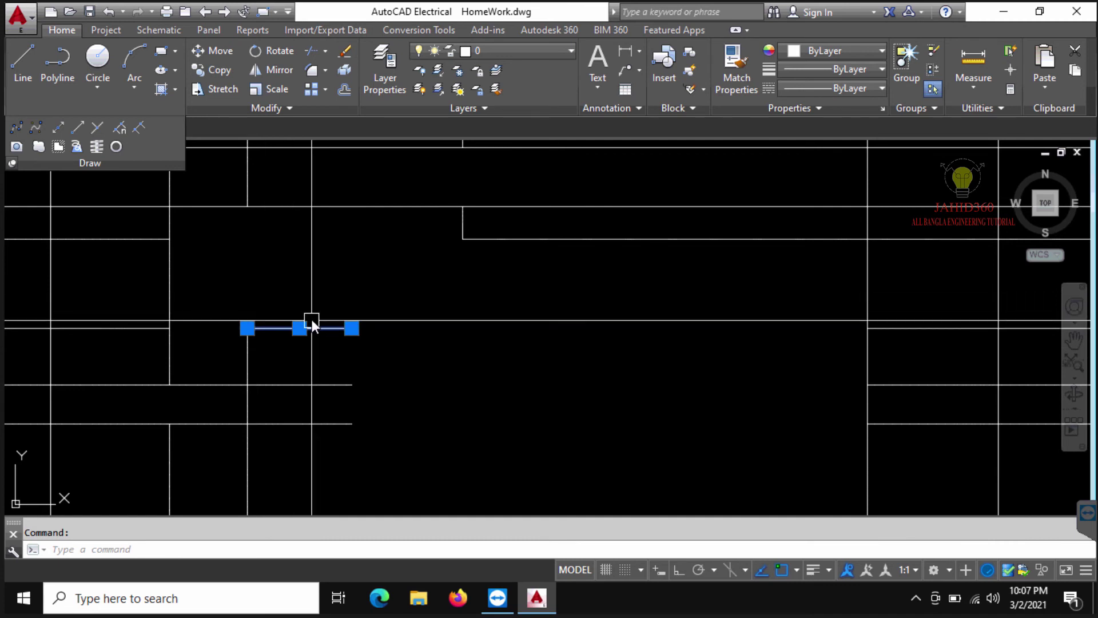
{"action": "key", "text": "Escape"}
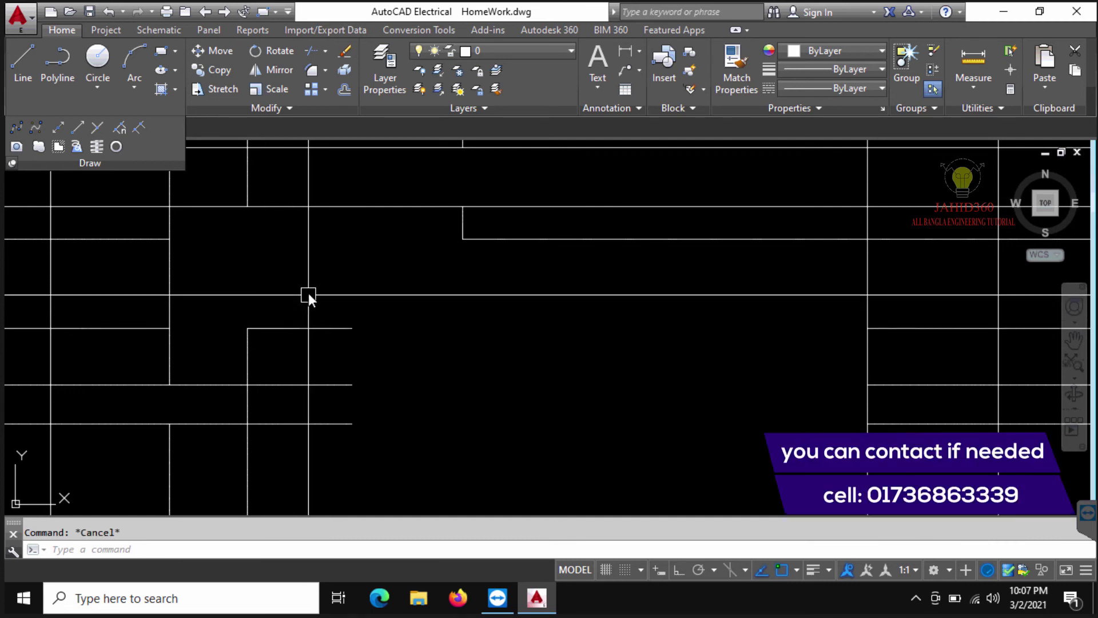
- Draw a short diagonal door-leaf line with the L command
{"action": "type", "text": "l"}
{"action": "key", "text": "Return"}
{"action": "left_click", "coordinate": [308, 292]}
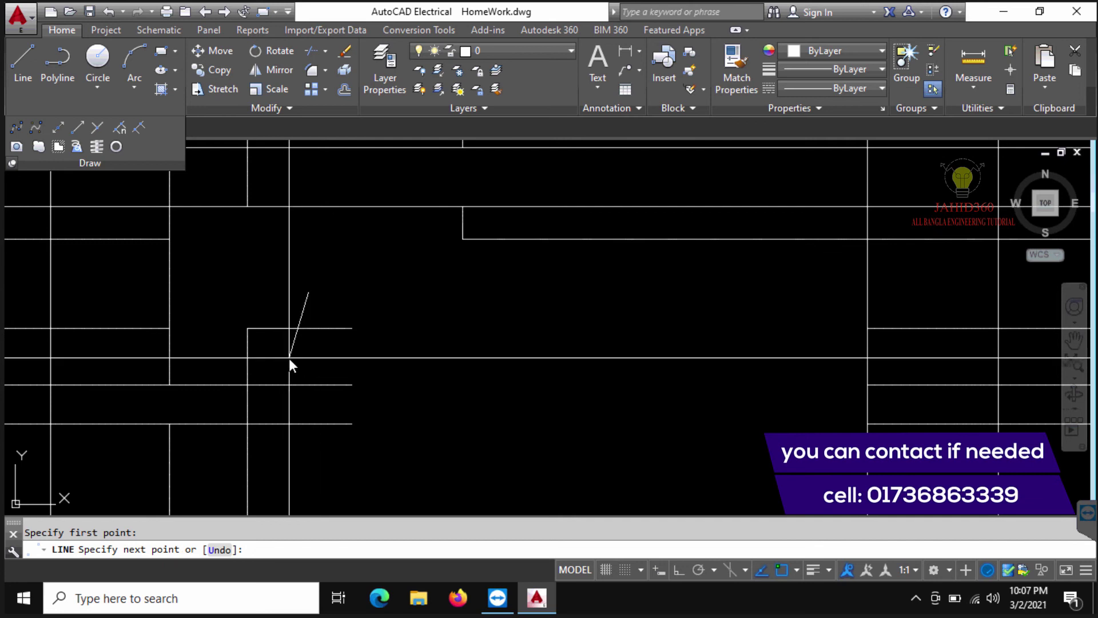
{"action": "left_click", "coordinate": [289, 359]}
{"action": "key", "text": "Return"}
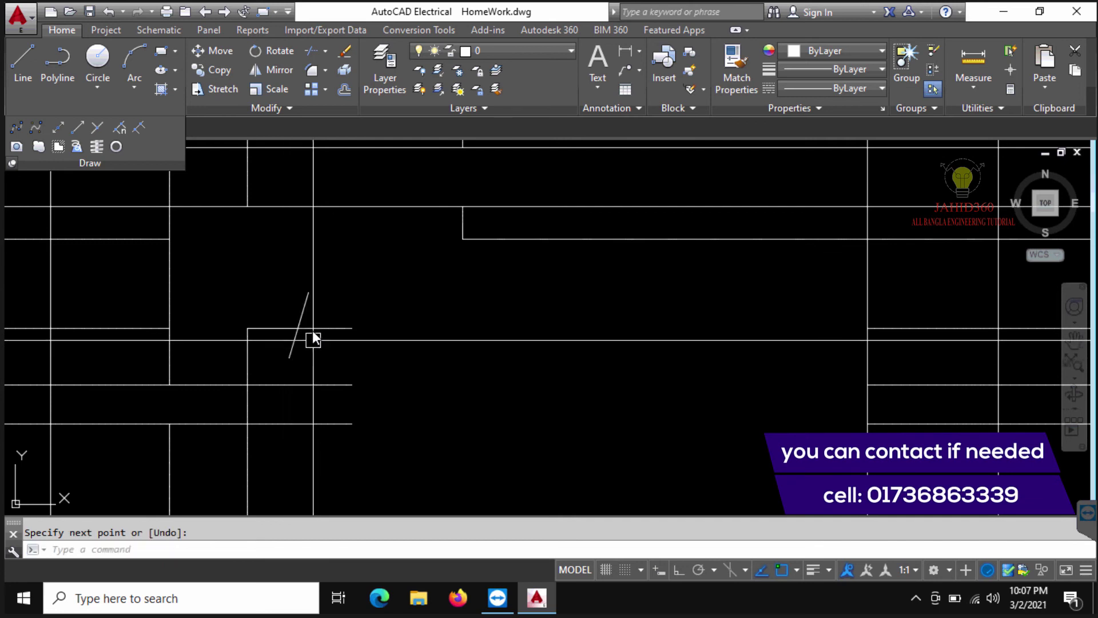
{"action": "left_click", "coordinate": [311, 329]}
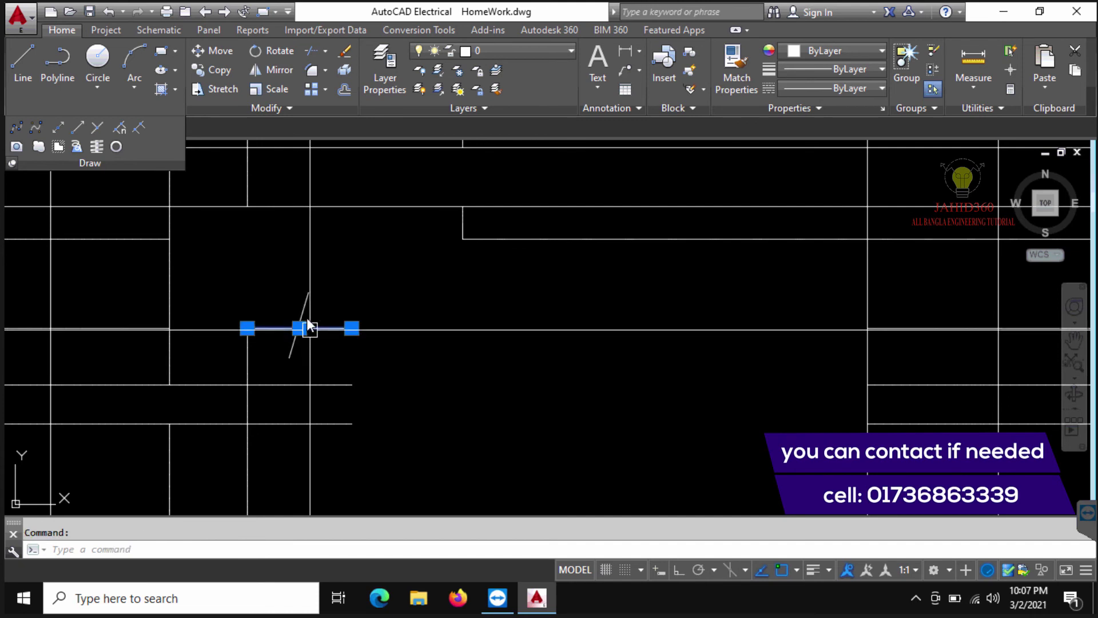
{"action": "key", "text": "Escape"}
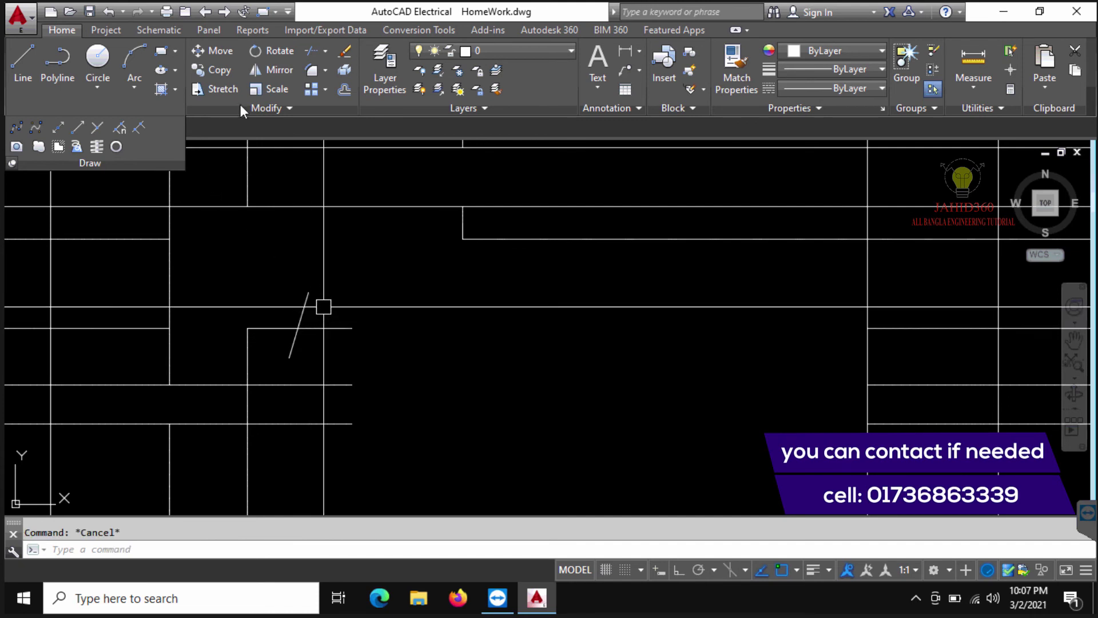
- Trim the surplus horizontal and vertical segments around the diagonal into a door opening
{"action": "left_click", "coordinate": [309, 51]}
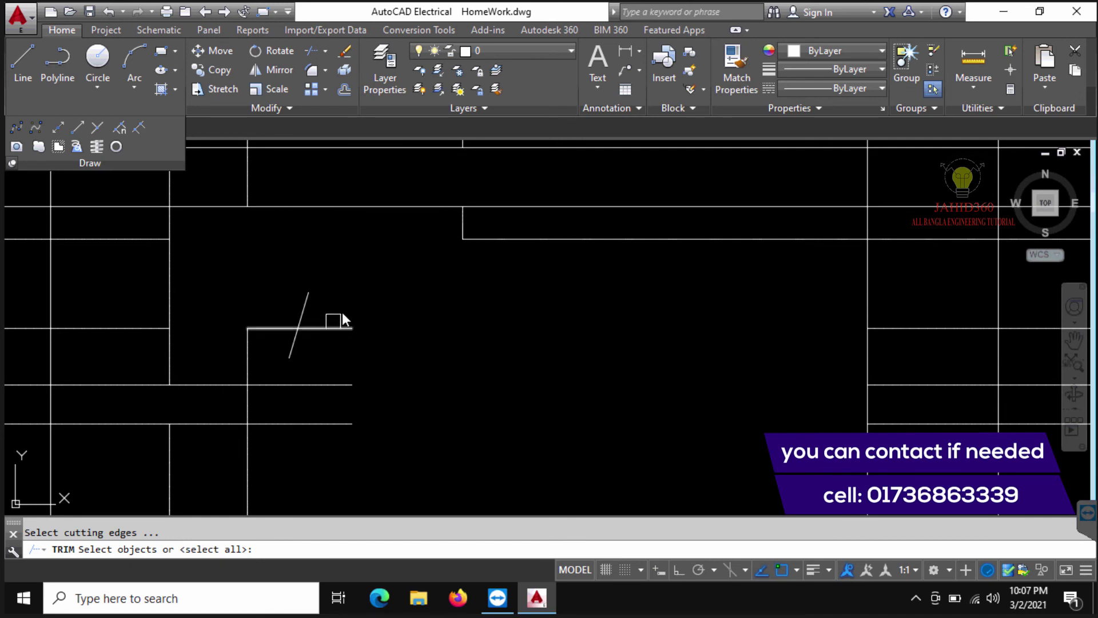
{"action": "key", "text": "Return"}
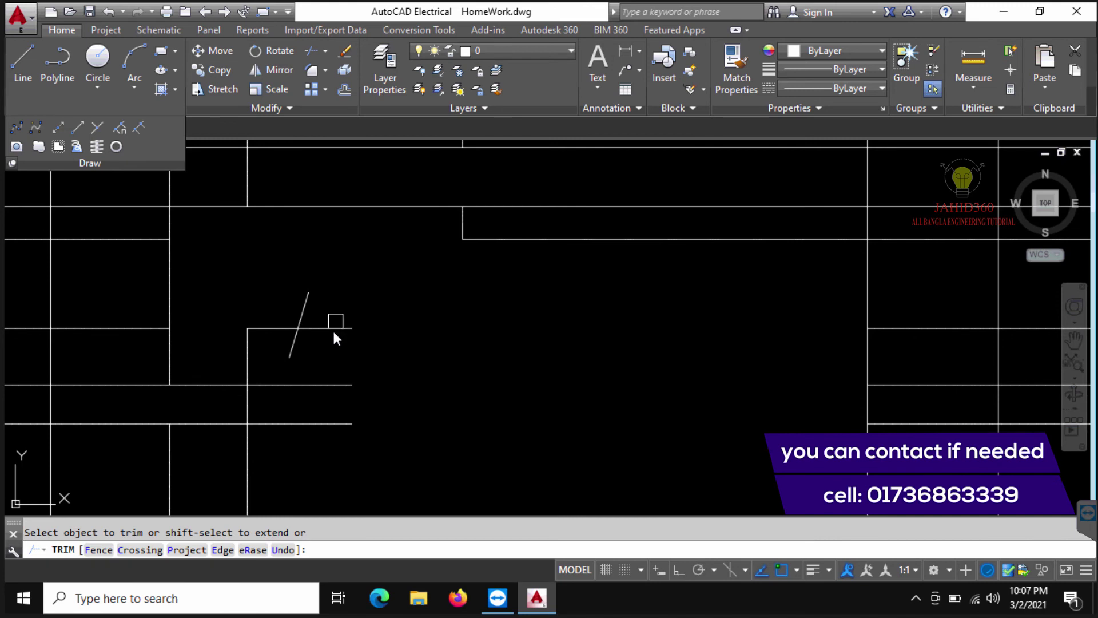
{"action": "left_click", "coordinate": [331, 328]}
{"action": "left_click", "coordinate": [232, 384]}
{"action": "left_click", "coordinate": [246, 348]}
{"action": "left_click", "coordinate": [242, 403]}
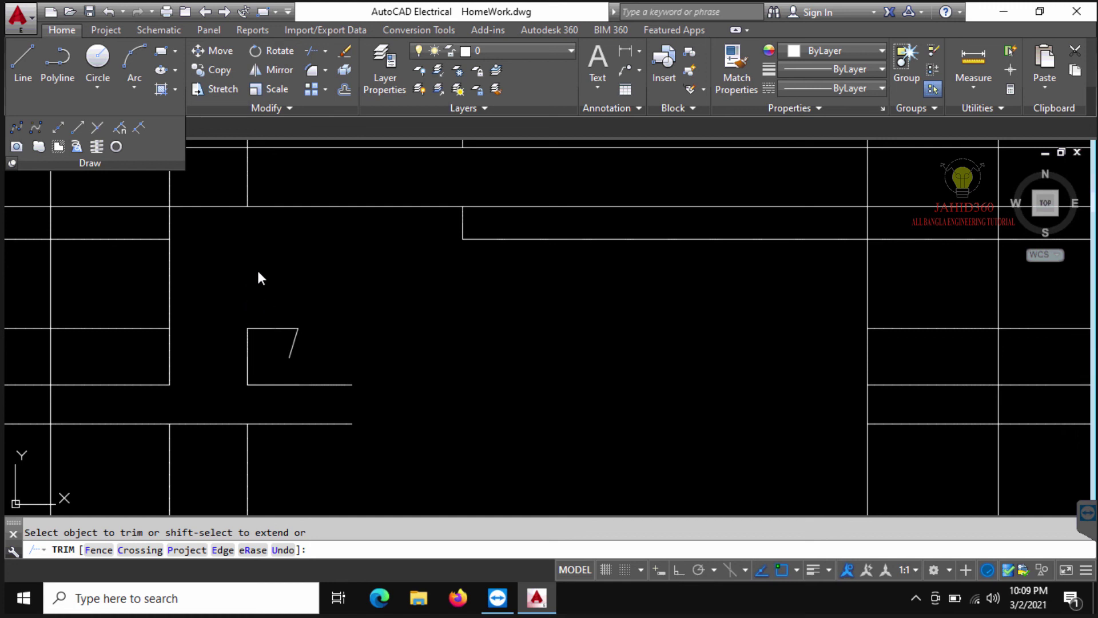
- Draw a polyline with a vertical leg, a horizontal top edge and a diagonal end
{"action": "key", "text": "Escape"}
{"action": "left_click", "coordinate": [59, 67]}
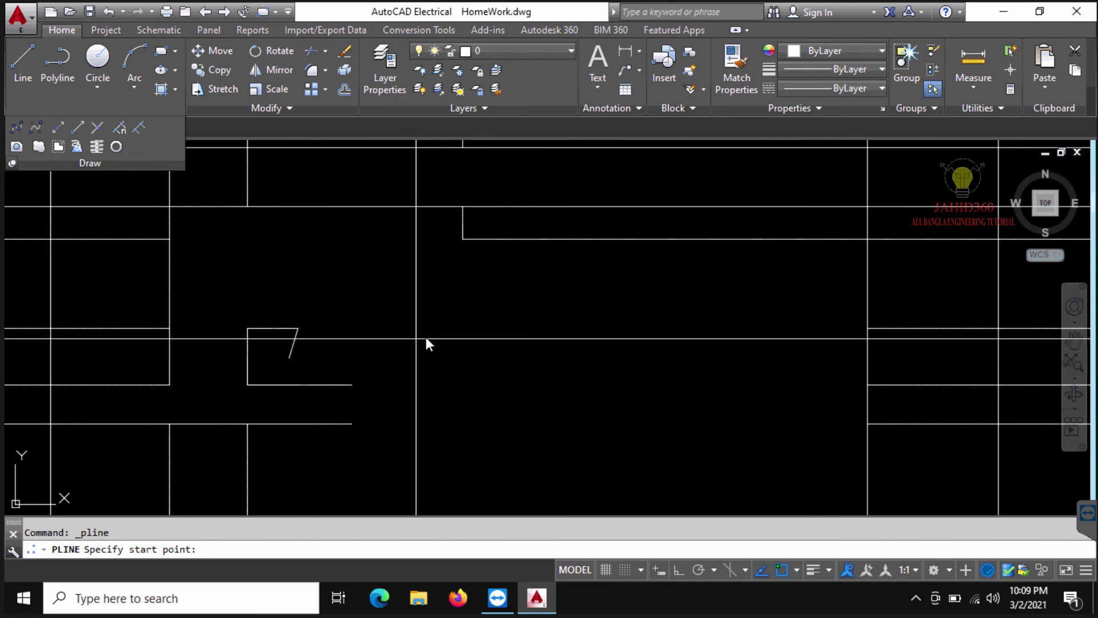
{"action": "left_click", "coordinate": [426, 355]}
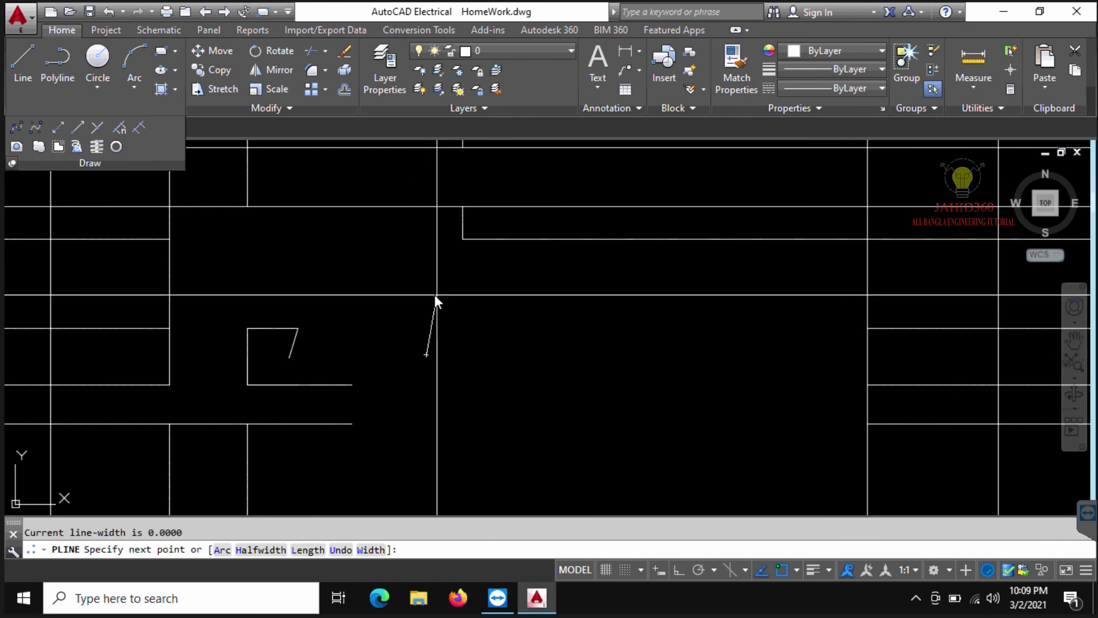
{"action": "key", "text": "F8"}
{"action": "left_click", "coordinate": [435, 293]}
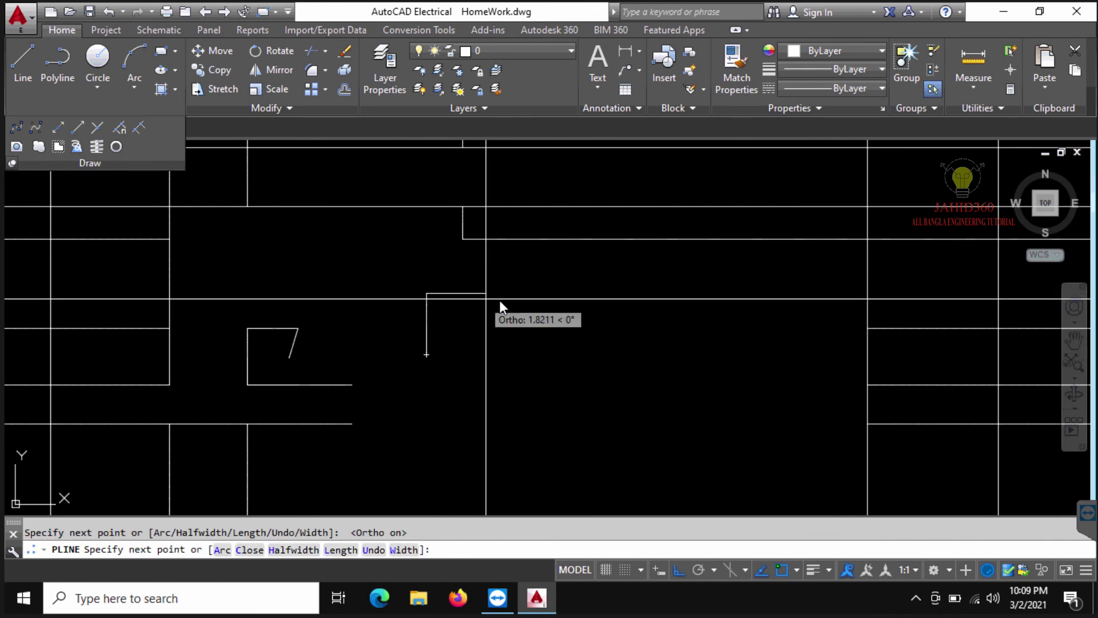
{"action": "left_click", "coordinate": [499, 299]}
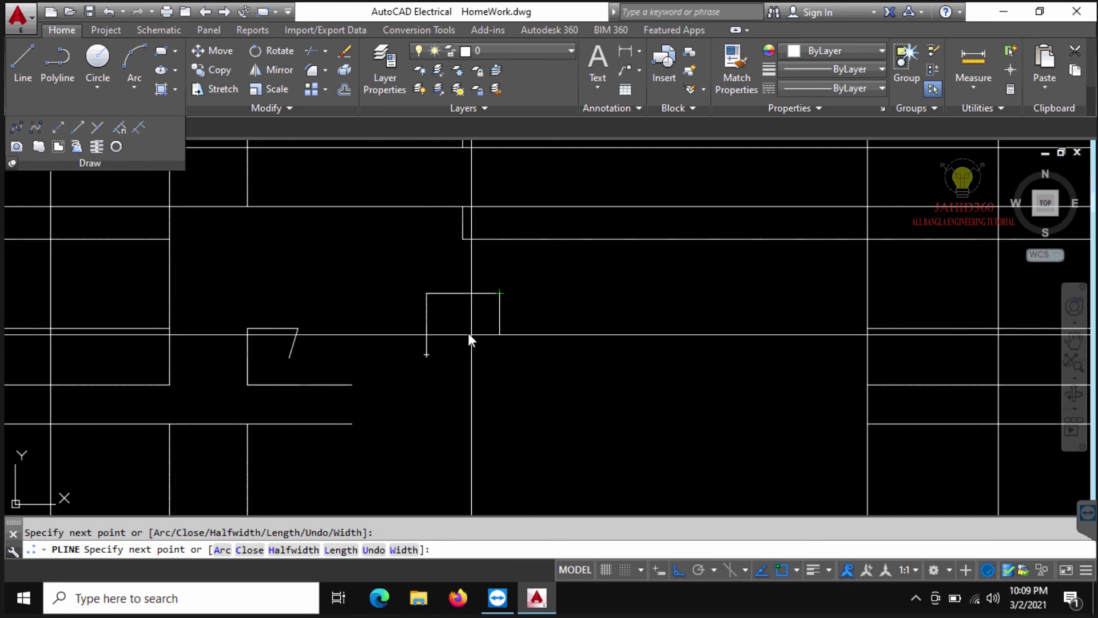
{"action": "key", "text": "F8"}
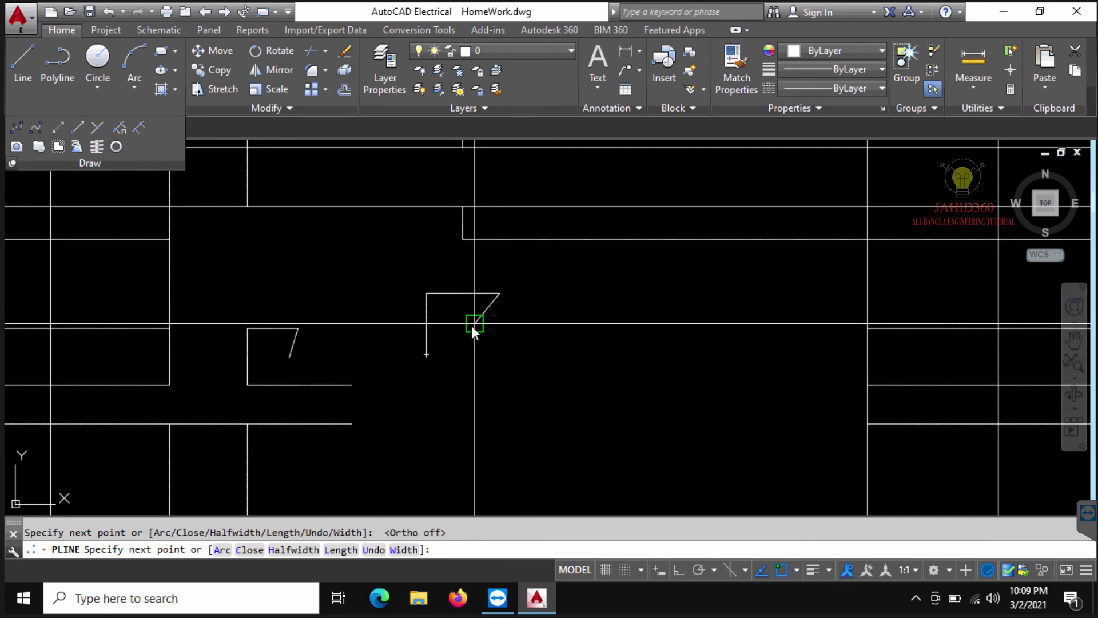
{"action": "left_click", "coordinate": [461, 306]}
{"action": "key", "text": "Escape"}
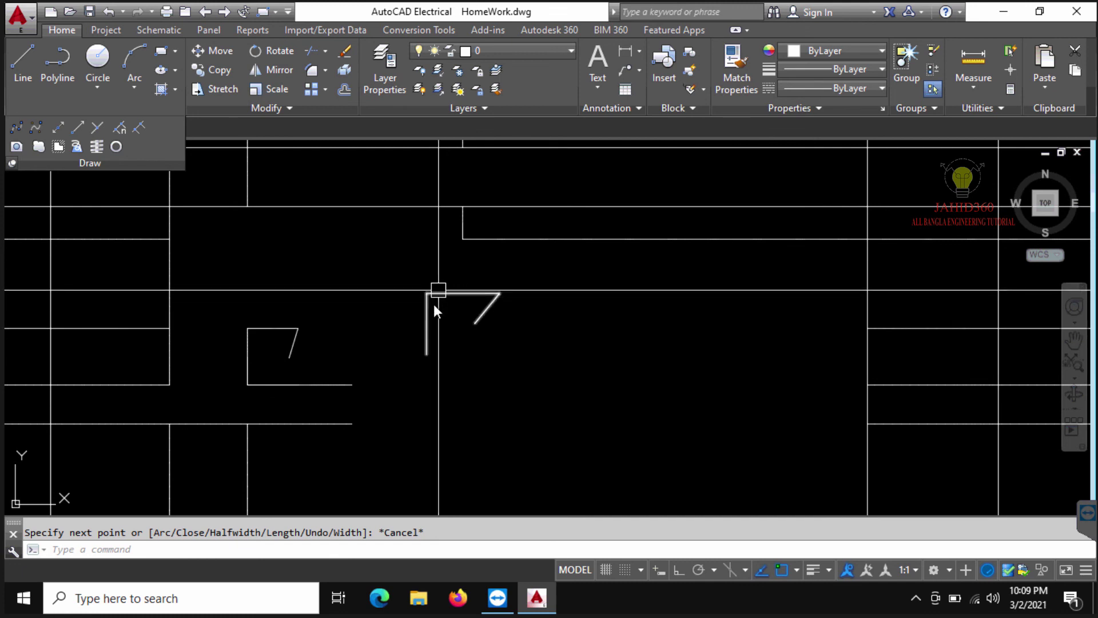
- Cancel an accidentally entered T command
{"action": "key", "text": "Escape"}
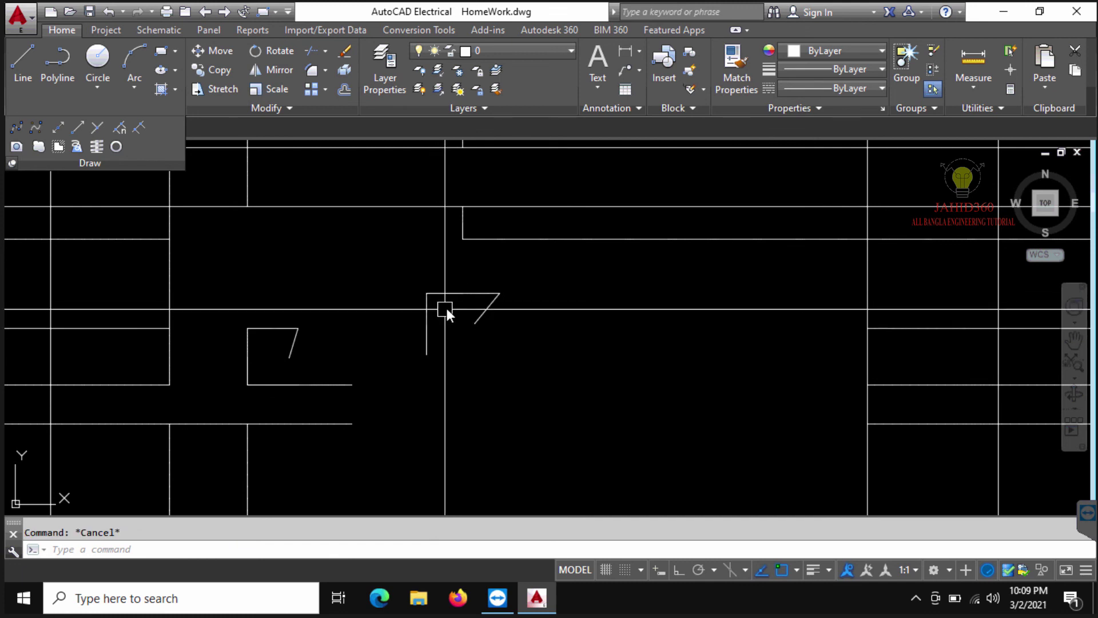
{"action": "type", "text": "T"}
{"action": "key", "text": "Return"}
{"action": "key", "text": "Return"}
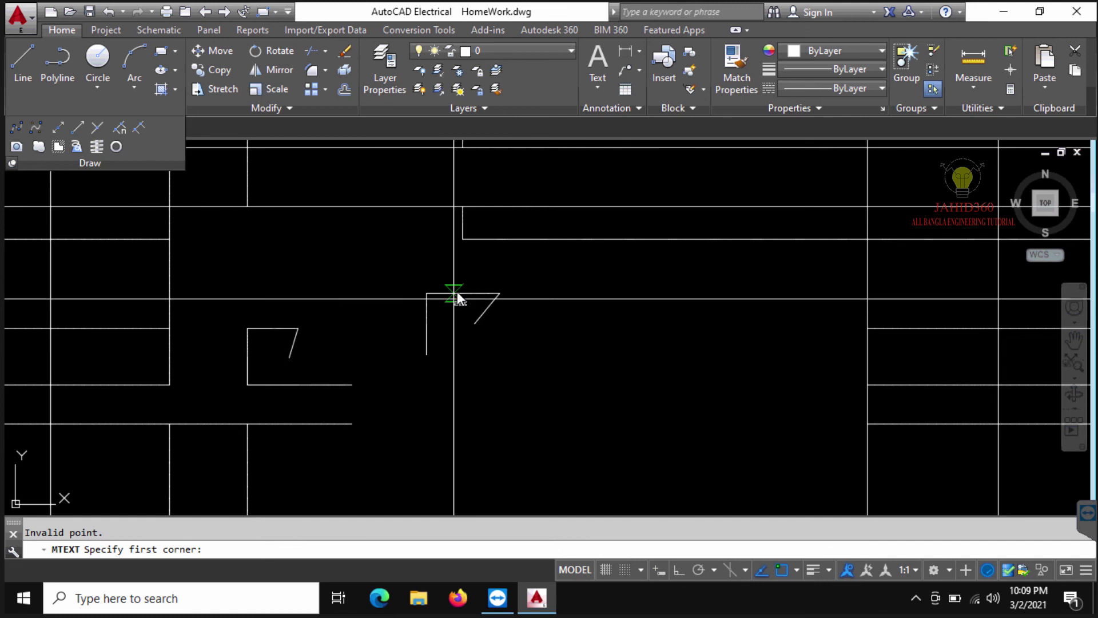
{"action": "key", "text": "Escape"}
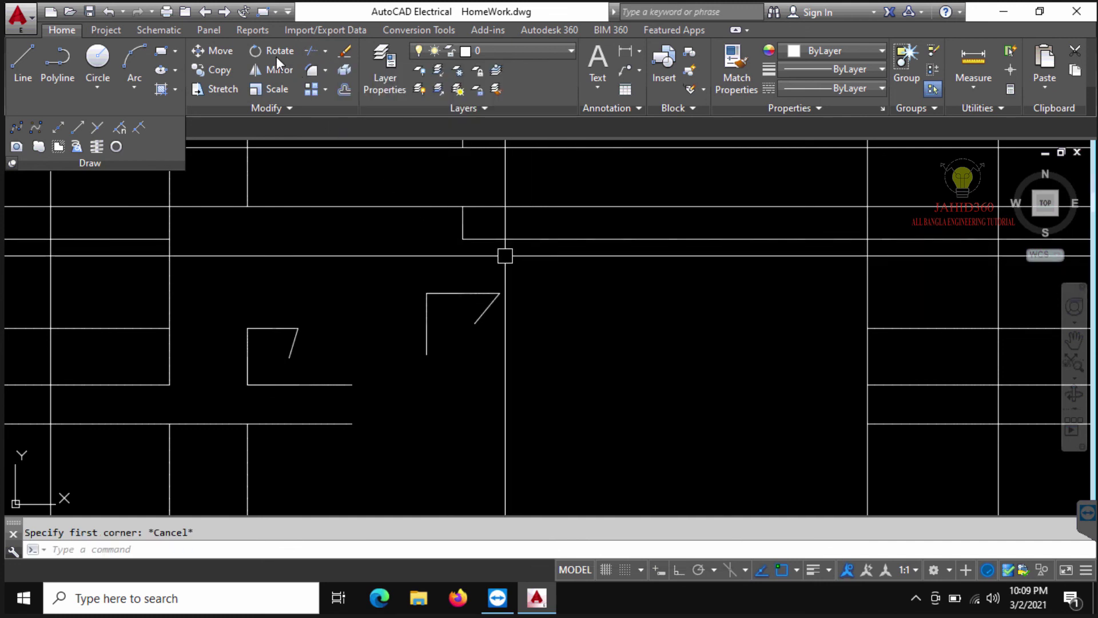
- Trim the polyline's diagonal end and top edge, keeping only its vertical leg
{"action": "left_click", "coordinate": [312, 52]}
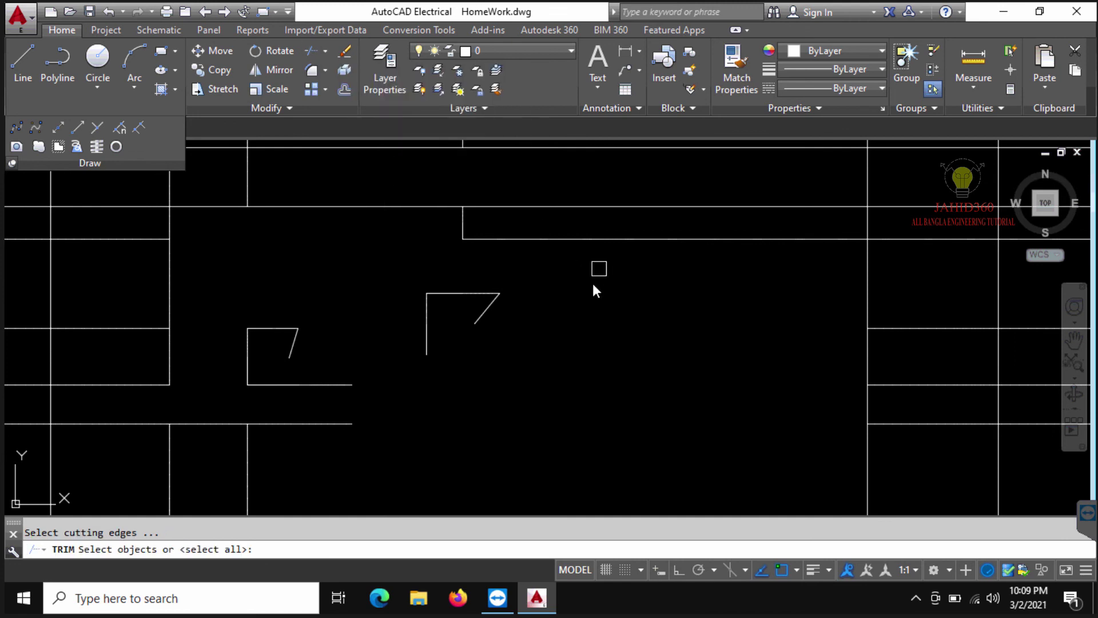
{"action": "key", "text": "Return"}
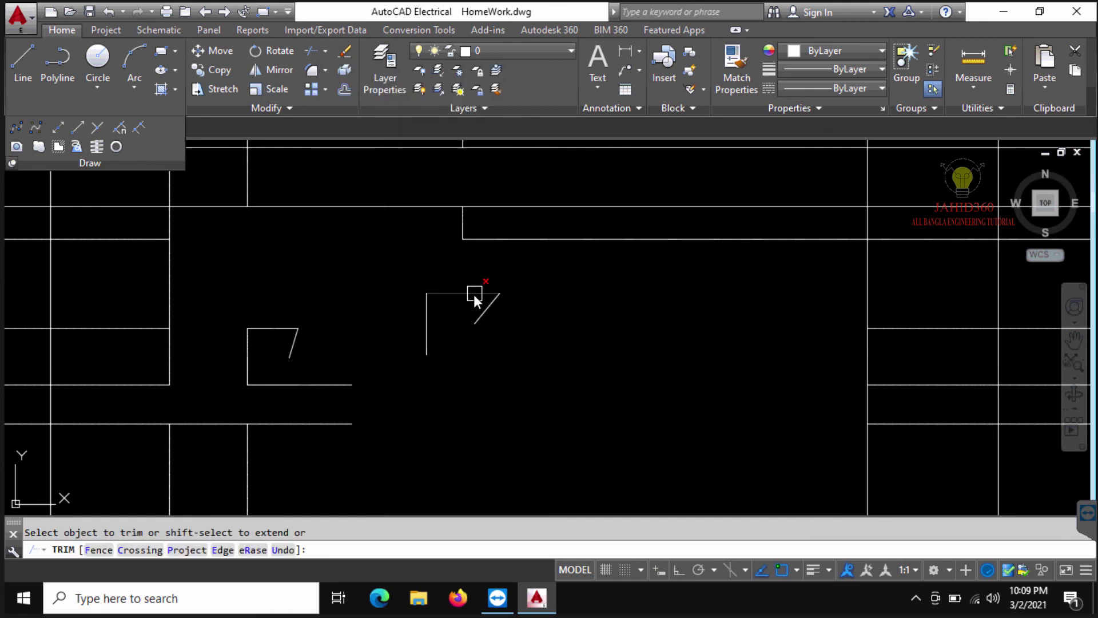
{"action": "left_click", "coordinate": [488, 306]}
{"action": "left_click", "coordinate": [478, 291]}
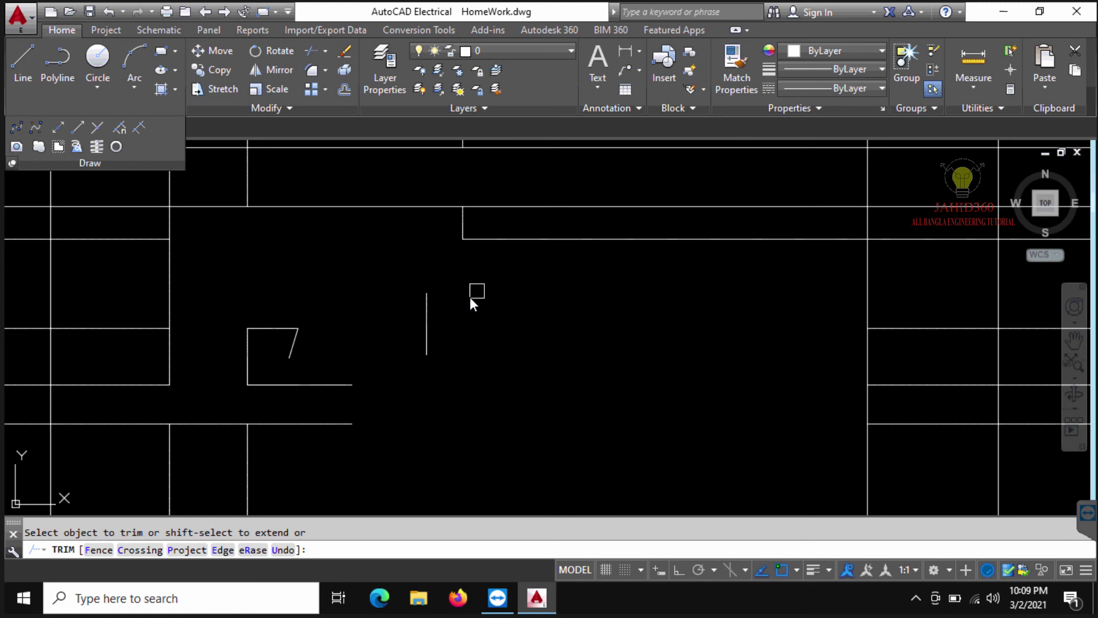
{"action": "key", "text": "Escape"}
{"action": "left_click", "coordinate": [427, 322]}
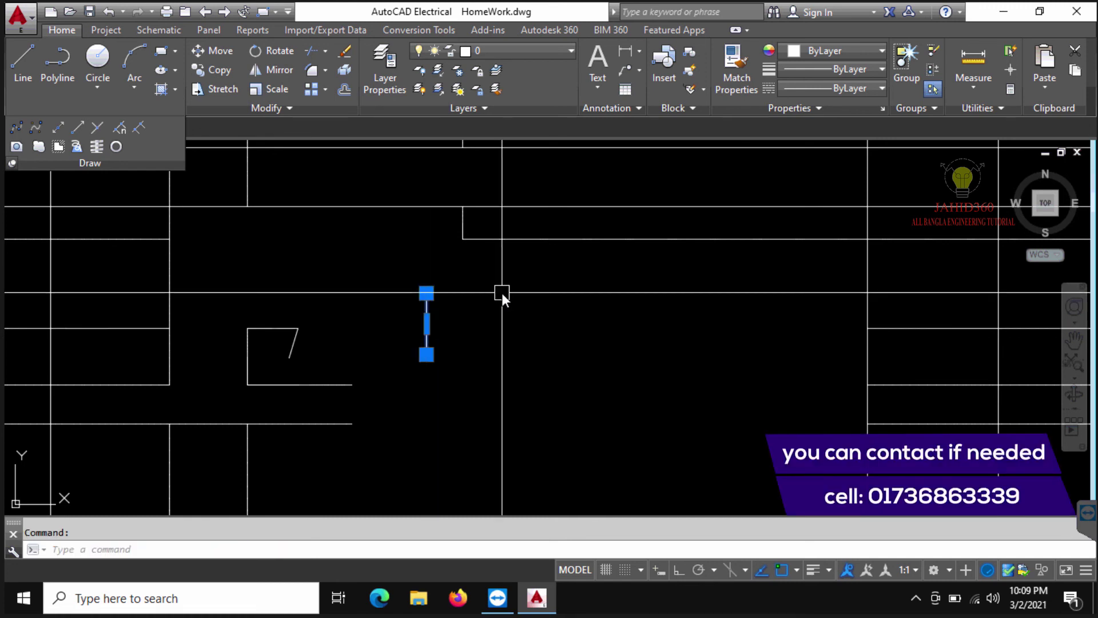